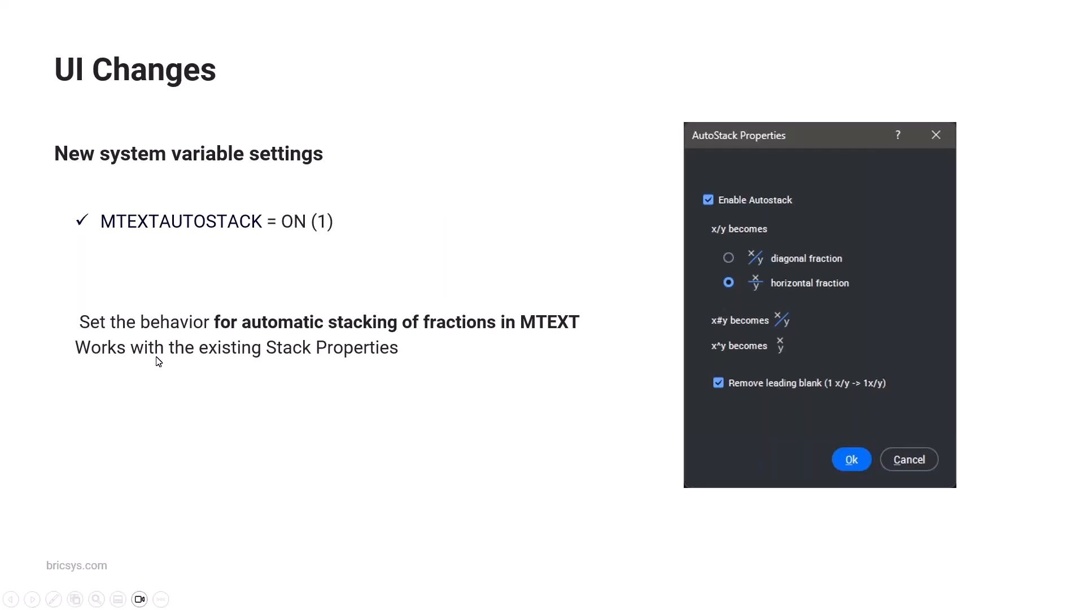
{"action": "key", "text": "Right"}
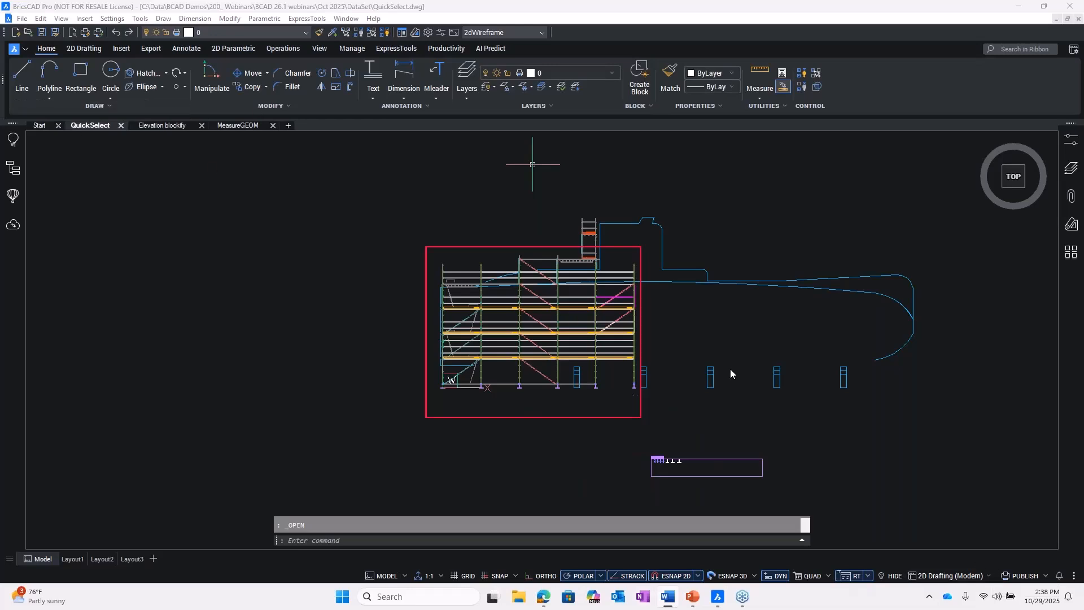
Step: Switch to the 2D Drafting workspace and look over its Insert, Annotate and 2D Parametric tools
{"action": "left_click", "coordinate": [989, 576]}
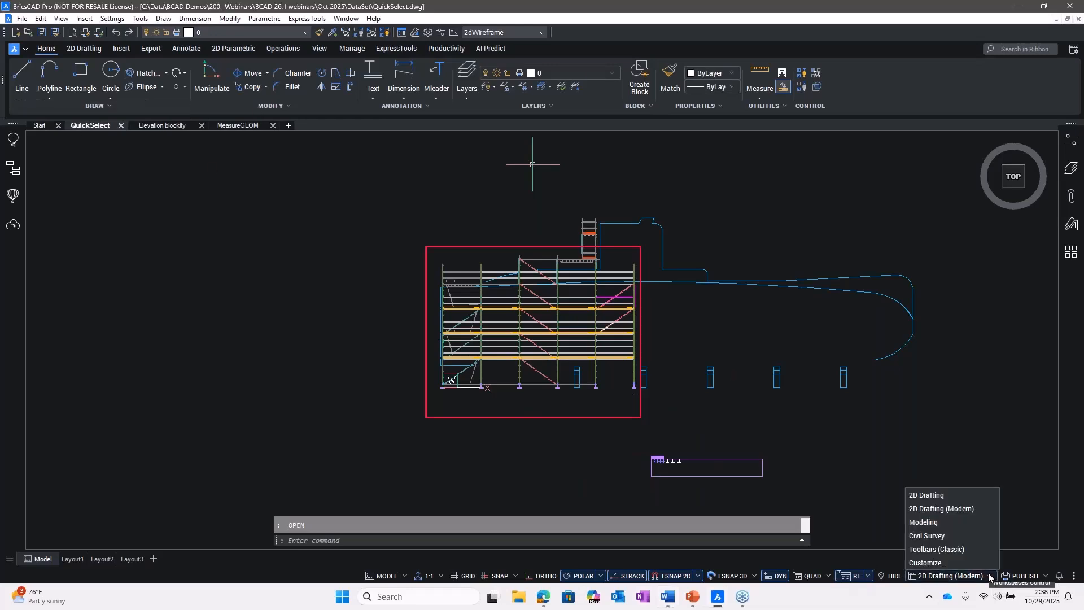
{"action": "left_click", "coordinate": [958, 496]}
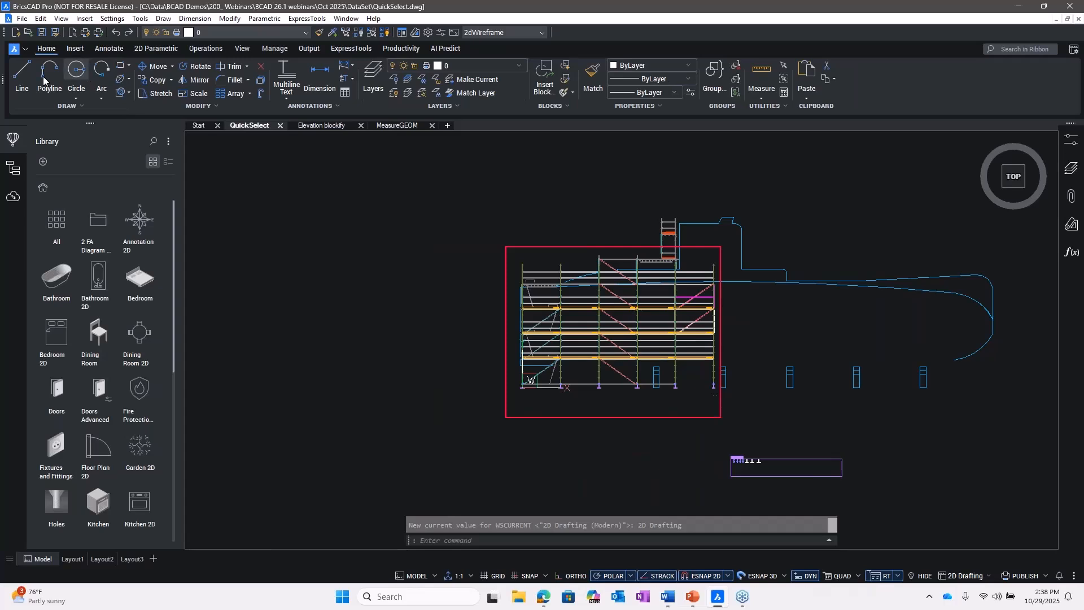
{"action": "left_click", "coordinate": [75, 49]}
{"action": "left_click", "coordinate": [105, 52]}
{"action": "left_click", "coordinate": [157, 50]}
{"action": "left_click", "coordinate": [44, 52]}
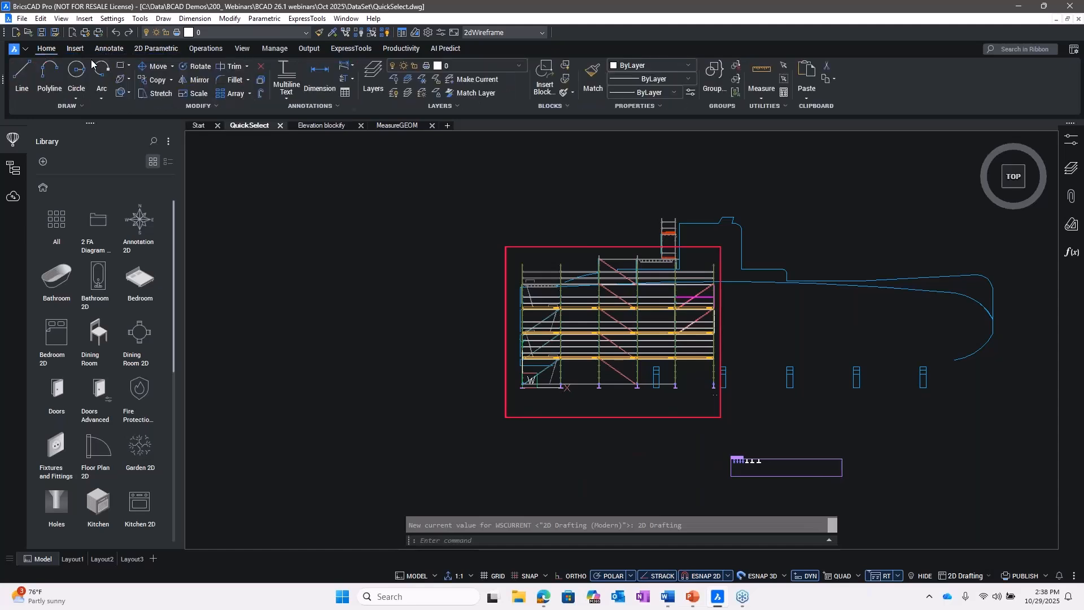
Step: Return to the 2D Drafting (Modern) workspace and look over its Manage and Productivity tools
{"action": "left_click", "coordinate": [985, 576]}
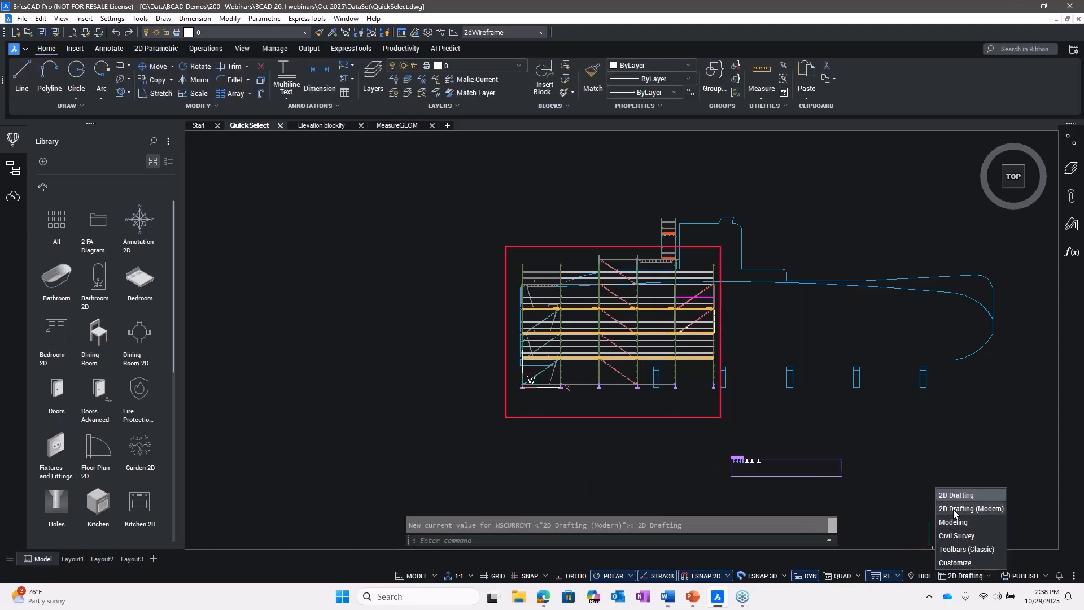
{"action": "left_click", "coordinate": [954, 509]}
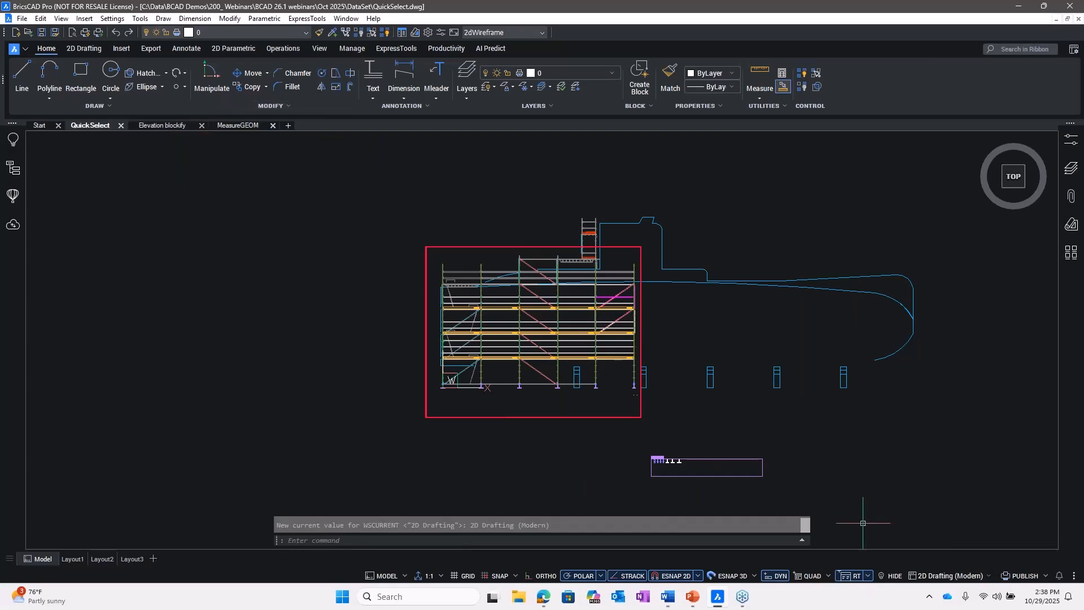
{"action": "left_click", "coordinate": [362, 49]}
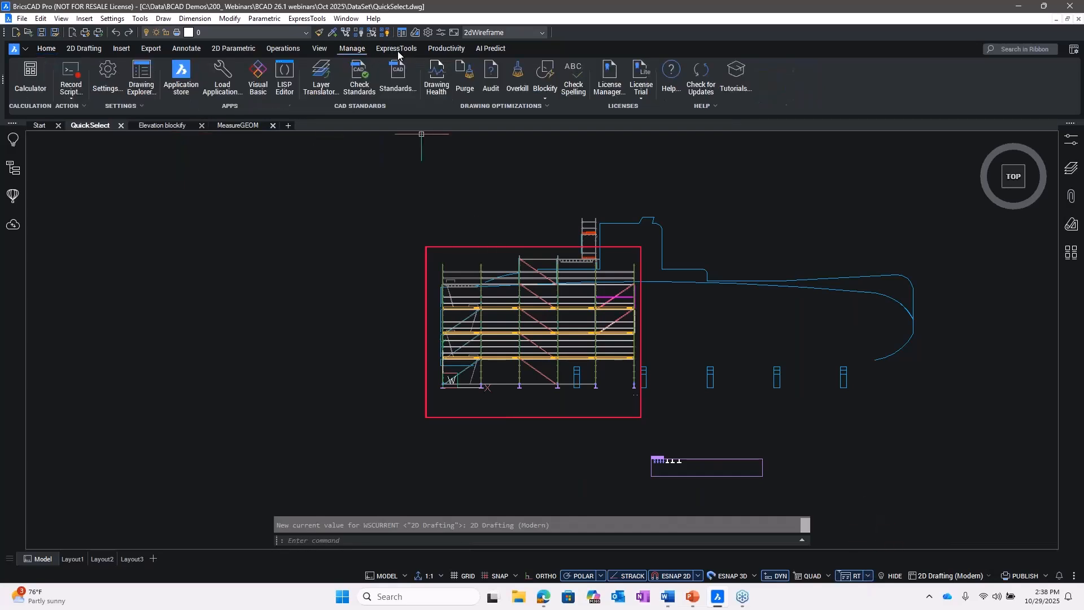
{"action": "left_click", "coordinate": [443, 49]}
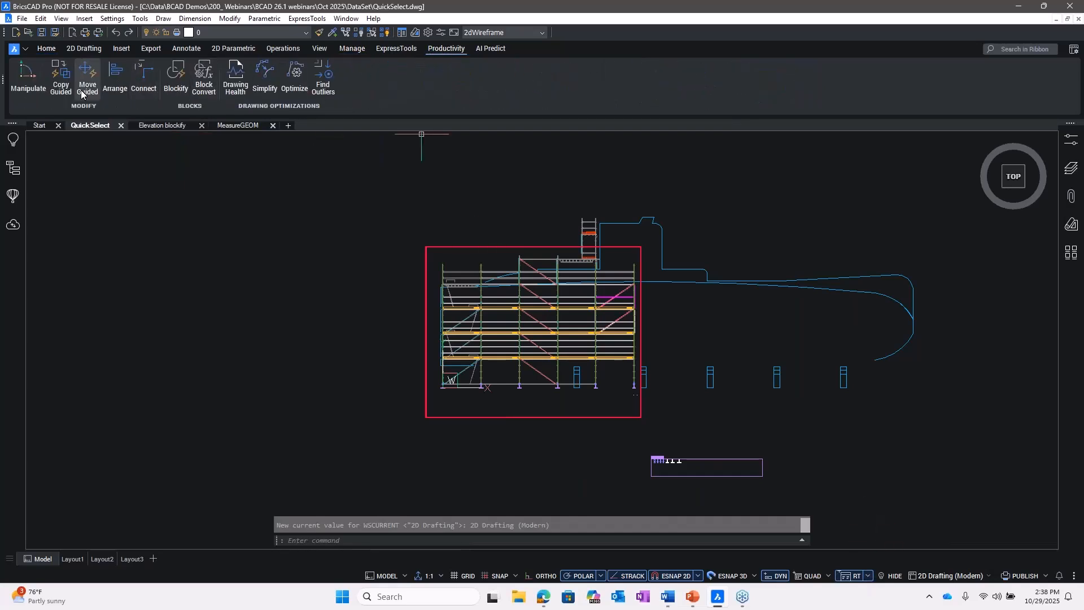
{"action": "left_click", "coordinate": [47, 48]}
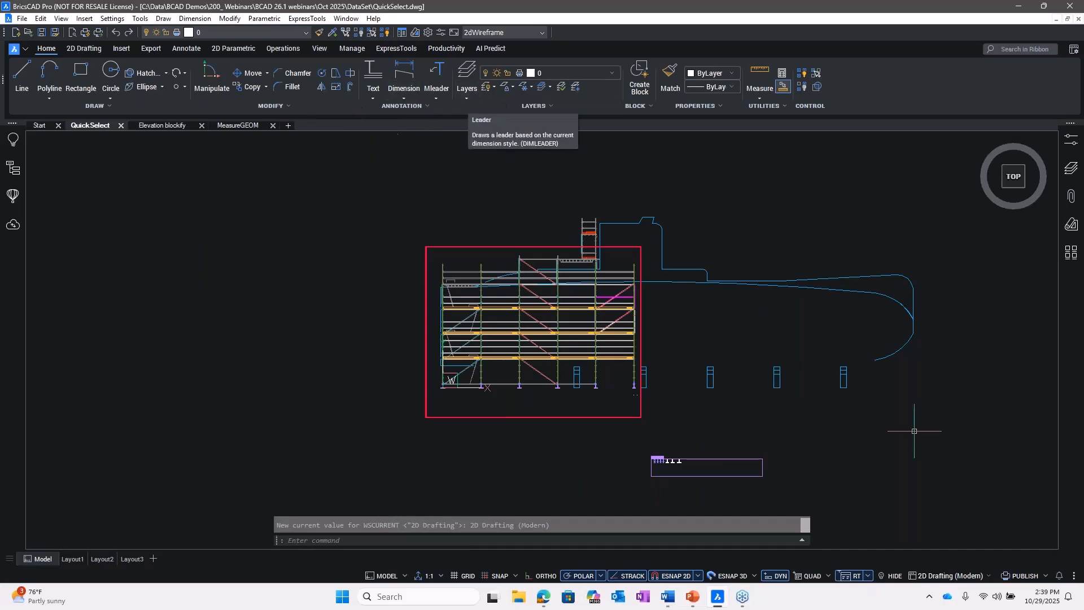
Step: Switch to the Toolbars (Classic) workspace and look through its Properties, Layers and Attachments information
{"action": "left_click", "coordinate": [988, 576]}
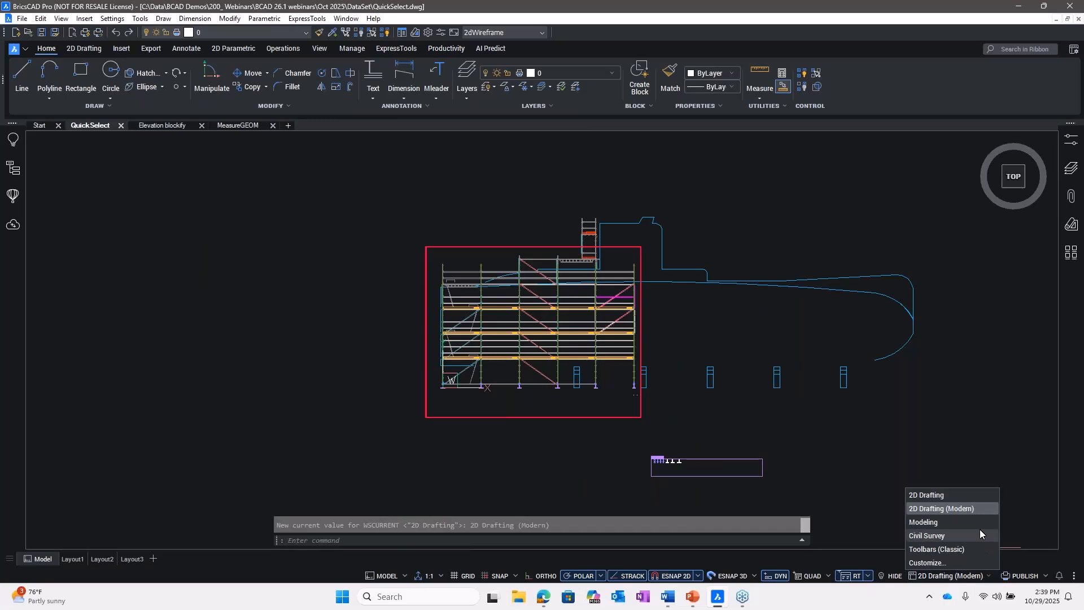
{"action": "left_click", "coordinate": [955, 549]}
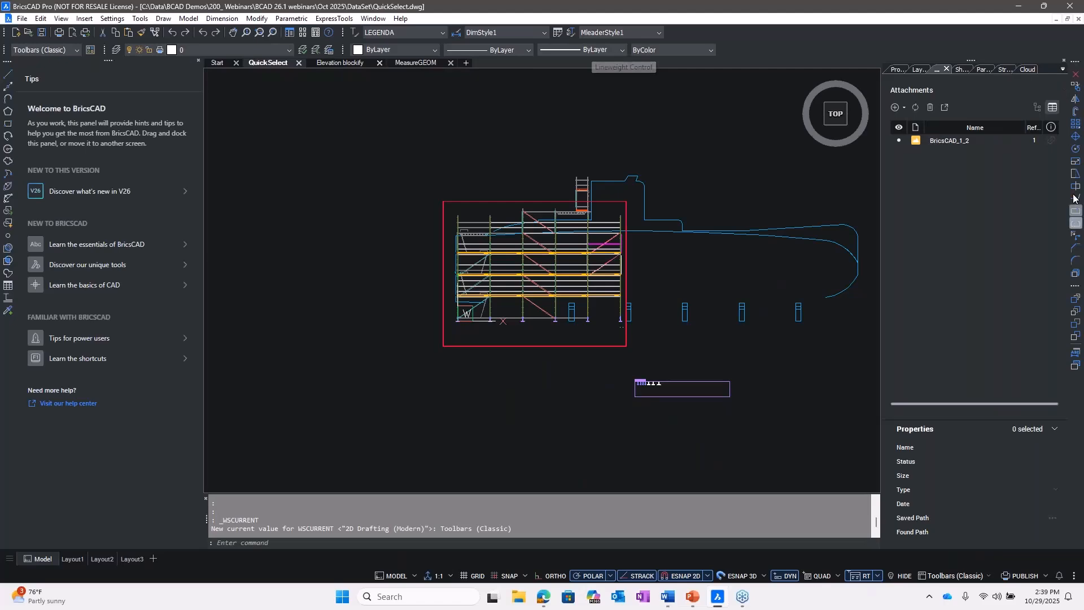
{"action": "left_click", "coordinate": [900, 70]}
{"action": "left_click", "coordinate": [918, 69]}
{"action": "left_click", "coordinate": [938, 69]}
{"action": "left_click", "coordinate": [897, 69]}
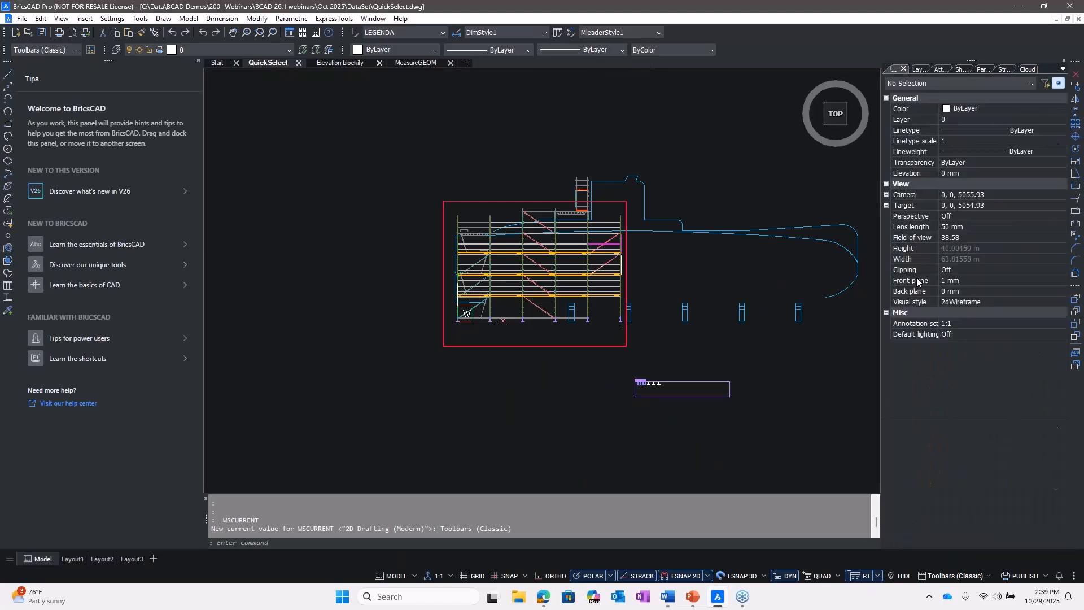
Step: Switch from the classic toolbars back to the 2D Drafting (Modern) workspace
{"action": "left_click", "coordinate": [960, 575]}
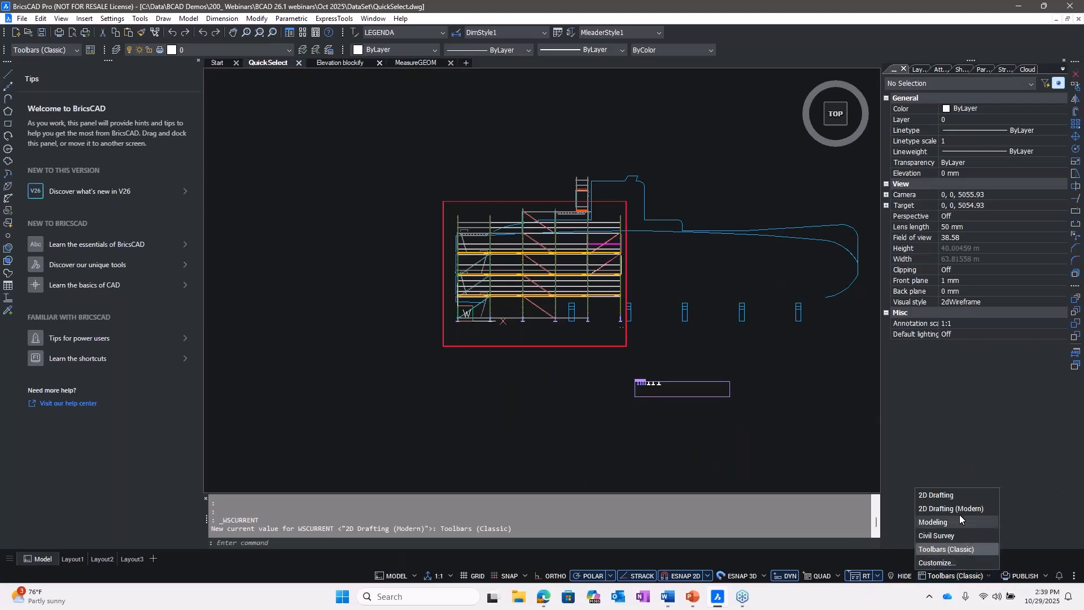
{"action": "left_click", "coordinate": [958, 510]}
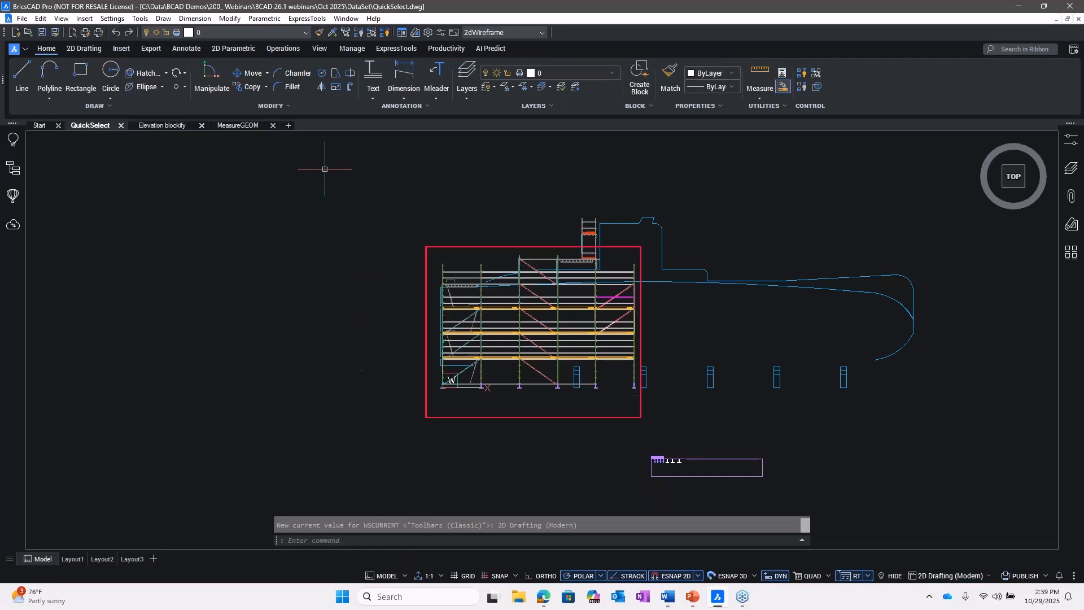
{"action": "left_click", "coordinate": [987, 578]}
{"action": "left_click", "coordinate": [579, 15]}
{"action": "left_click", "coordinate": [1072, 52]}
{"action": "key", "text": "Escape"}
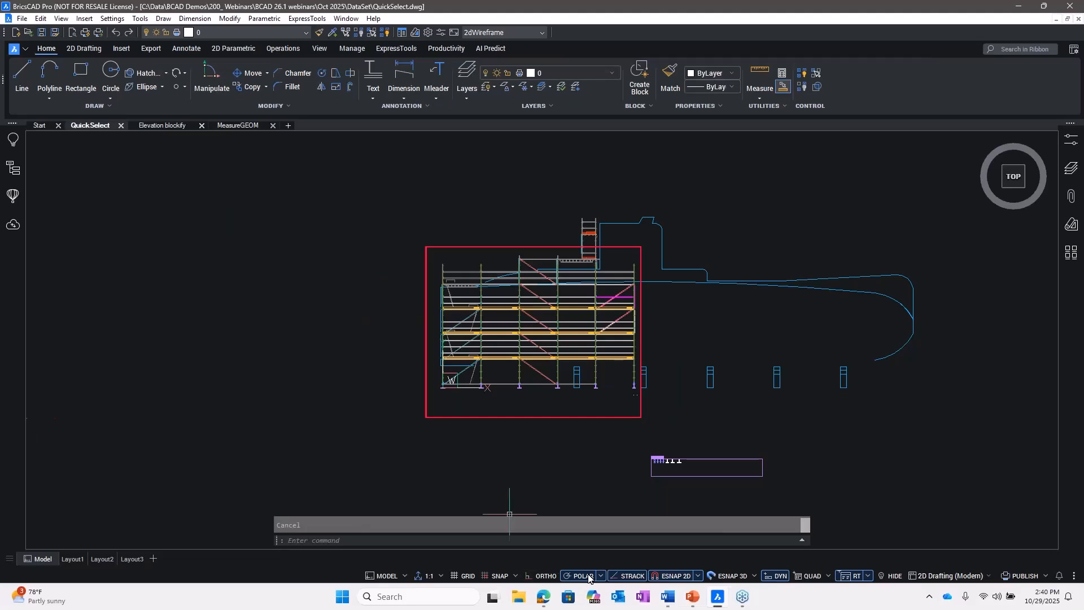
{"action": "left_click", "coordinate": [509, 540]}
{"action": "type", "text": "u"}
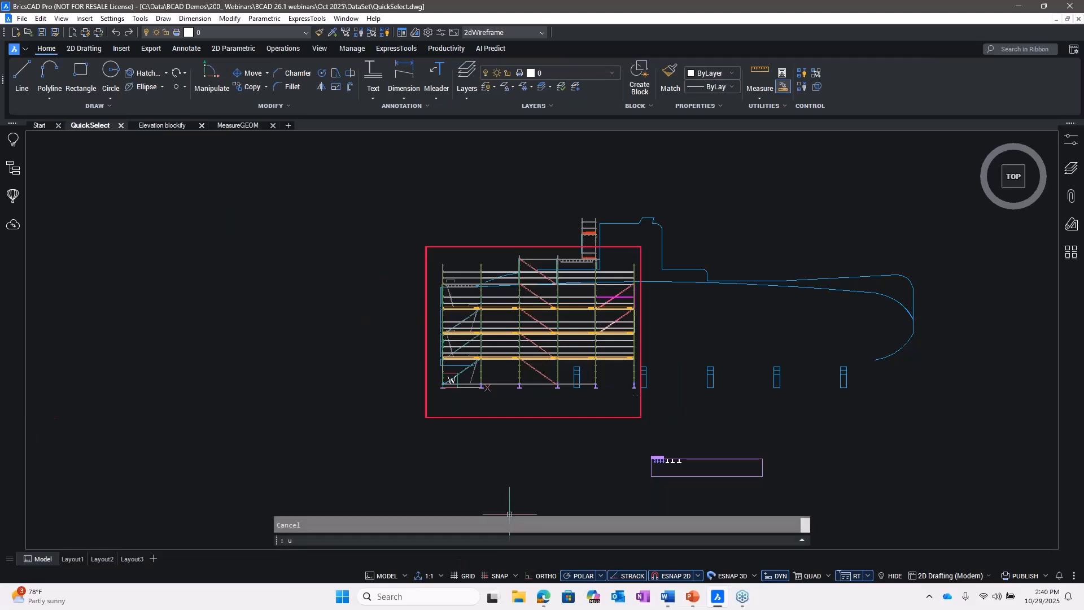
{"action": "type", "text": "senews"}
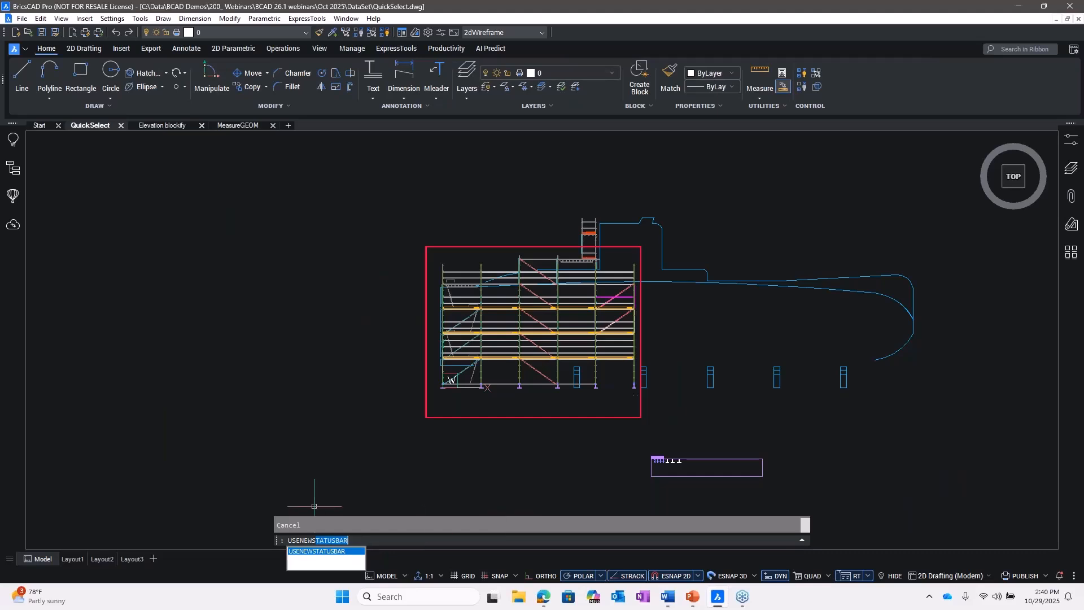
{"action": "key", "text": "Escape"}
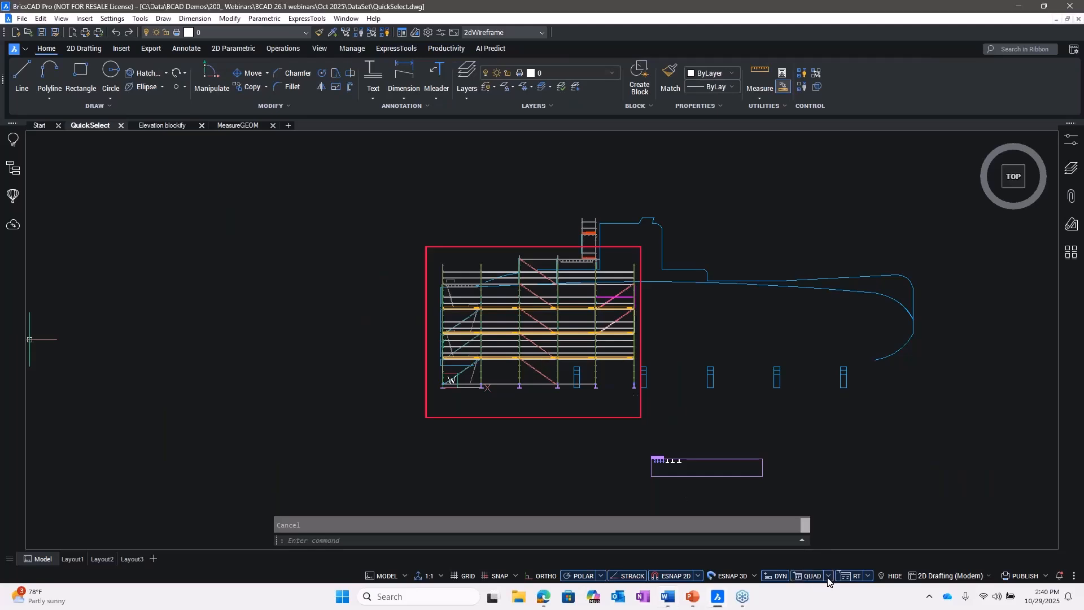
Step: Turn on Show Quad on Right Click in the Quad options
{"action": "left_click", "coordinate": [829, 576]}
{"action": "left_click", "coordinate": [819, 500]}
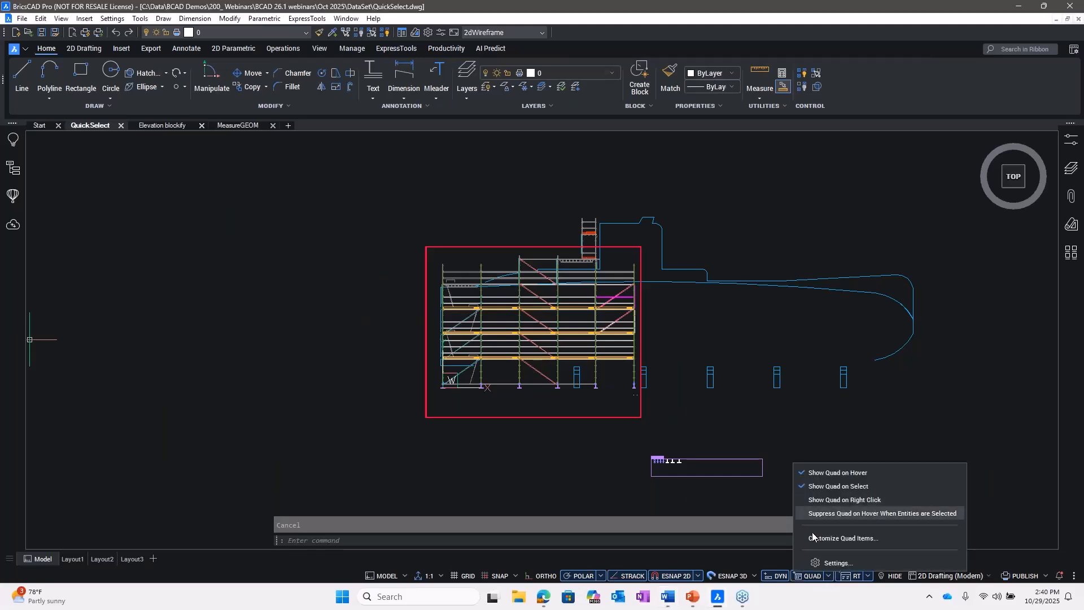
{"action": "left_click", "coordinate": [833, 501]}
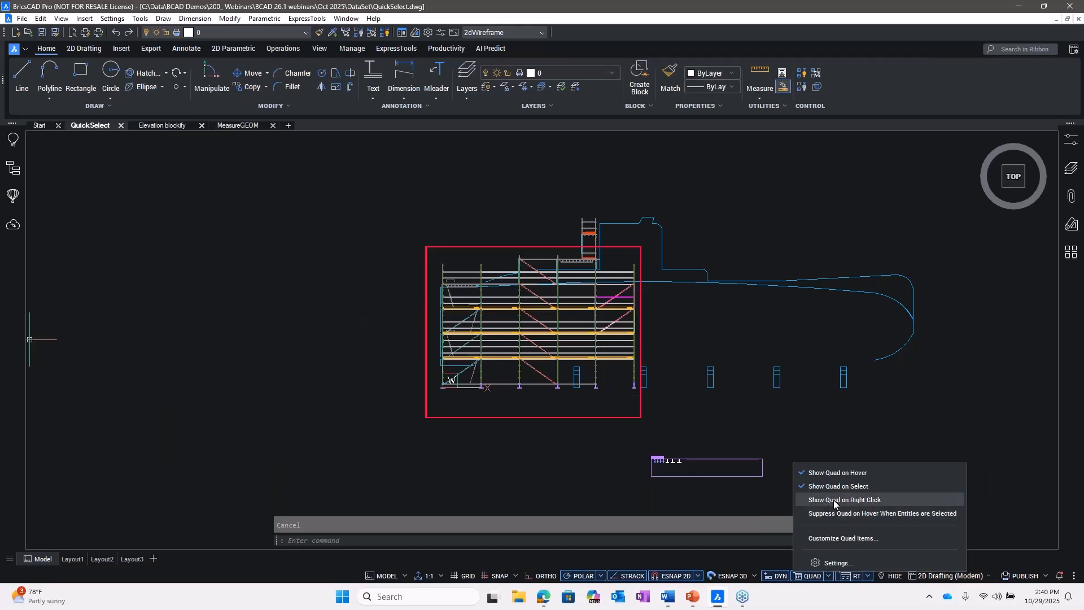
{"action": "left_click", "coordinate": [791, 502]}
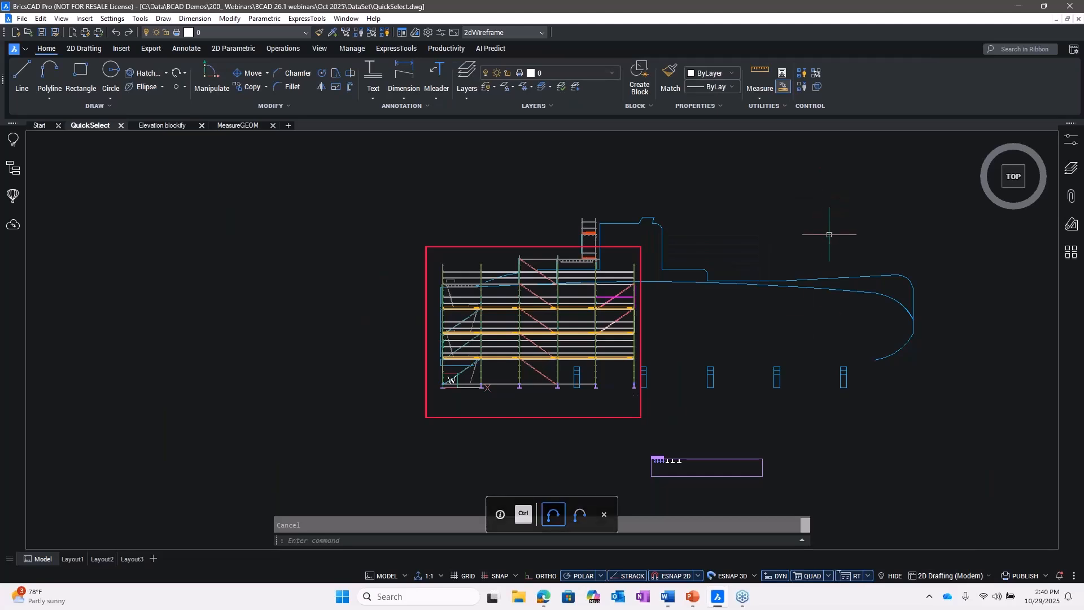
{"action": "left_click", "coordinate": [829, 576]}
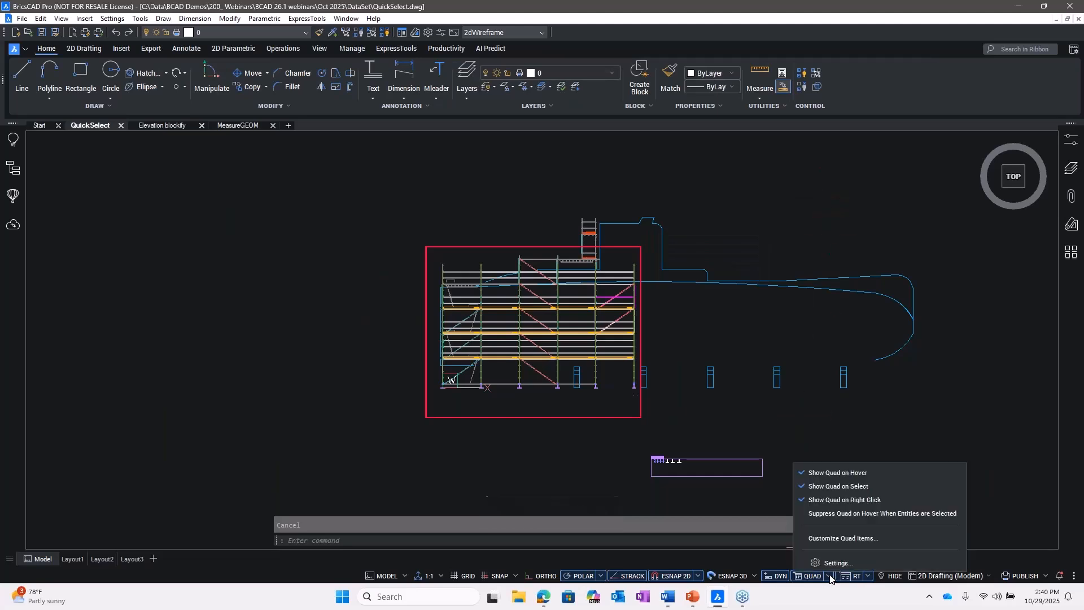
{"action": "left_click", "coordinate": [753, 461]}
Step: Examine the scaffolding elevation inside the red frame up close, including its decks and diagonal braces
{"action": "middle_click_drag", "start_coordinate": [743, 412], "coordinate": [568, 397]}
{"action": "scroll", "coordinate": [573, 382], "scroll_direction": "down", "scroll_amount": 1}
{"action": "scroll", "coordinate": [574, 383], "scroll_direction": "up", "scroll_amount": 3}
{"action": "scroll", "coordinate": [506, 353], "scroll_direction": "down", "scroll_amount": 3}
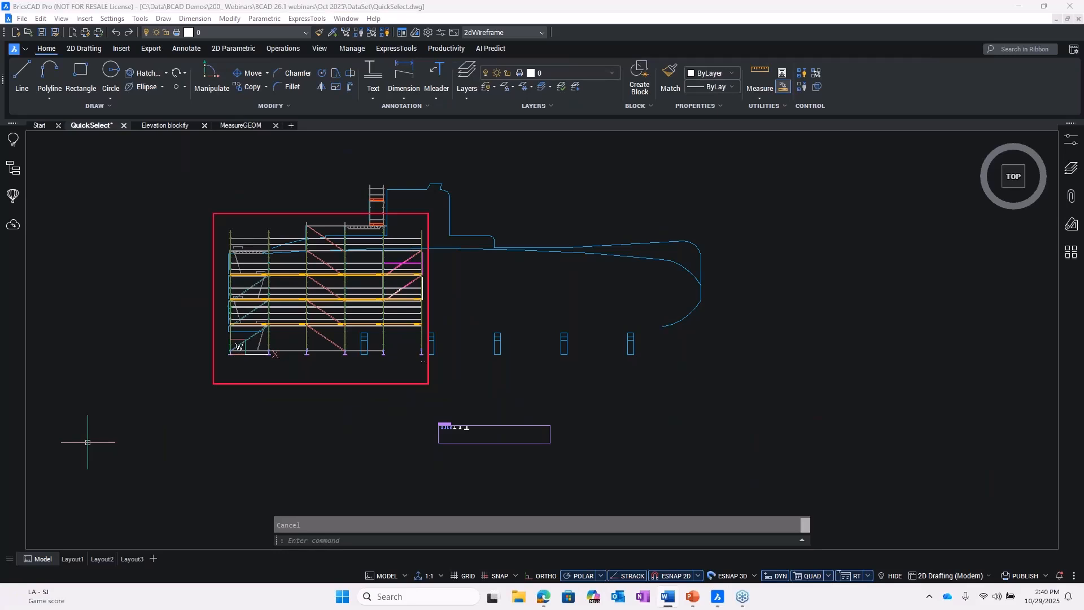
{"action": "scroll", "coordinate": [280, 265], "scroll_direction": "up", "scroll_amount": 5}
{"action": "scroll", "coordinate": [740, 281], "scroll_direction": "down", "scroll_amount": 4}
{"action": "scroll", "coordinate": [727, 306], "scroll_direction": "up", "scroll_amount": 4}
{"action": "left_click", "coordinate": [672, 258]}
{"action": "left_click", "coordinate": [620, 275]}
{"action": "left_click", "coordinate": [595, 285]}
{"action": "key", "text": "Escape"}
{"action": "scroll", "coordinate": [621, 272], "scroll_direction": "down", "scroll_amount": 2}
{"action": "middle_click_drag", "start_coordinate": [624, 273], "coordinate": [450, 286]}
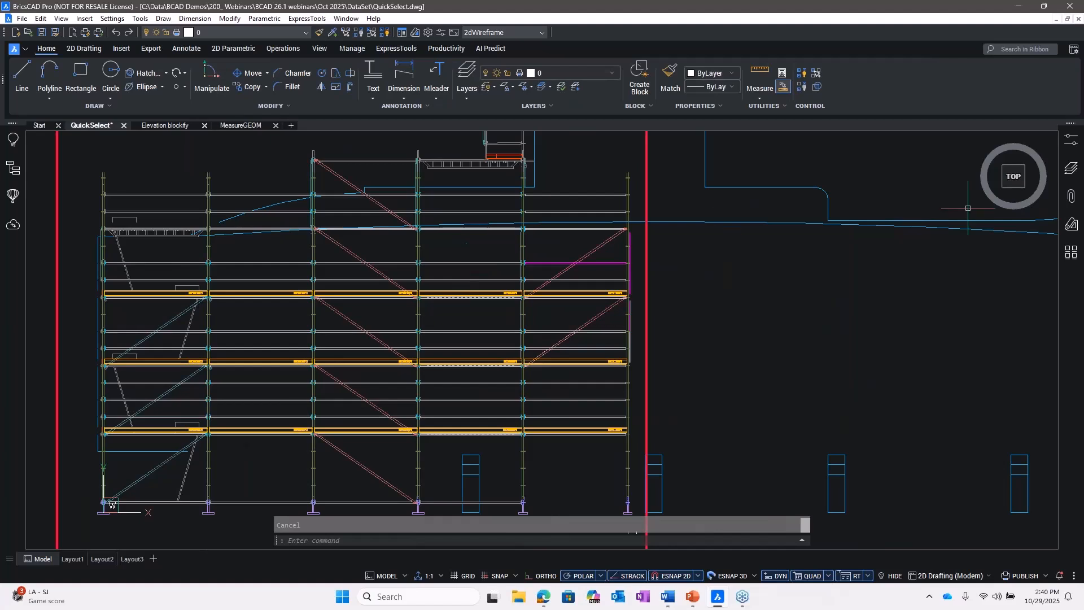
Step: Restore the saved view AA Start
{"action": "right_click", "coordinate": [1015, 178]}
{"action": "mouse_move", "coordinate": [1028, 201]}
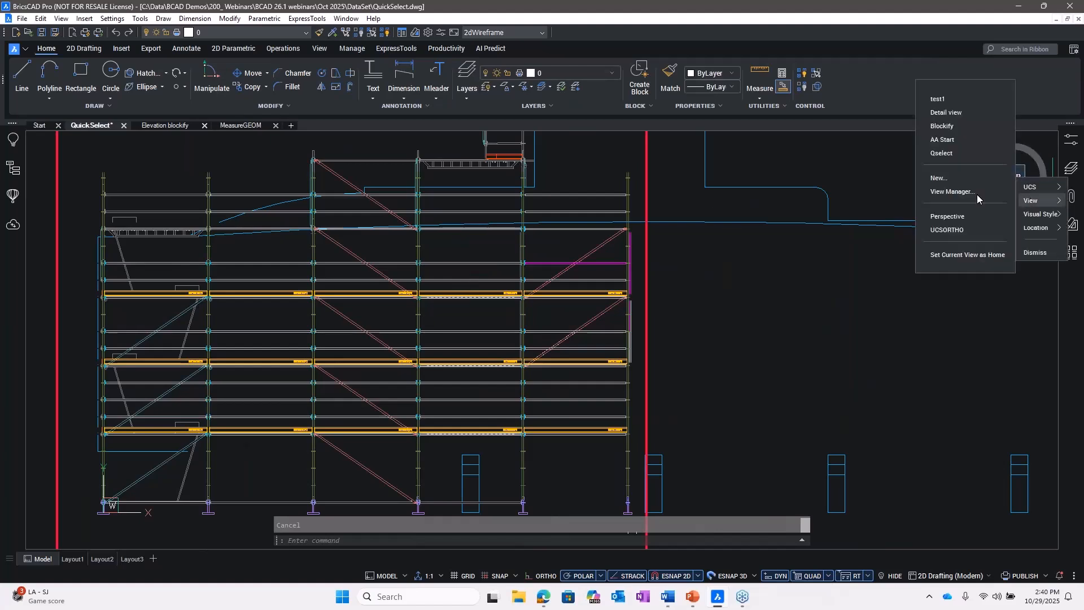
{"action": "left_click", "coordinate": [951, 141]}
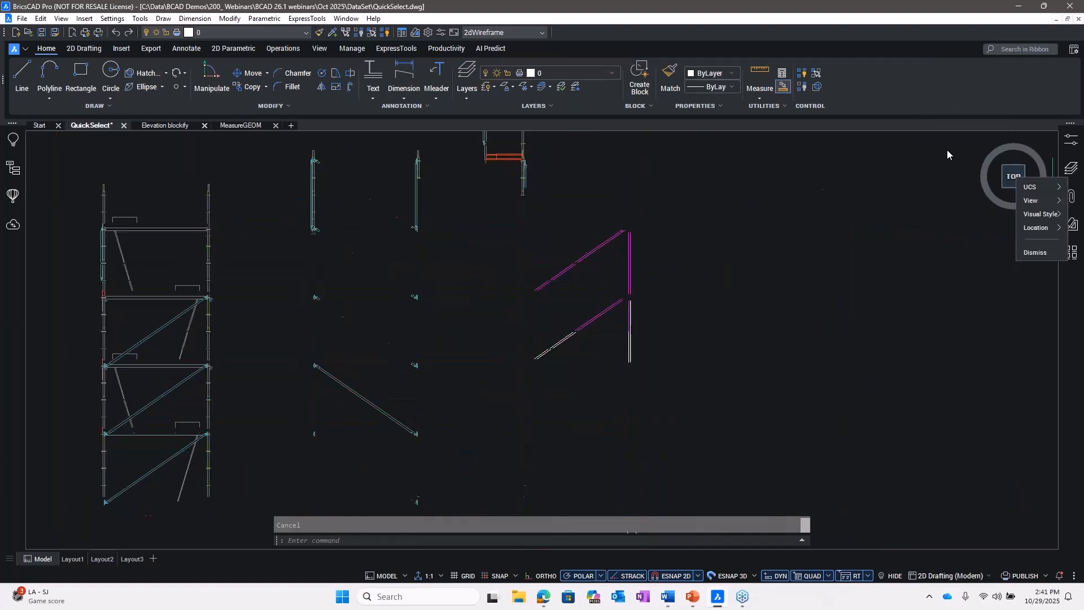
{"action": "left_click", "coordinate": [616, 286]}
{"action": "left_click", "coordinate": [360, 427]}
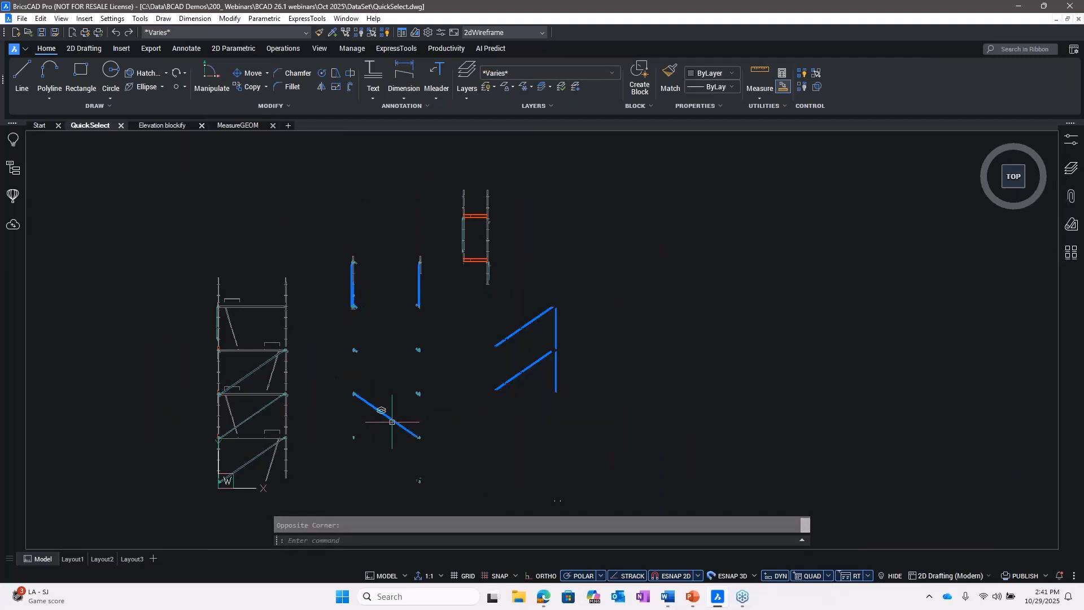
{"action": "mouse_move", "coordinate": [395, 421]}
{"action": "key", "text": "Escape"}
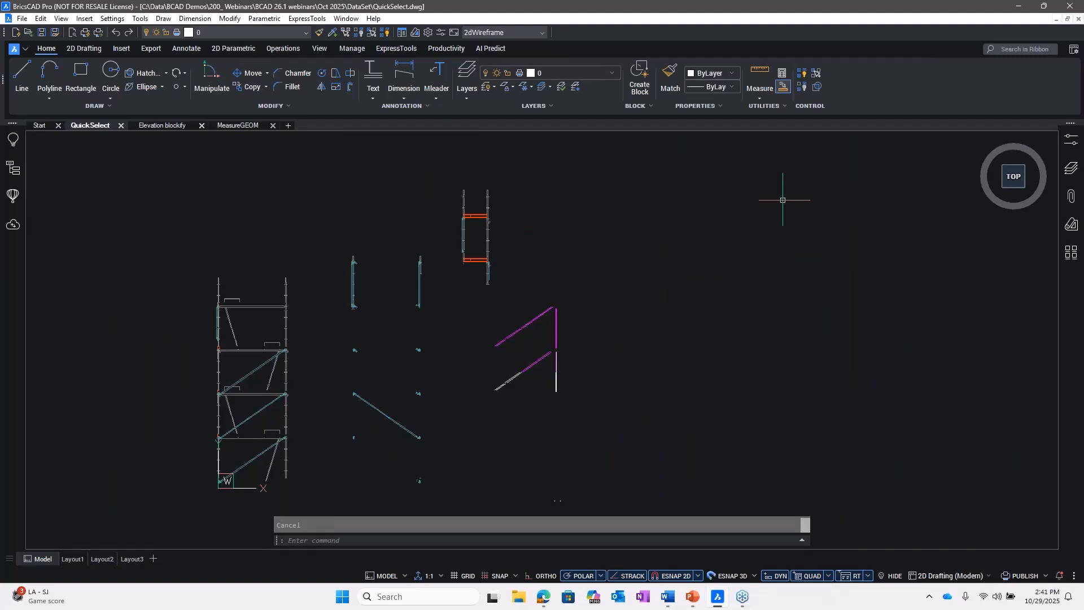
Step: Show the properties in Quick Select mode and limit the entity types to Line and Spline
{"action": "left_click", "coordinate": [1070, 140]}
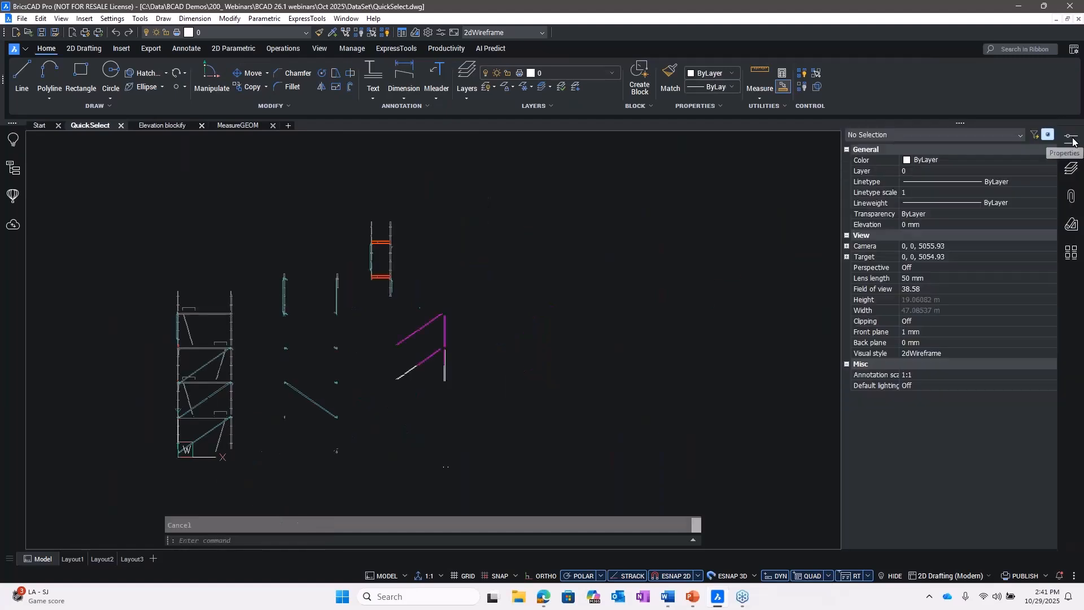
{"action": "left_click", "coordinate": [1035, 135]}
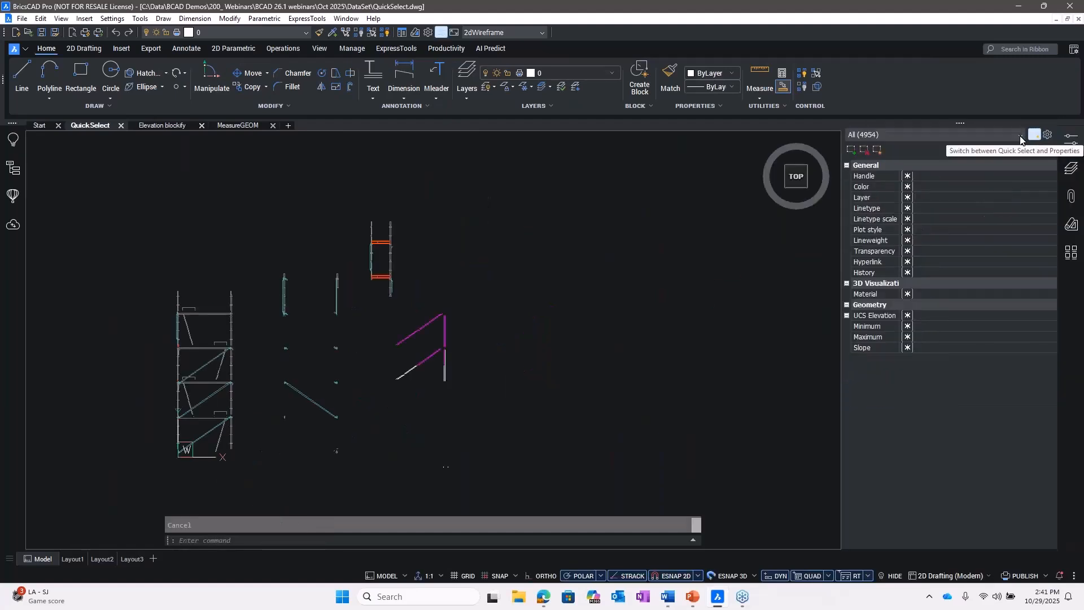
{"action": "left_click", "coordinate": [932, 135]}
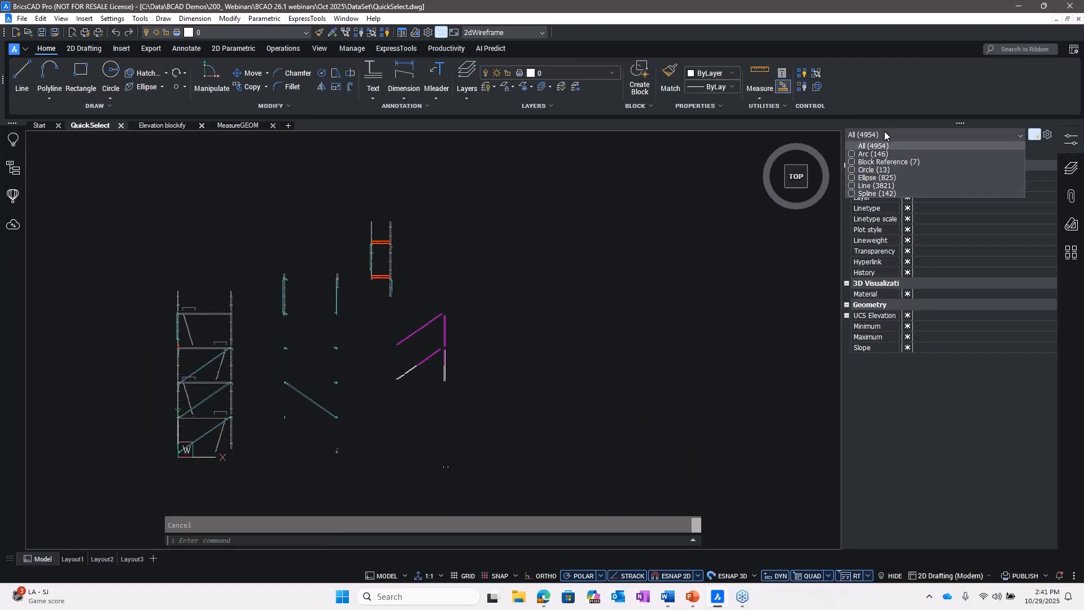
{"action": "left_click", "coordinate": [852, 194]}
{"action": "left_click", "coordinate": [853, 186]}
{"action": "left_click", "coordinate": [853, 178]}
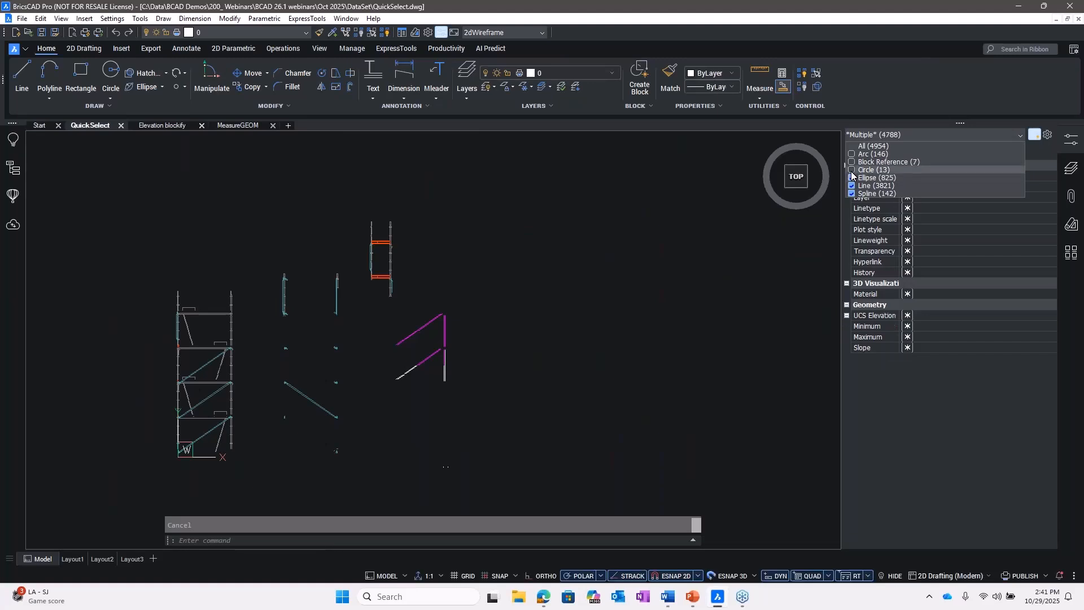
{"action": "left_click", "coordinate": [852, 170]}
{"action": "left_click", "coordinate": [852, 170]}
{"action": "left_click", "coordinate": [852, 178]}
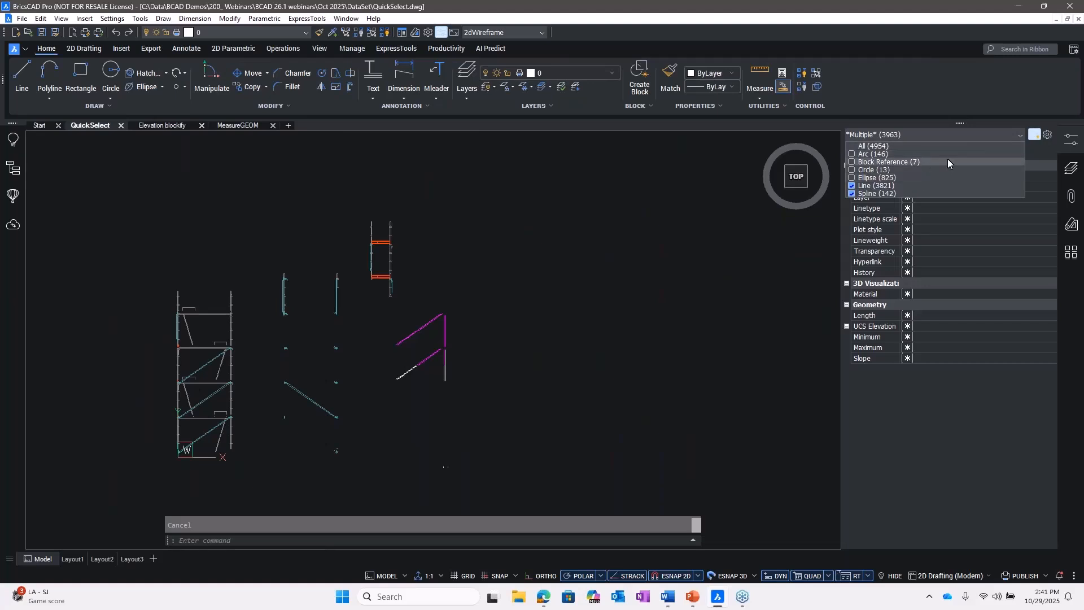
Step: Filter by the layers AA Background_Diagonals, AA Extra, AA More Background Diagonals and AAA, and select the matching lines and splines
{"action": "left_click", "coordinate": [1040, 195]}
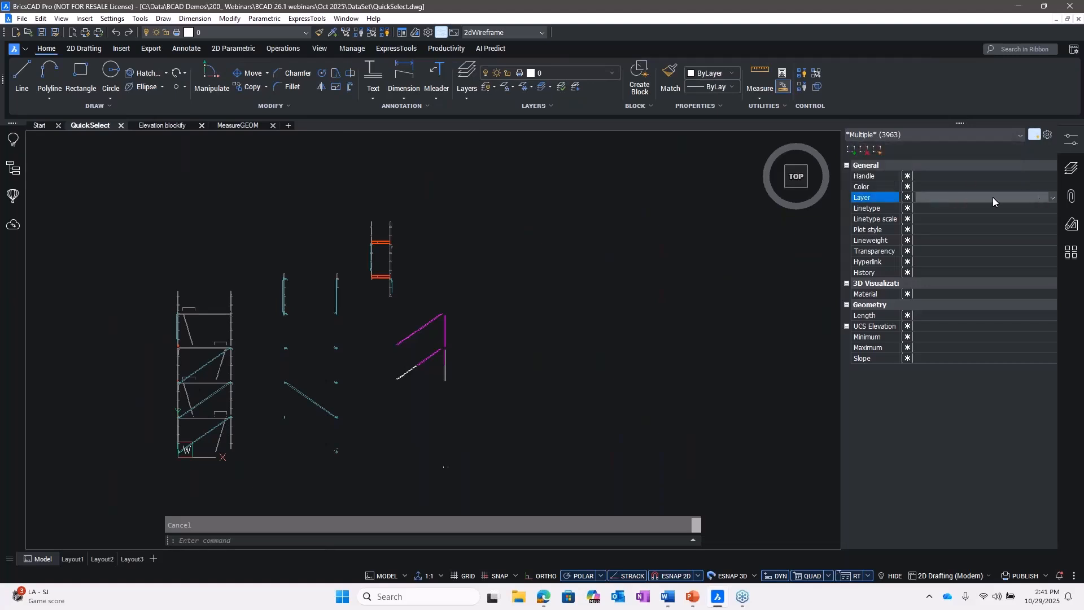
{"action": "left_click", "coordinate": [1050, 197]}
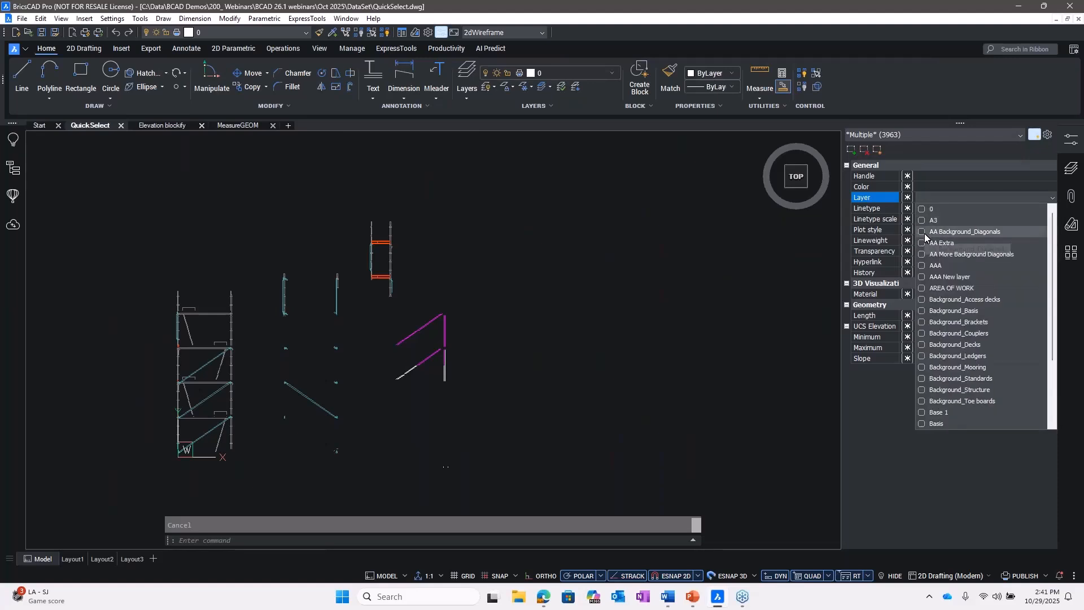
{"action": "left_click", "coordinate": [929, 232]}
{"action": "left_click", "coordinate": [924, 244]}
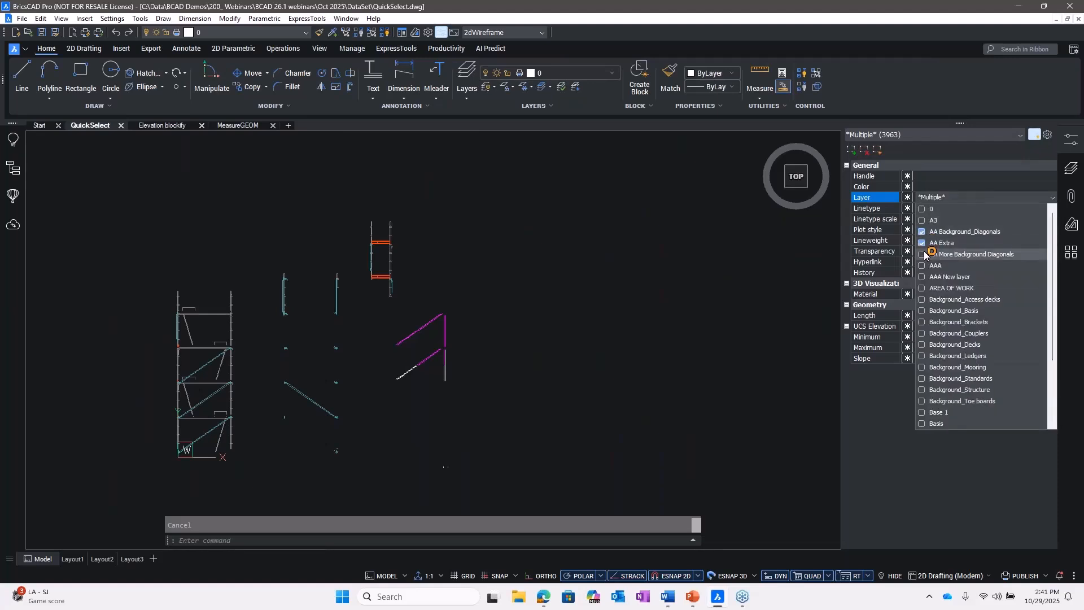
{"action": "left_click", "coordinate": [923, 256]}
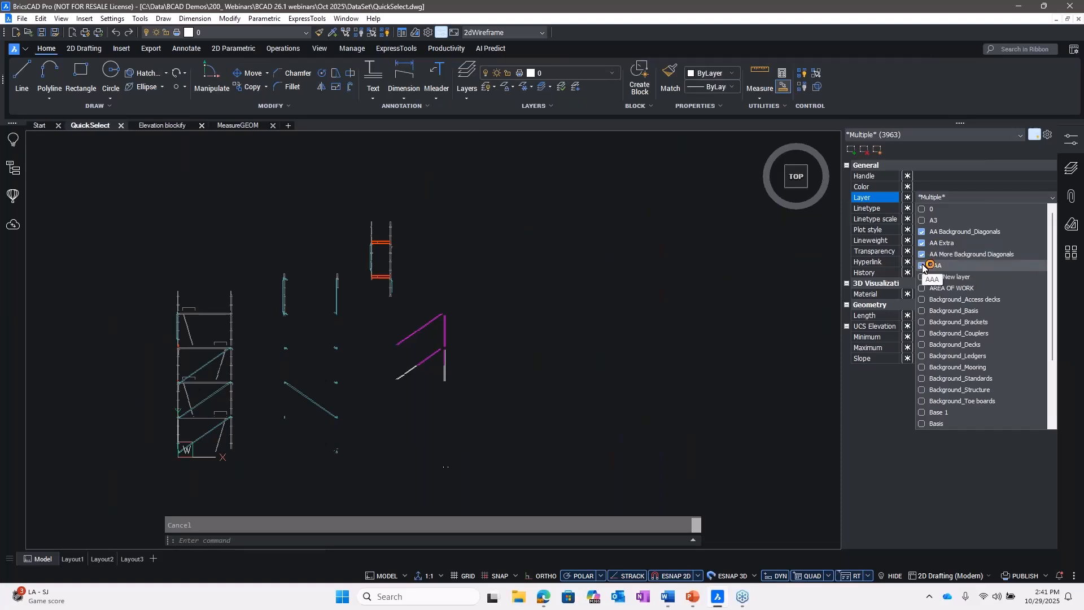
{"action": "left_click", "coordinate": [924, 266]}
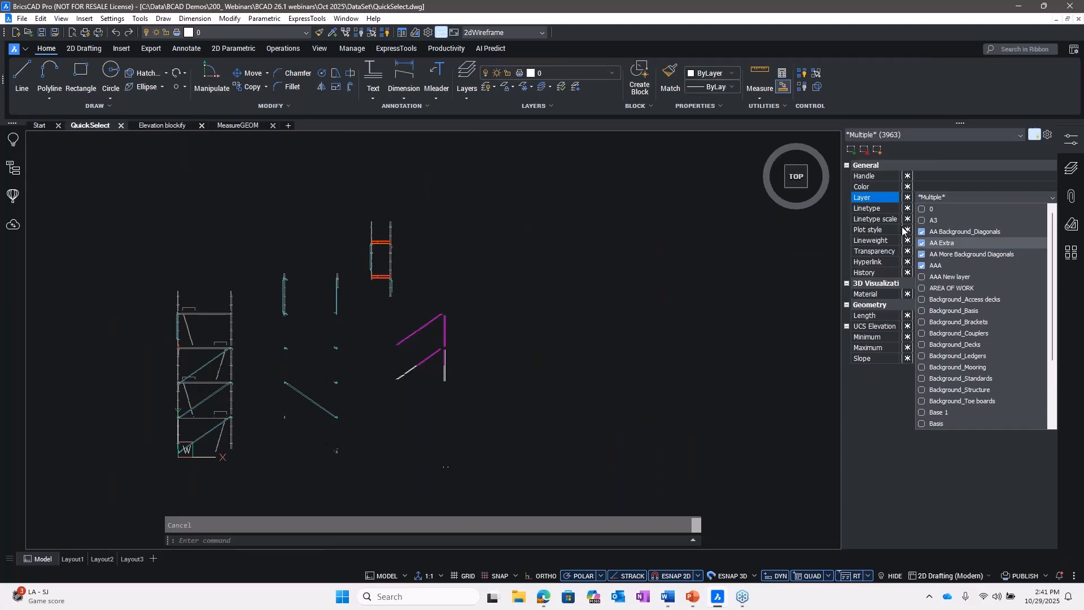
{"action": "left_click", "coordinate": [851, 151]}
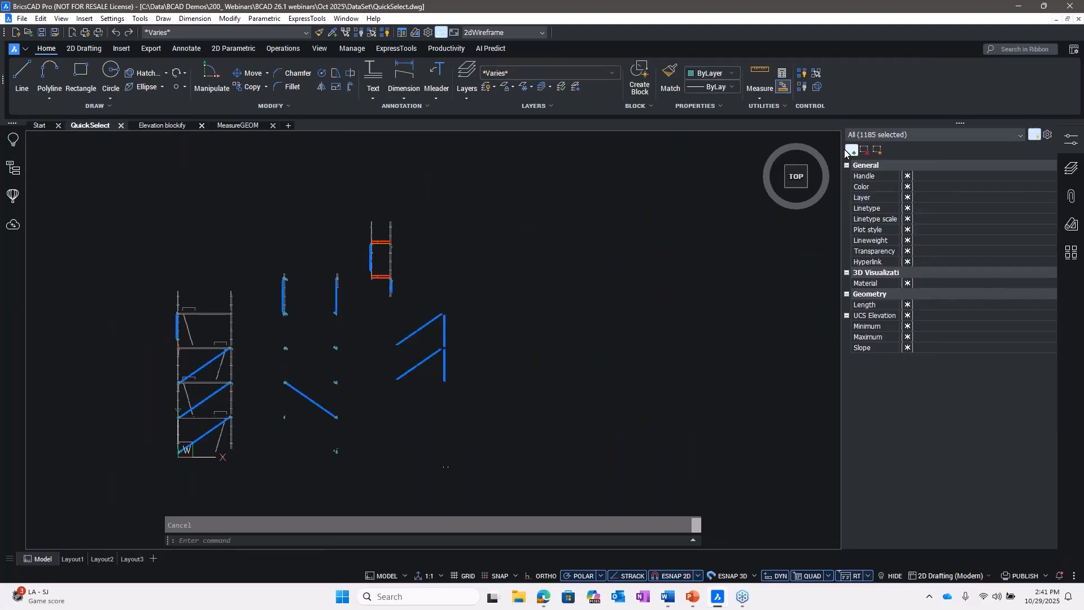
Step: Move the selected lines and splines to the layer AAA New layer and clear the selection
{"action": "scroll", "coordinate": [458, 319], "scroll_direction": "up", "scroll_amount": 4}
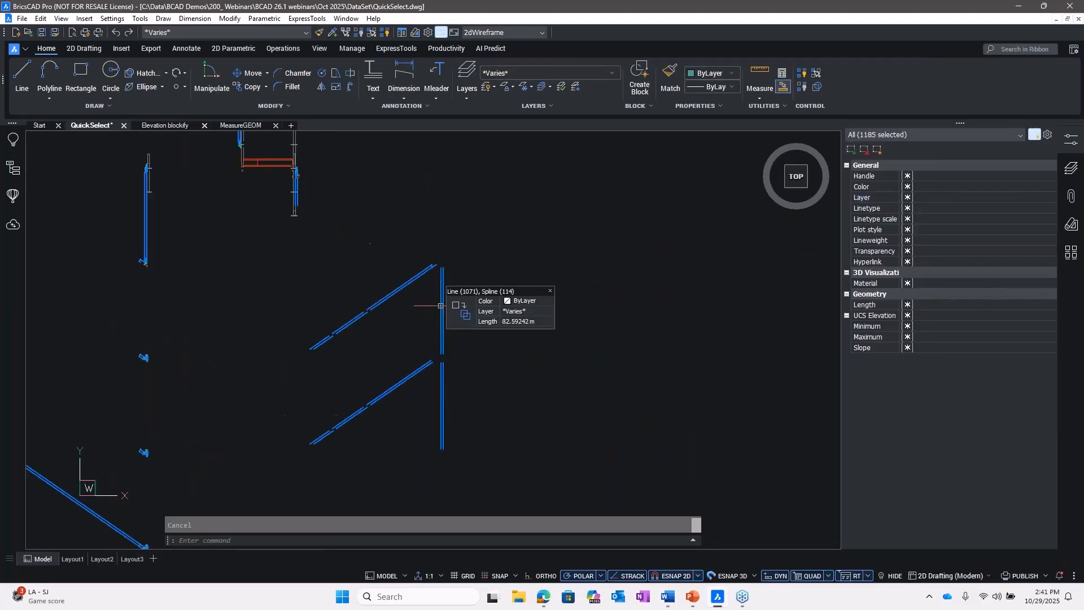
{"action": "left_click", "coordinate": [536, 310]}
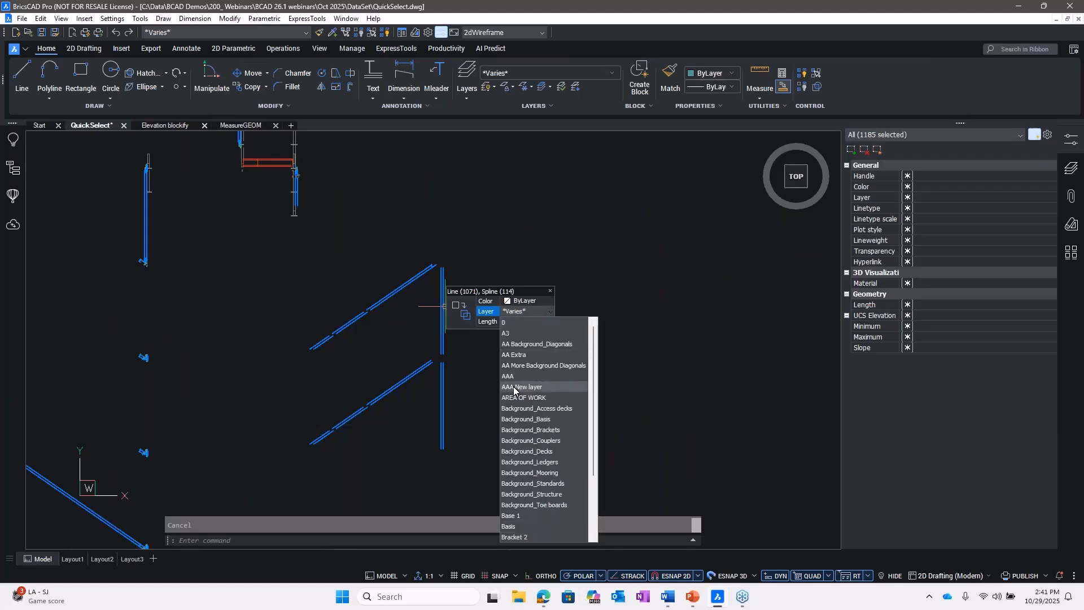
{"action": "left_click", "coordinate": [526, 386]}
{"action": "key", "text": "Escape"}
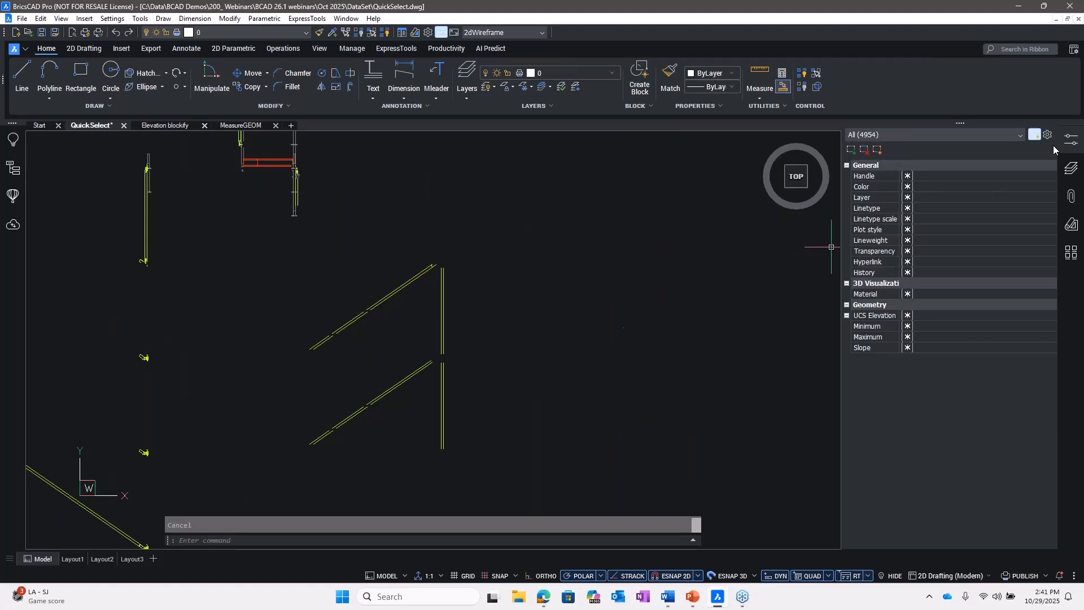
Step: Hide the entity properties and restore the saved view AA Start
{"action": "left_click", "coordinate": [1069, 139]}
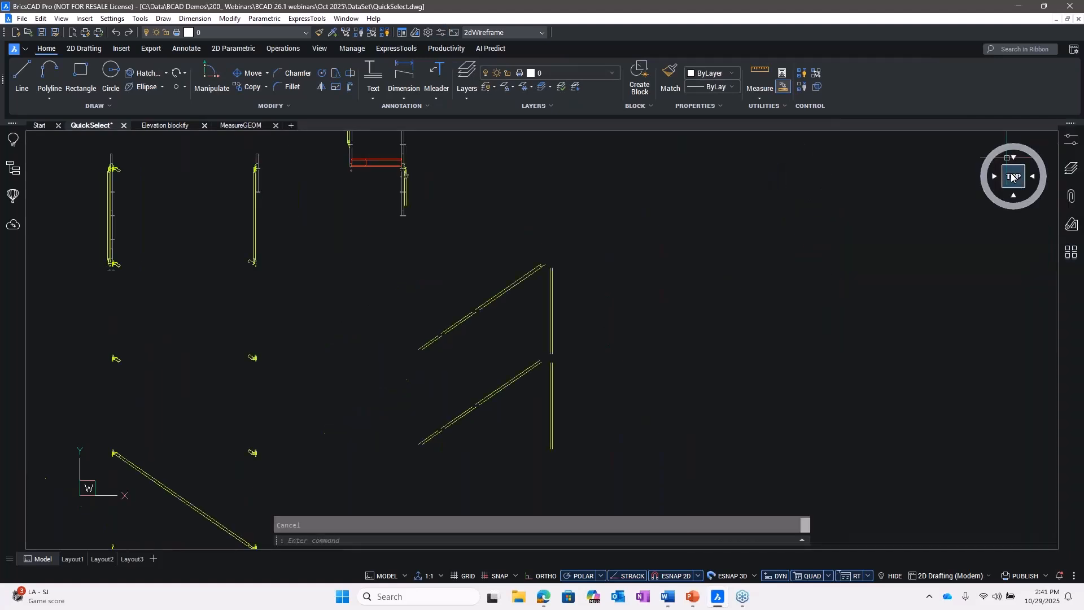
{"action": "right_click", "coordinate": [1016, 179]}
{"action": "mouse_move", "coordinate": [1023, 200]}
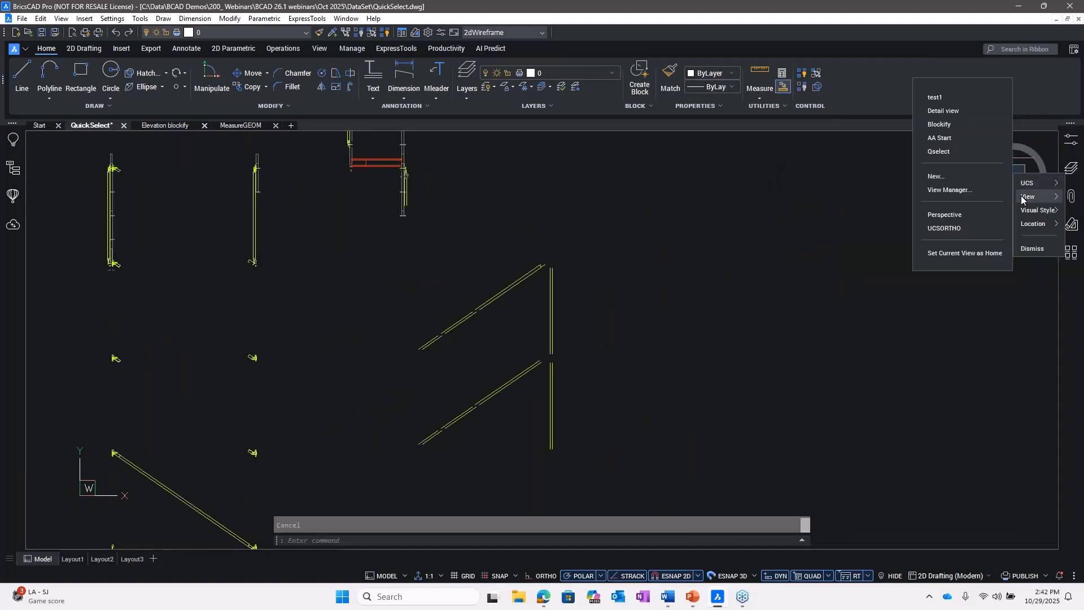
{"action": "left_click", "coordinate": [955, 140]}
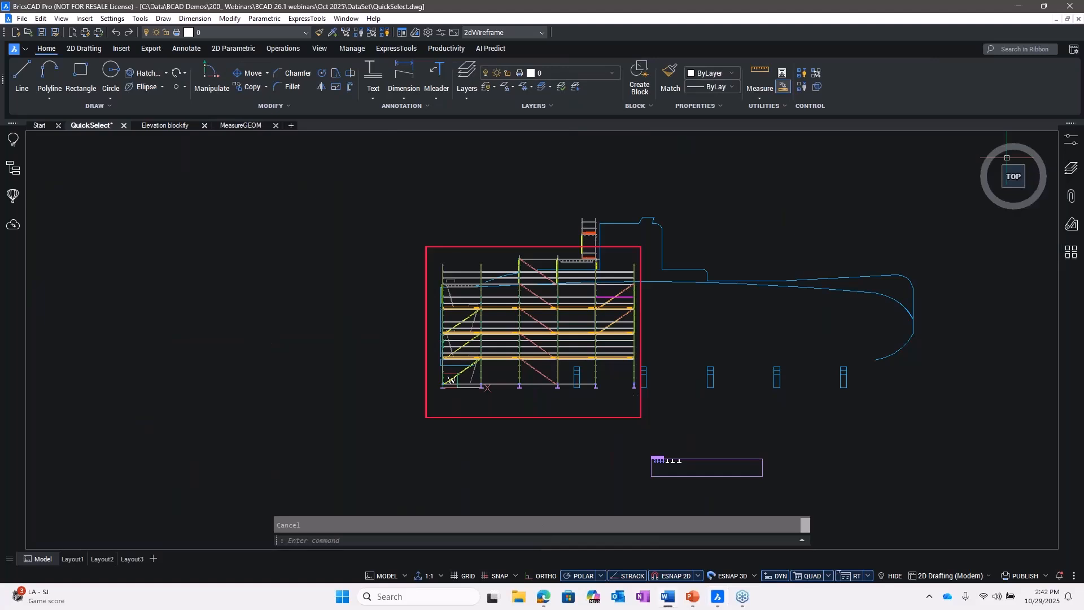
Step: Load the structure tree configuration SORT BY BLOCK.cst from the Structure Browser folder in JK BCAD Customization
{"action": "left_click", "coordinate": [16, 171]}
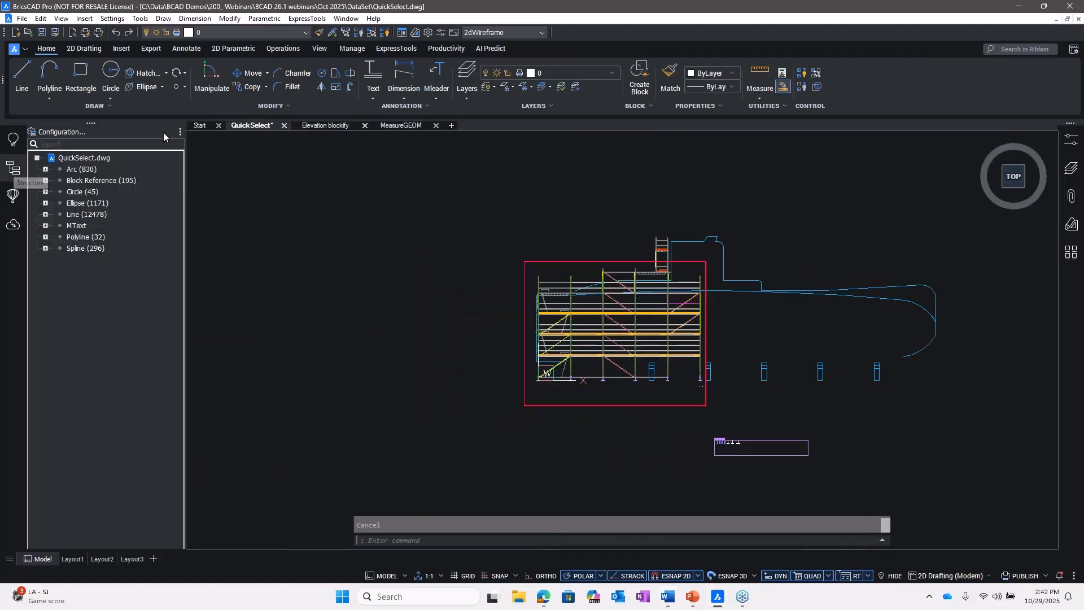
{"action": "left_click", "coordinate": [180, 131]}
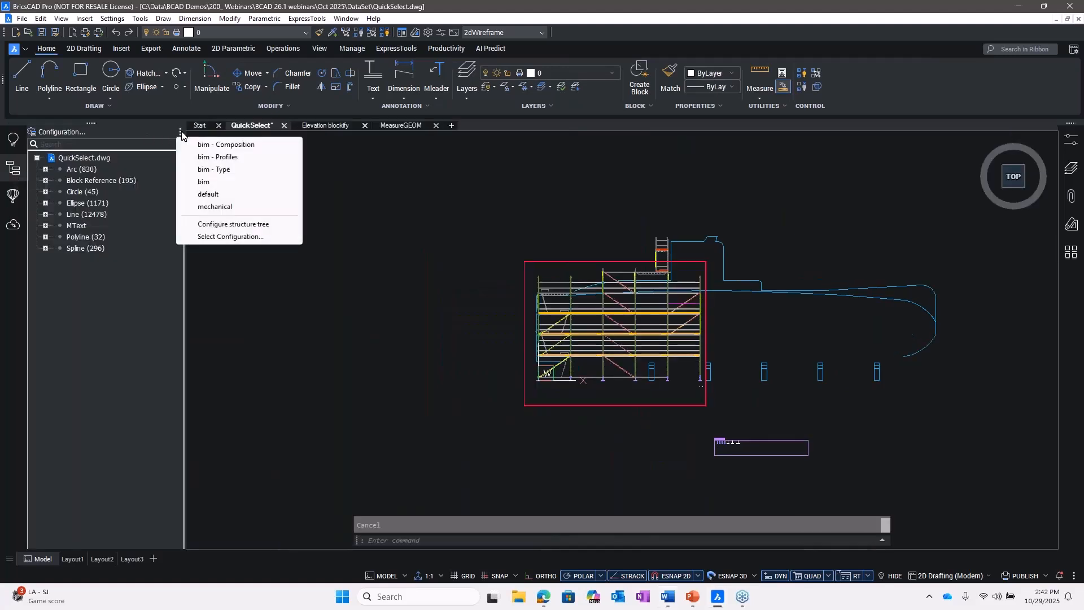
{"action": "left_click", "coordinate": [218, 236]}
{"action": "left_click", "coordinate": [66, 237]}
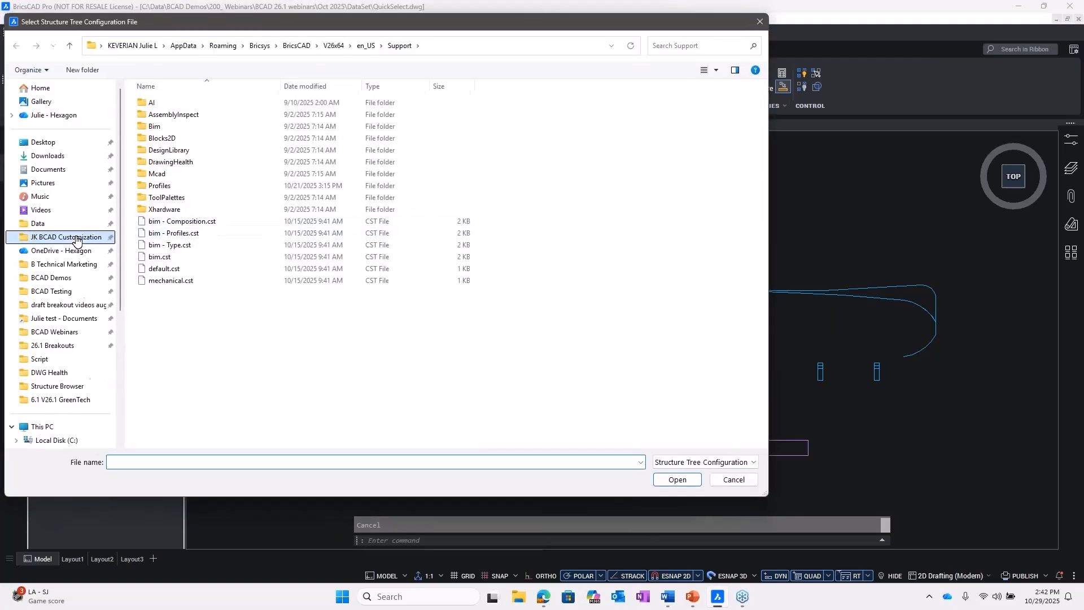
{"action": "left_click", "coordinate": [180, 211]}
{"action": "double_click", "coordinate": [180, 211]}
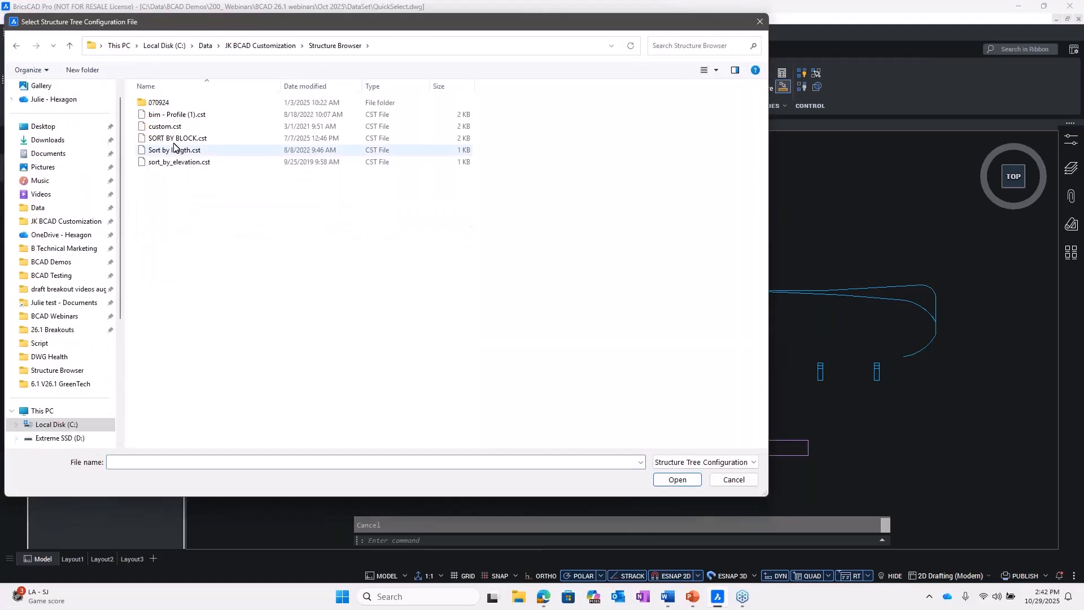
{"action": "double_click", "coordinate": [175, 136]}
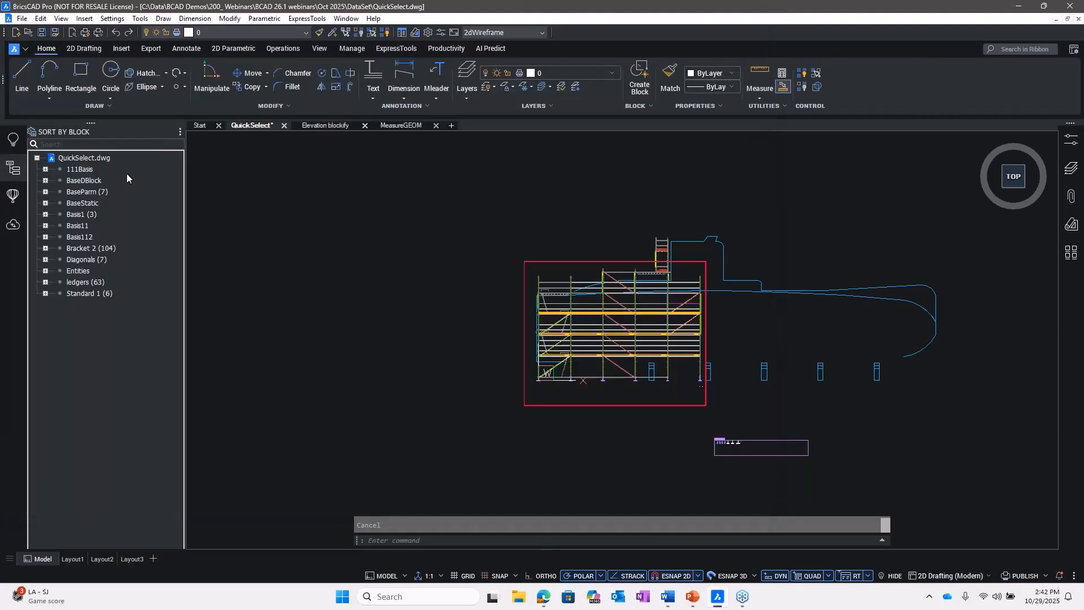
Step: Examine the block names beginning with Bas in the drawing's structure tree and close the tree
{"action": "left_click", "coordinate": [79, 192]}
{"action": "left_click", "coordinate": [76, 204]}
{"action": "left_click", "coordinate": [76, 215]}
{"action": "left_click", "coordinate": [76, 227]}
{"action": "left_click", "coordinate": [76, 238]}
{"action": "left_click", "coordinate": [85, 158]}
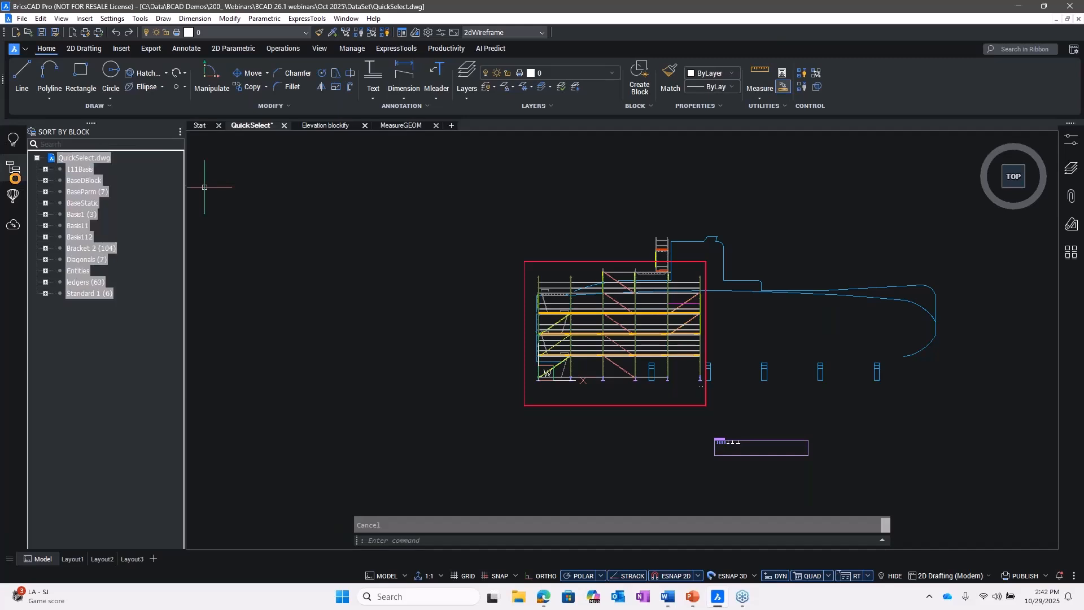
{"action": "left_click", "coordinate": [12, 169]}
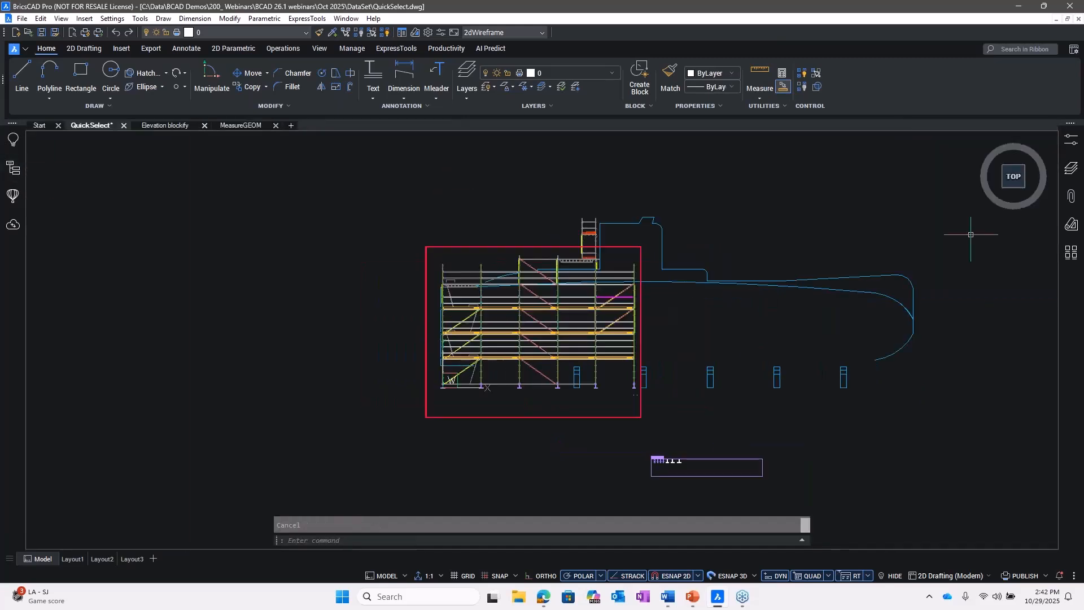
Step: Show the properties in Quick Select mode and limit the entity type to Block Reference
{"action": "left_click", "coordinate": [1072, 141]}
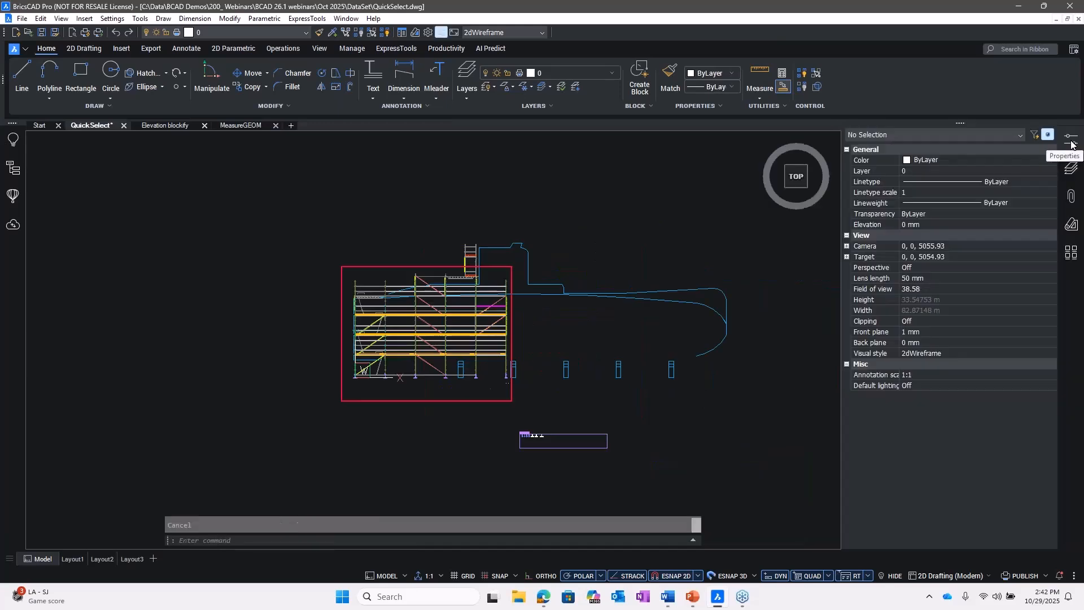
{"action": "left_click", "coordinate": [1036, 136]}
{"action": "left_click", "coordinate": [1021, 137]}
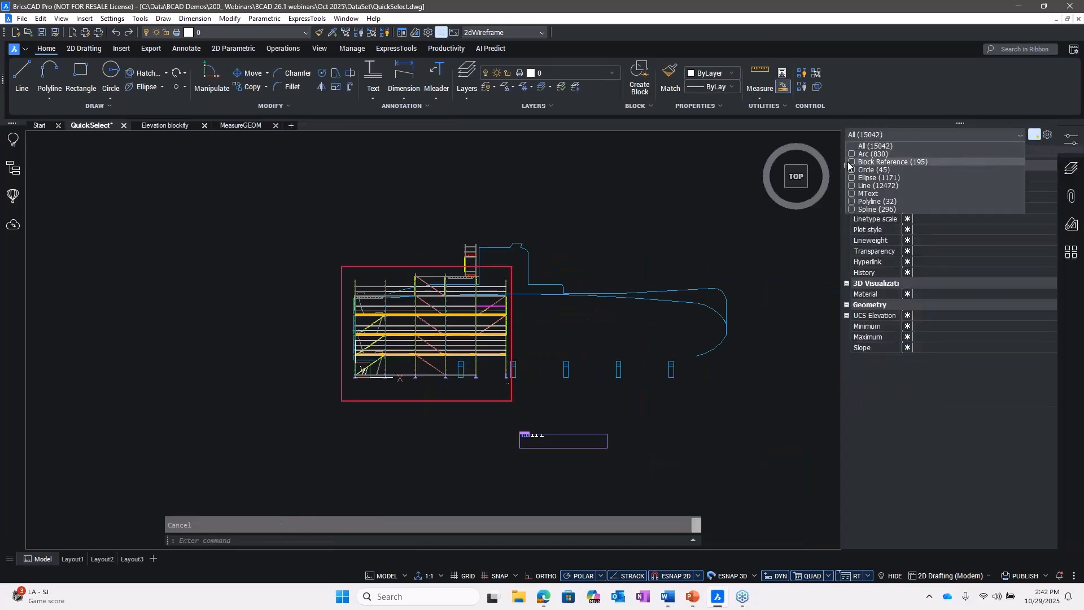
{"action": "left_click", "coordinate": [870, 163]}
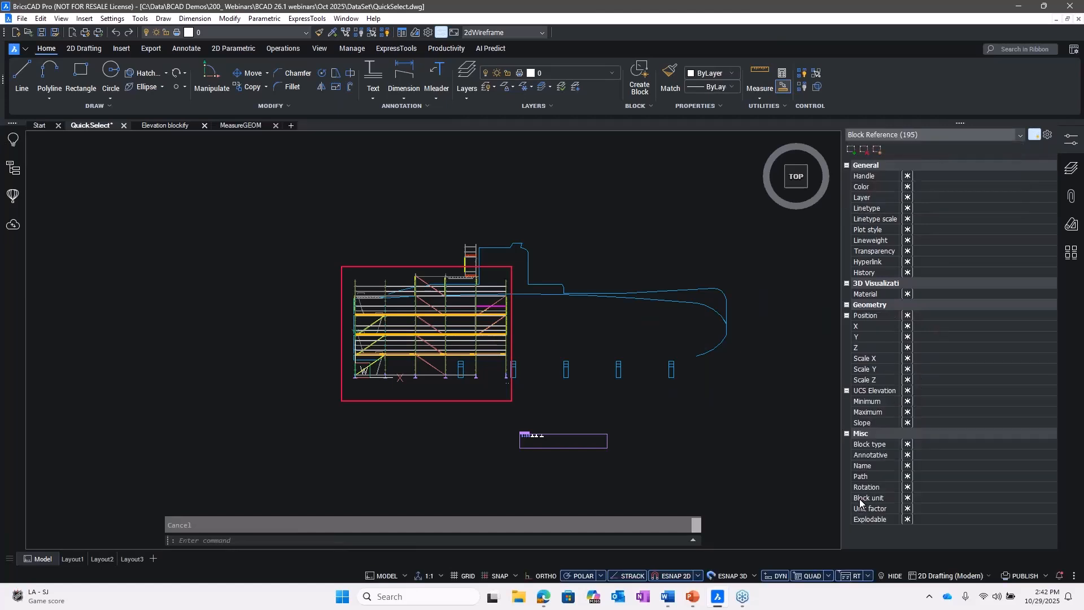
Step: Filter the block references by Name with the wildcard match Bas* and select the matching blocks
{"action": "left_click", "coordinate": [867, 466]}
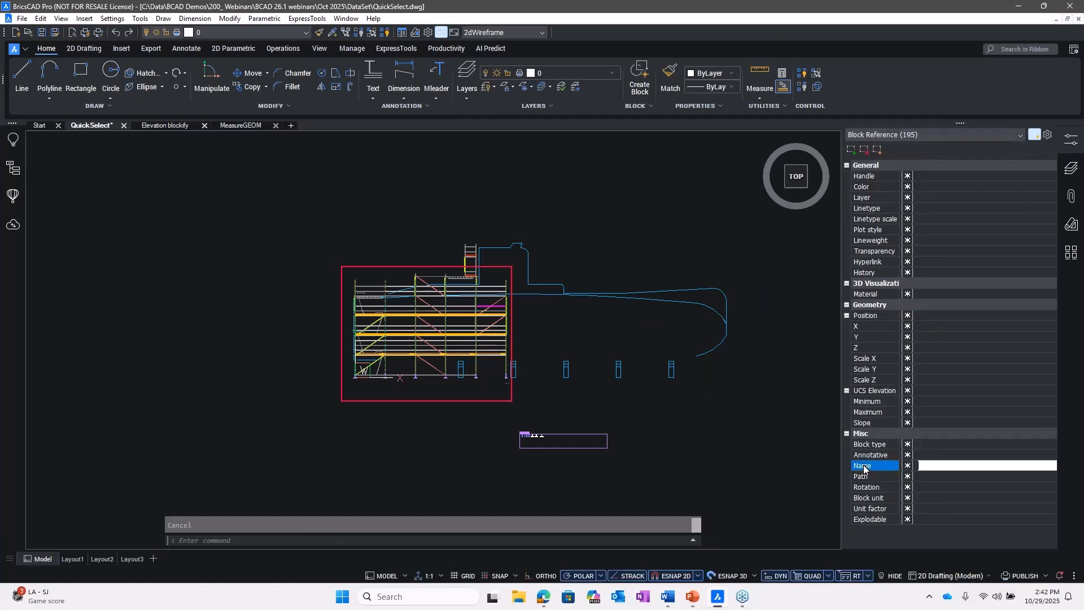
{"action": "left_click", "coordinate": [908, 465]}
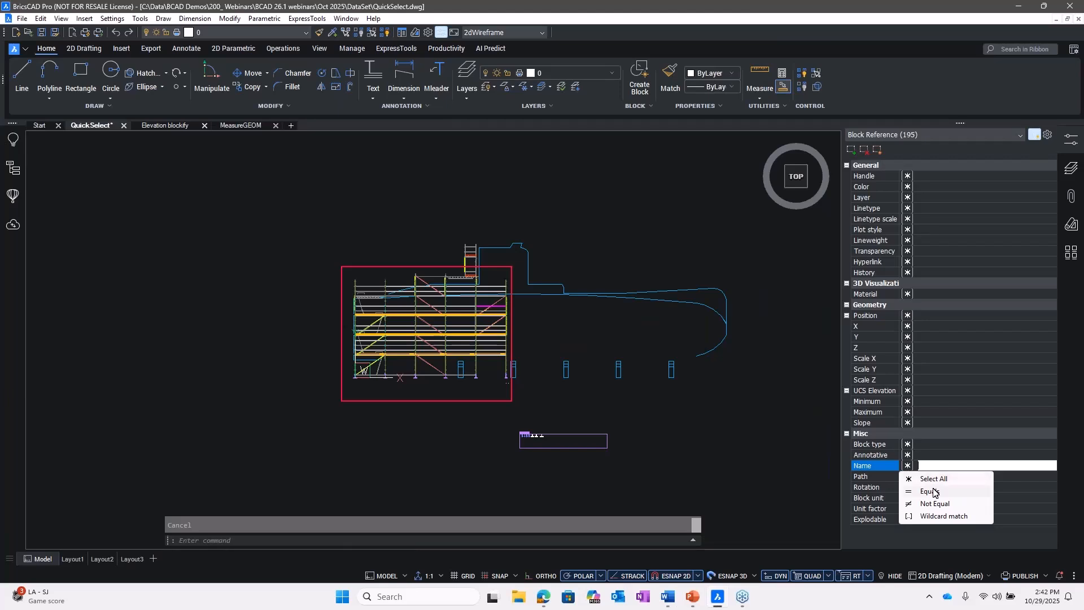
{"action": "left_click", "coordinate": [929, 516]}
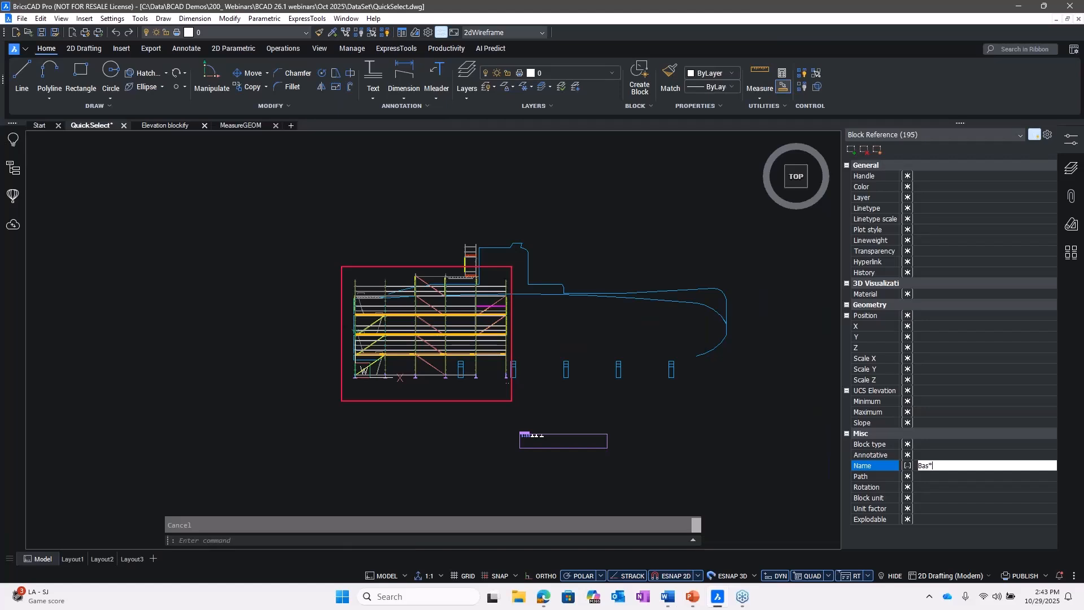
{"action": "key", "text": "Return"}
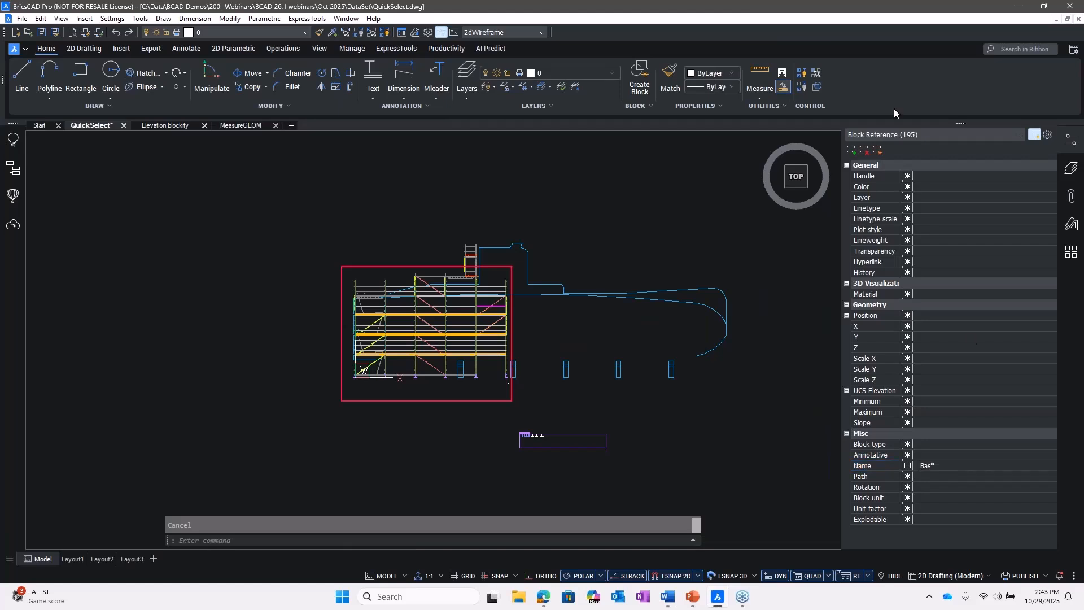
{"action": "left_click", "coordinate": [853, 150]}
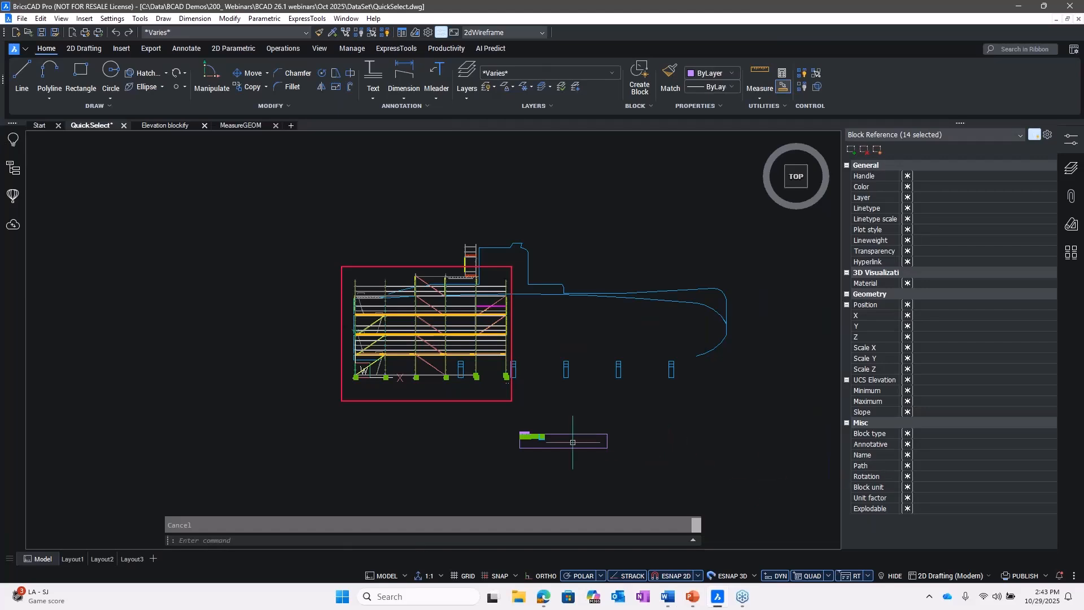
Step: Compare the selected base blocks with the structure tree's block list, and leave Quick Select mode with the selection cleared
{"action": "scroll", "coordinate": [556, 438], "scroll_direction": "up", "scroll_amount": 5}
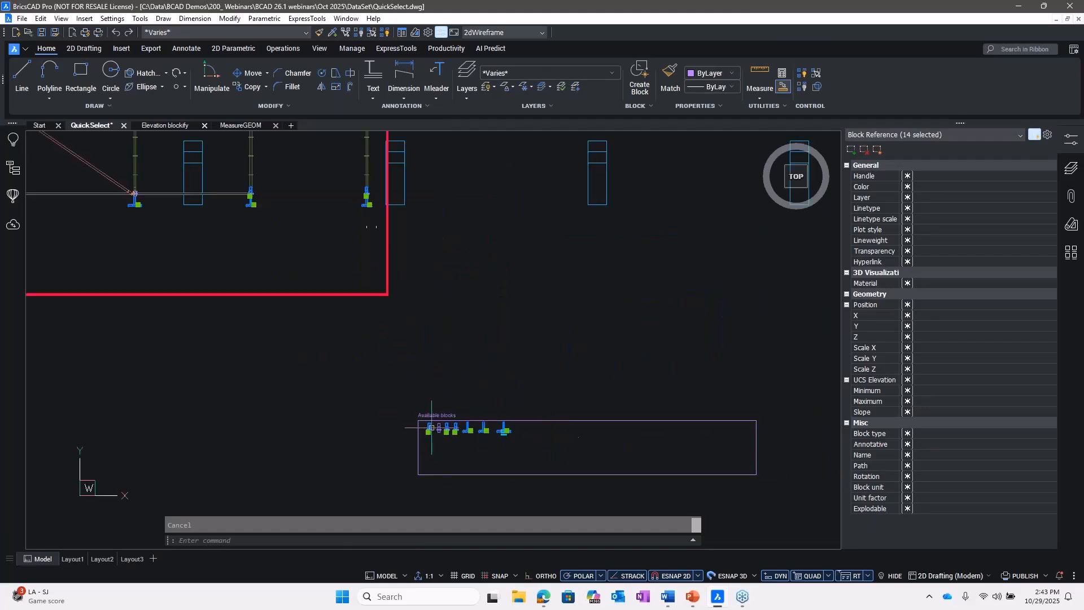
{"action": "left_click", "coordinate": [14, 169]}
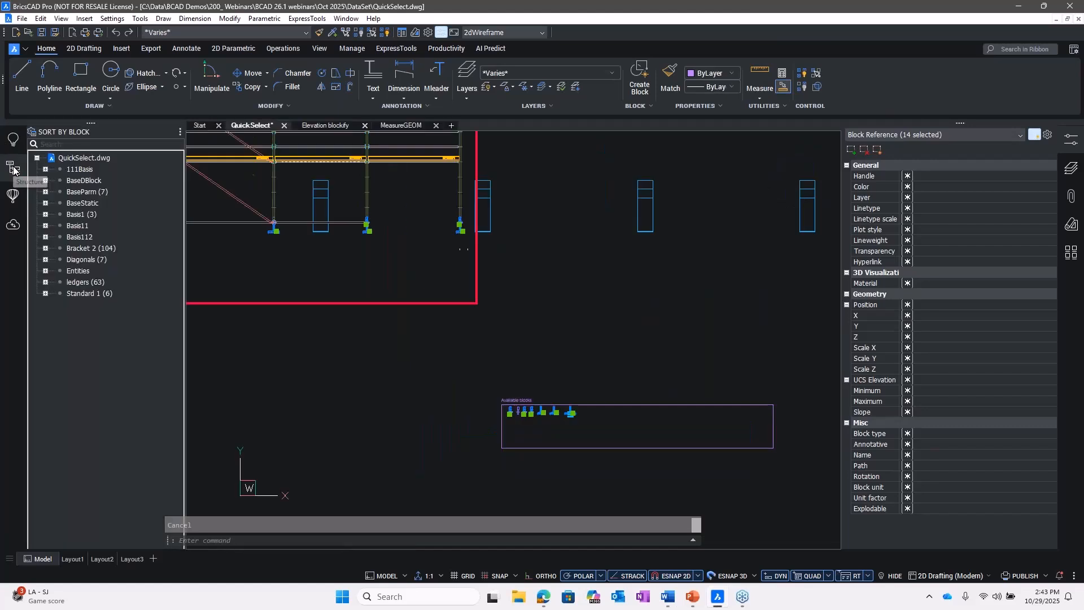
{"action": "left_click", "coordinate": [13, 169]}
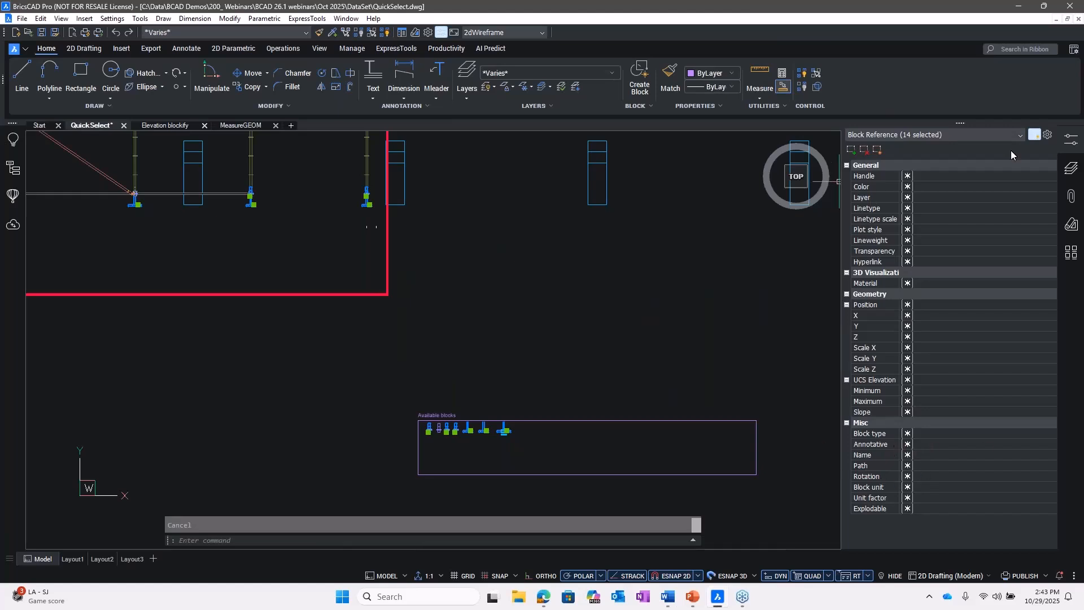
{"action": "left_click", "coordinate": [1035, 137]}
{"action": "key", "text": "Escape"}
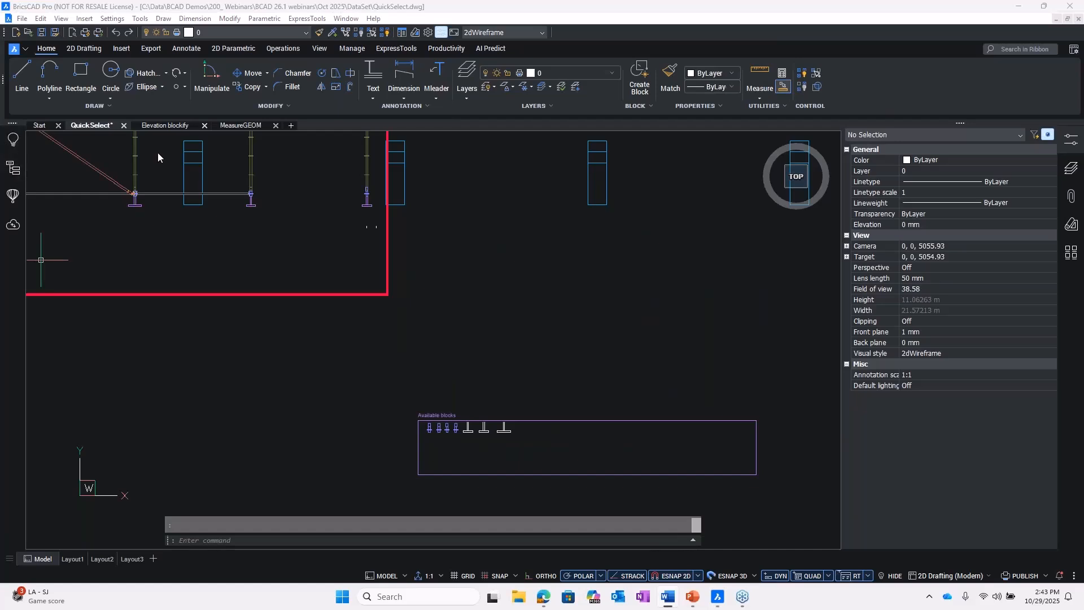
Step: Switch to the Elevation blockify drawing, hide the properties and restore the saved view Toeboards2
{"action": "left_click", "coordinate": [169, 125]}
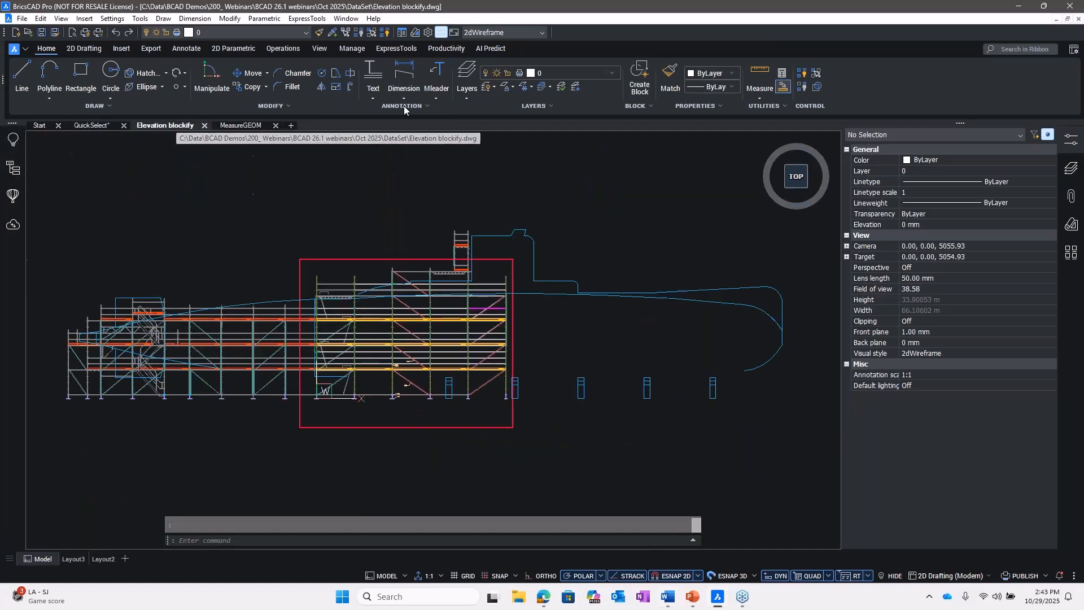
{"action": "left_click", "coordinate": [1071, 139]}
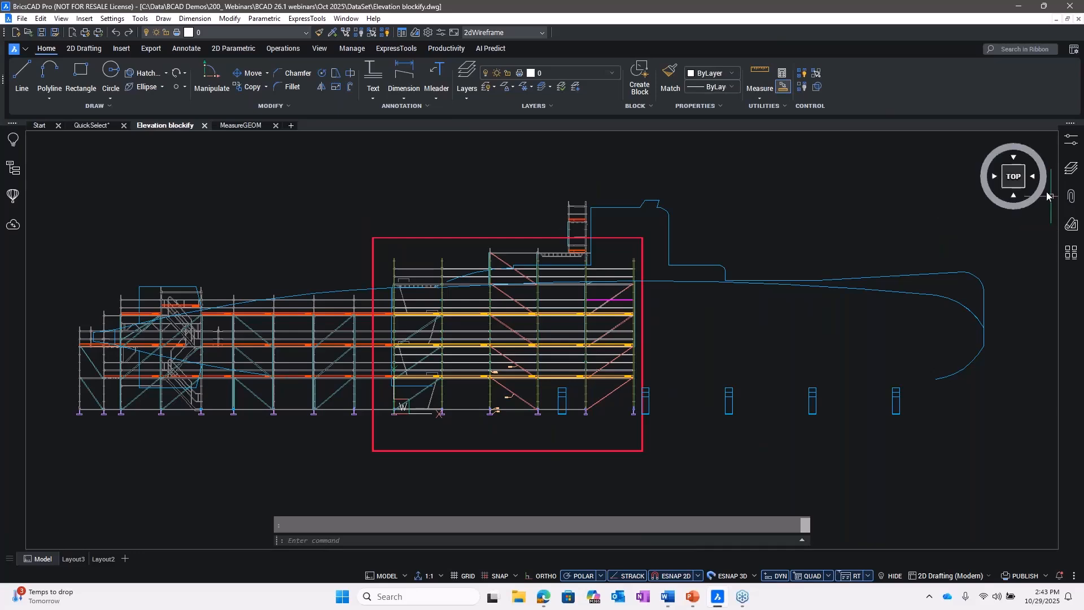
{"action": "right_click", "coordinate": [1013, 181]}
{"action": "mouse_move", "coordinate": [1028, 201]}
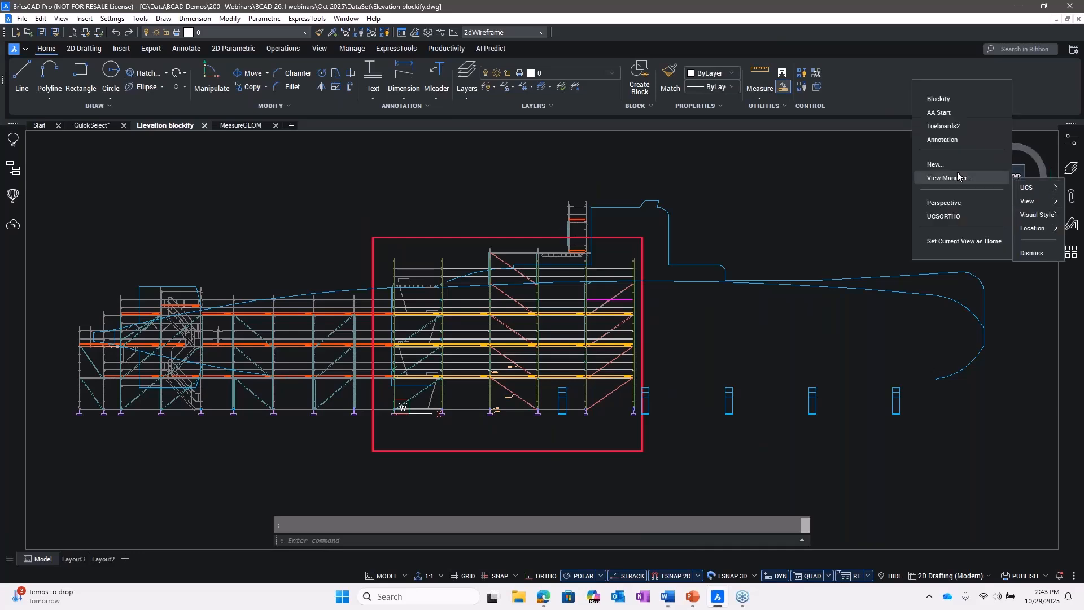
{"action": "left_click", "coordinate": [937, 127]}
Step: Select the rightmost toeboard in the top row to inspect its individual entities, and clear the selection
{"action": "middle_click_drag", "start_coordinate": [563, 300], "coordinate": [574, 302]}
{"action": "scroll", "coordinate": [629, 307], "scroll_direction": "up", "scroll_amount": 2}
{"action": "left_click", "coordinate": [804, 219]}
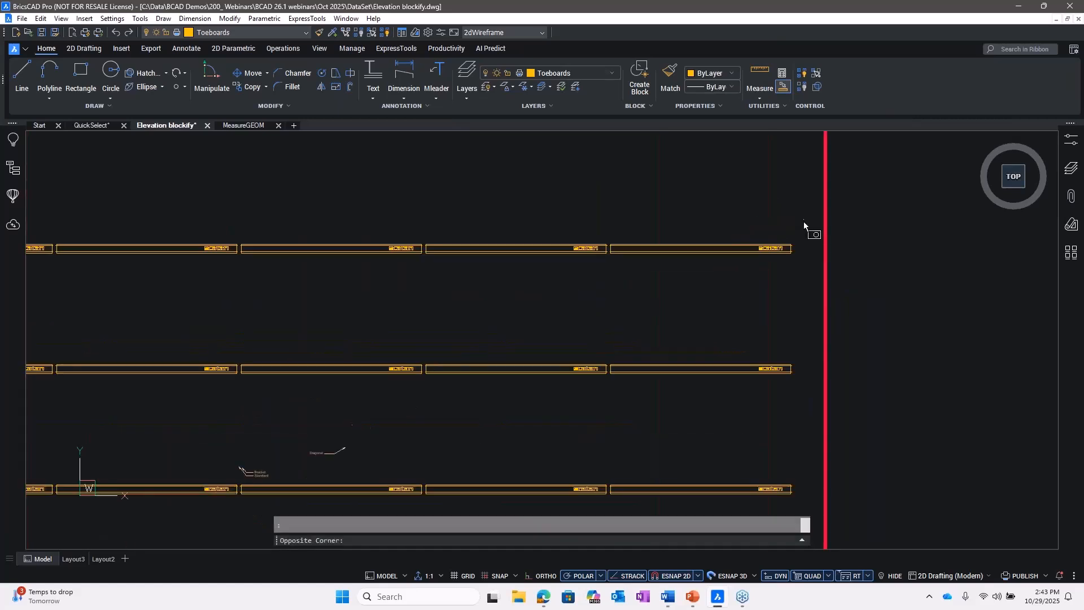
{"action": "left_click", "coordinate": [612, 286]}
{"action": "mouse_move", "coordinate": [661, 253]}
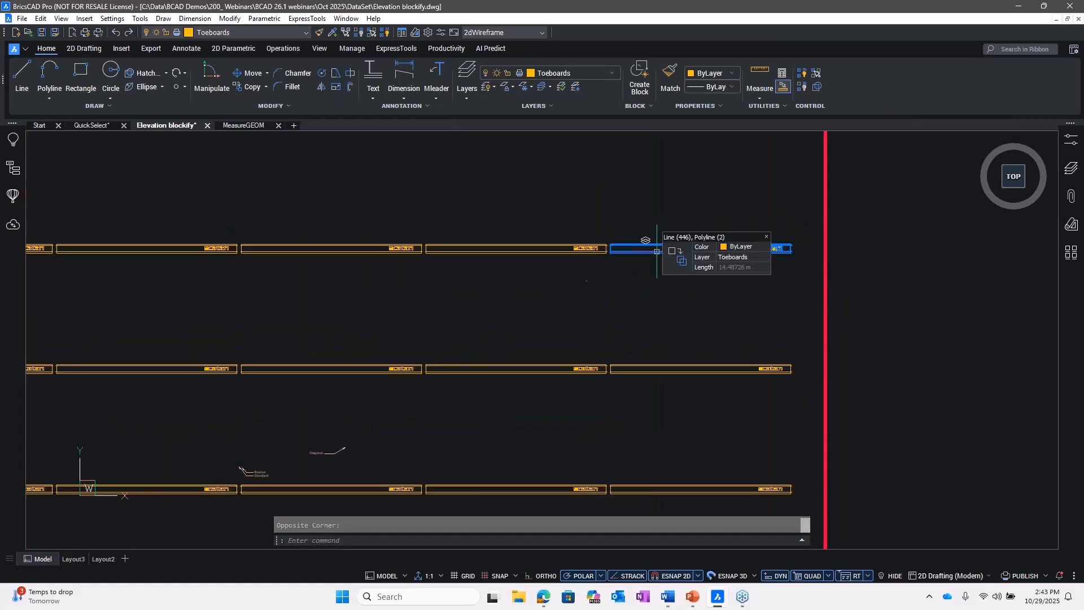
{"action": "key", "text": "Escape"}
{"action": "scroll", "coordinate": [686, 254], "scroll_direction": "up", "scroll_amount": 4}
{"action": "scroll", "coordinate": [685, 253], "scroll_direction": "down", "scroll_amount": 6}
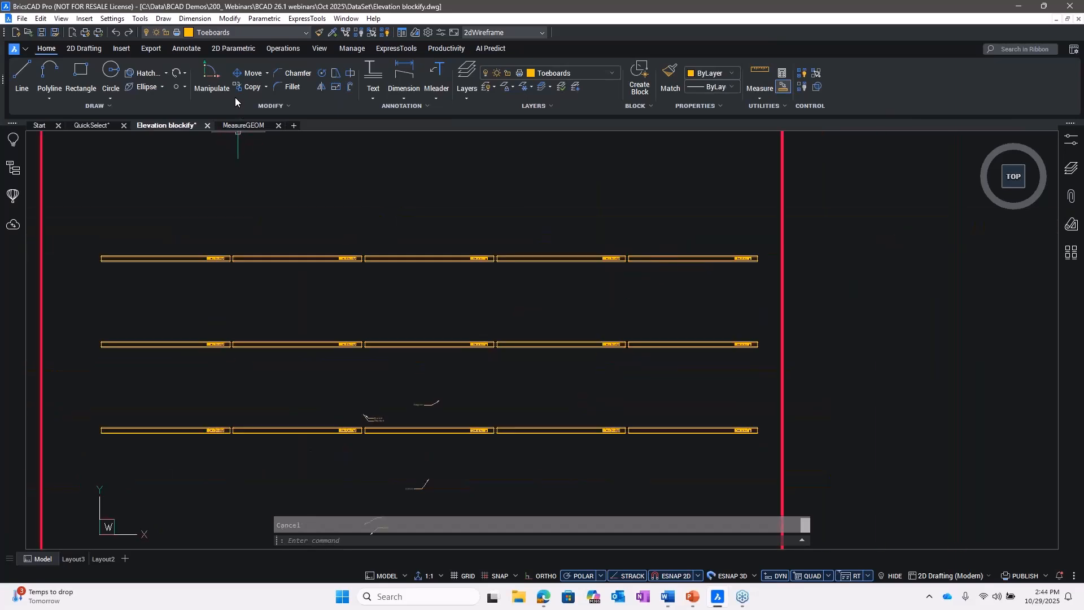
Step: Examine the modes and options that Blockify offers, and leave the command without starting it
{"action": "left_click", "coordinate": [439, 48]}
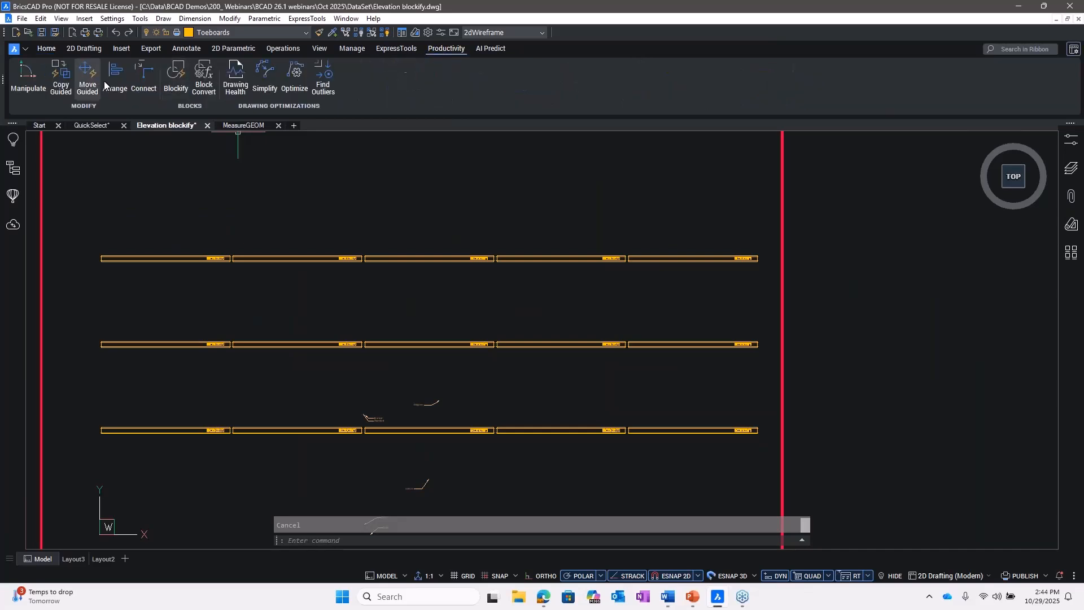
{"action": "left_click", "coordinate": [176, 76]}
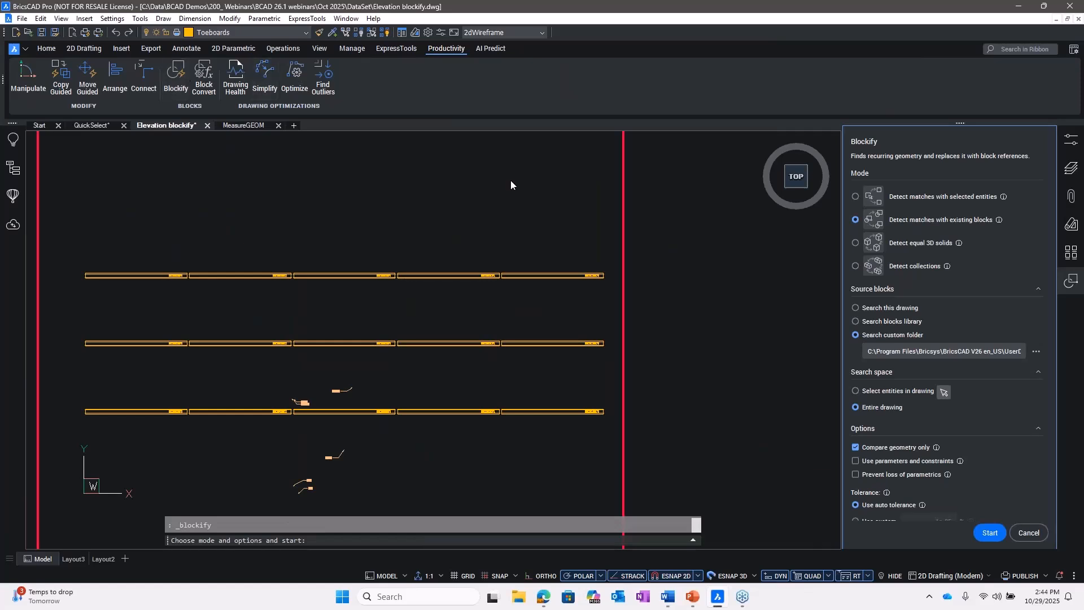
{"action": "left_click", "coordinate": [1029, 533]}
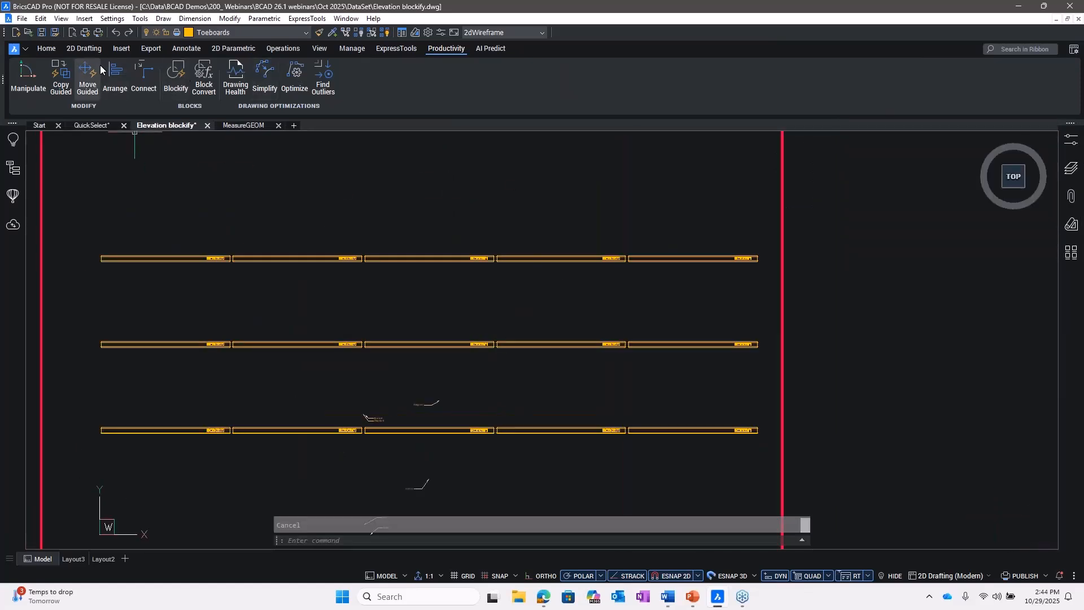
Step: Set up a block definition named toeboards2 with the background scan enabled and its entities specified on screen
{"action": "left_click", "coordinate": [121, 49]}
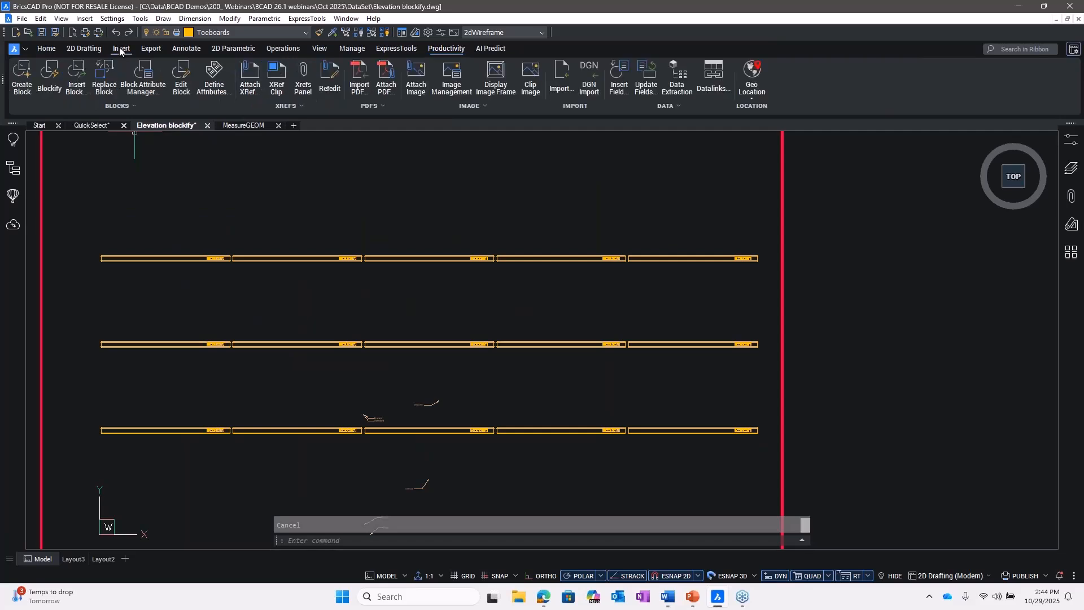
{"action": "left_click", "coordinate": [23, 88]}
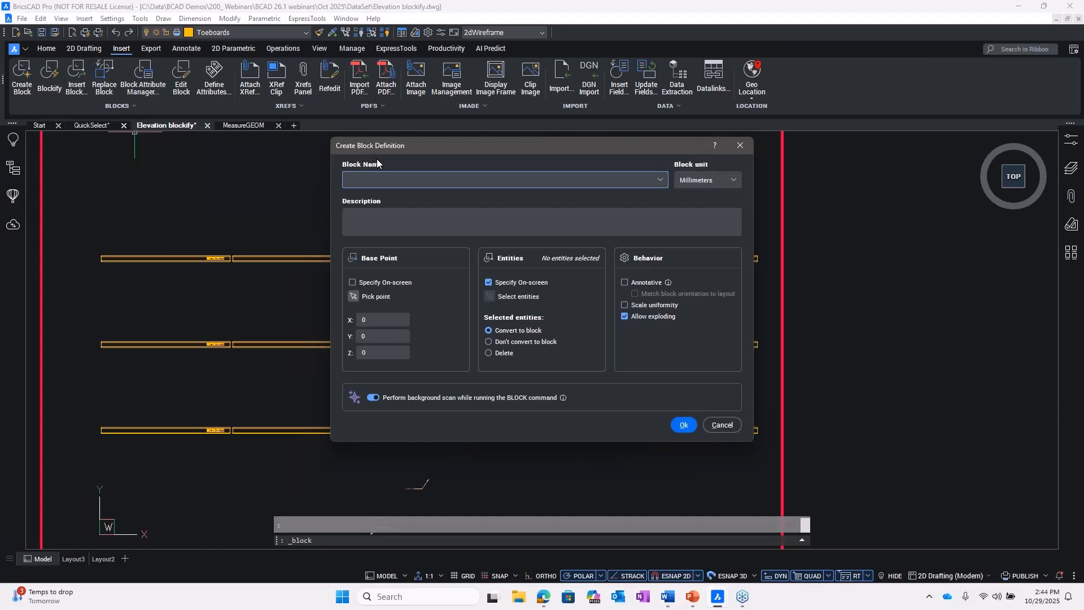
{"action": "left_click", "coordinate": [372, 398]}
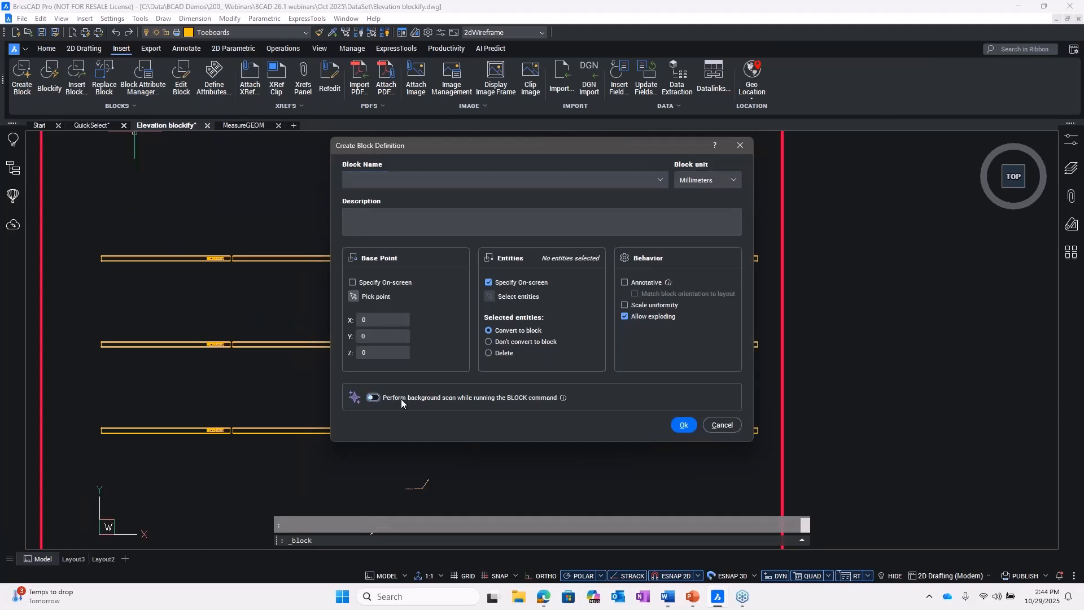
{"action": "left_click", "coordinate": [372, 398]}
{"action": "left_click", "coordinate": [425, 178]}
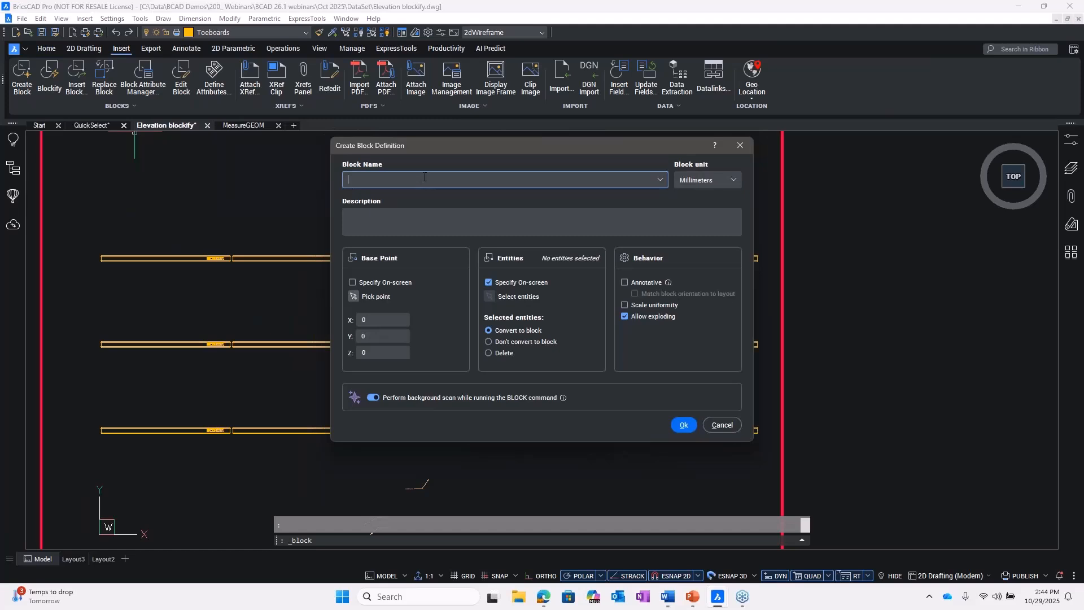
{"action": "type", "text": "toeboards2"}
{"action": "left_click", "coordinate": [684, 425]}
Step: Select the whole rightmost toeboard of the top row as the block's entities and run Blockify on its duplicates
{"action": "scroll", "coordinate": [229, 344], "scroll_direction": "up", "scroll_amount": 5}
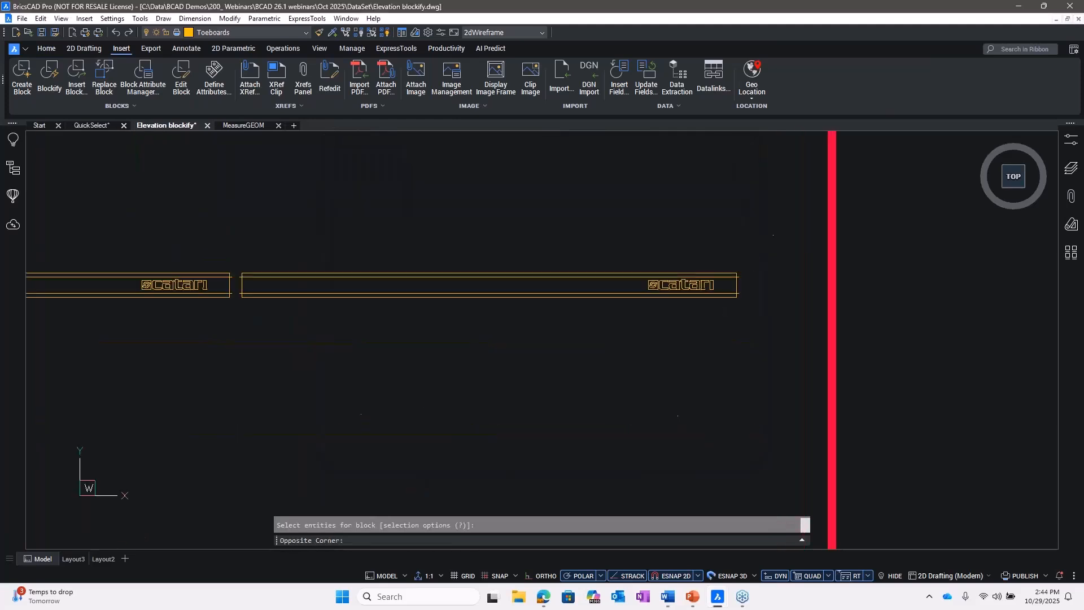
{"action": "left_click", "coordinate": [774, 235]}
{"action": "left_click", "coordinate": [233, 346]}
{"action": "key", "text": "Return"}
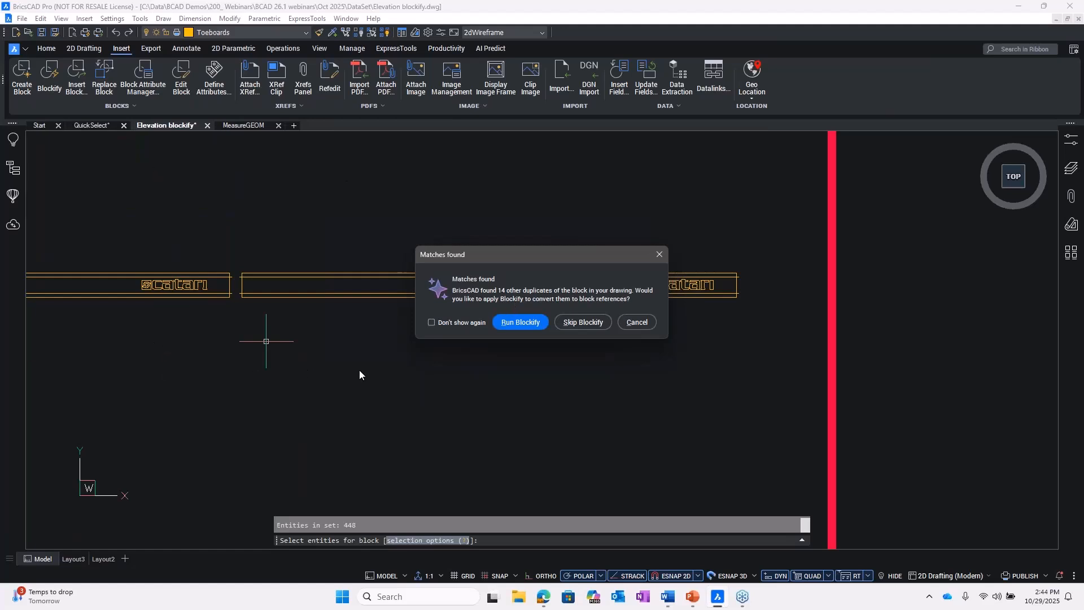
{"action": "left_click", "coordinate": [517, 323]}
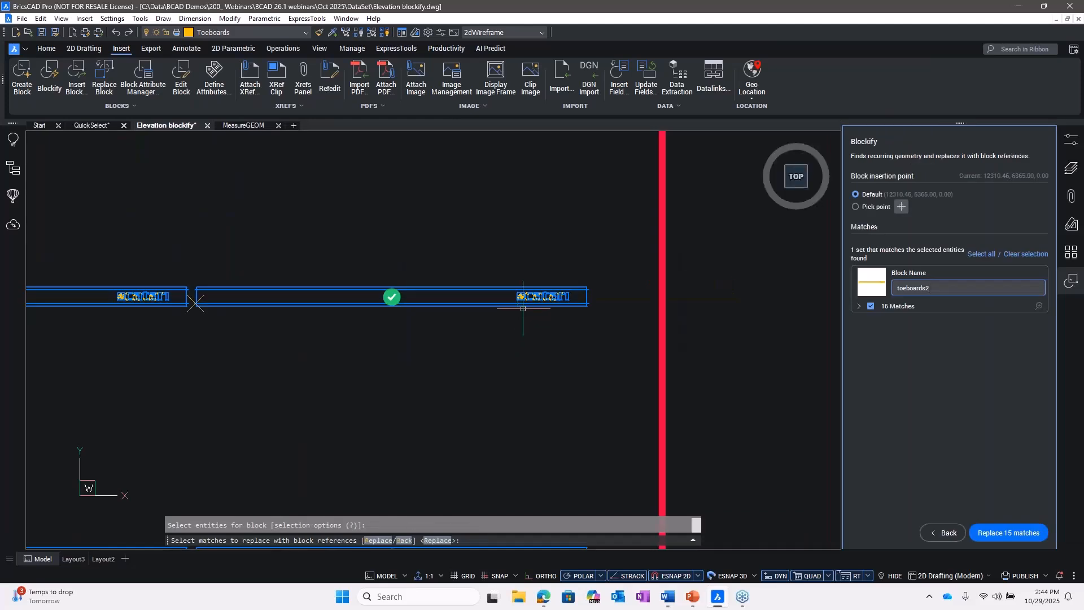
Step: Expand the list of matches, exclude Match 1 and Match 3, and include both again
{"action": "left_click", "coordinate": [859, 307]}
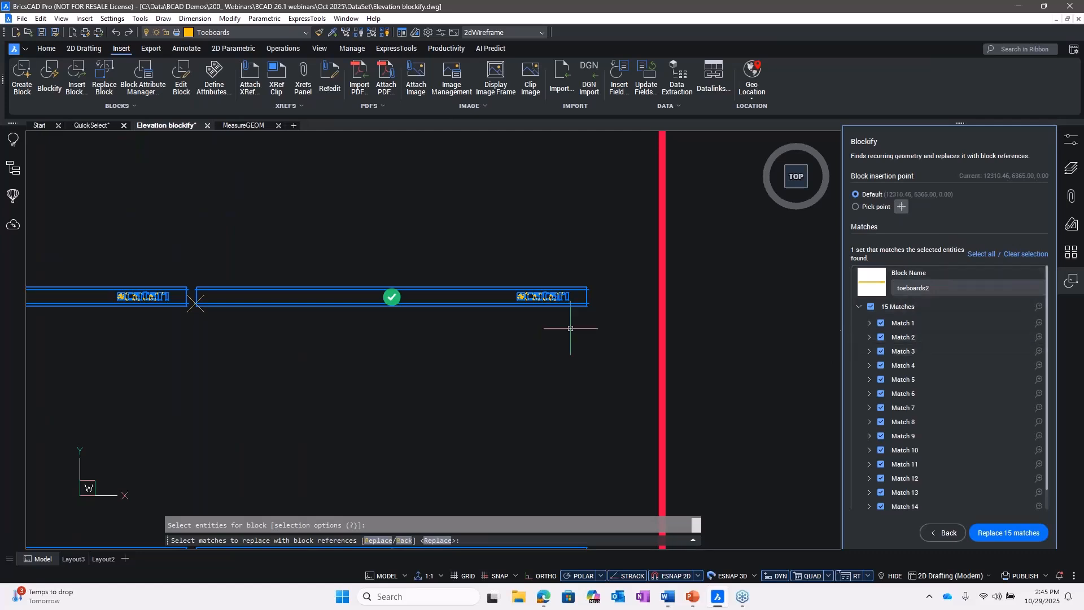
{"action": "scroll", "coordinate": [519, 327], "scroll_direction": "down", "scroll_amount": 5}
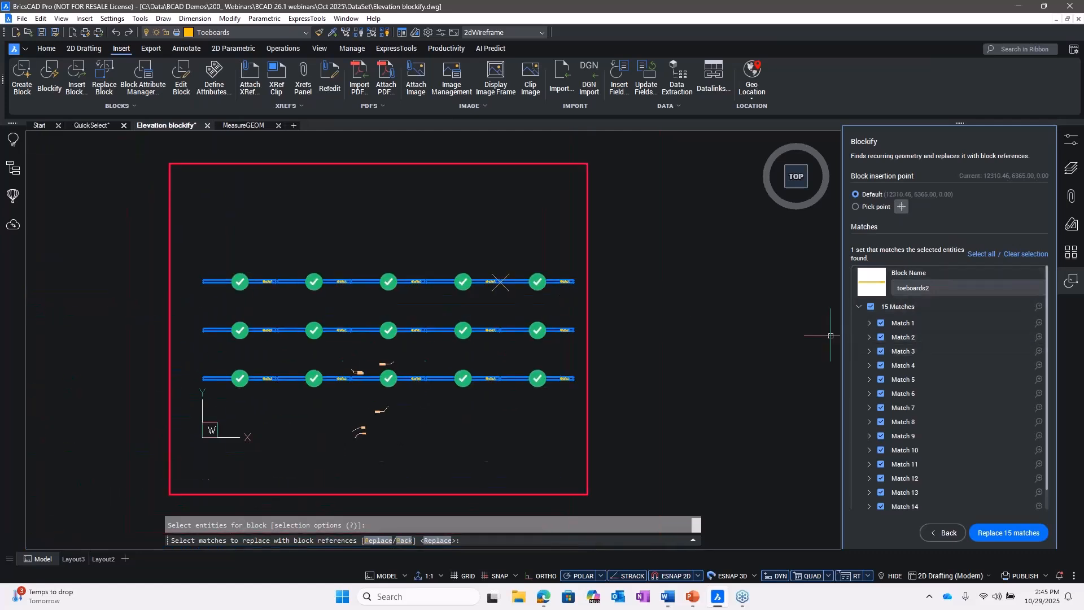
{"action": "left_click", "coordinate": [881, 323]}
{"action": "left_click", "coordinate": [881, 351]}
{"action": "left_click", "coordinate": [880, 324]}
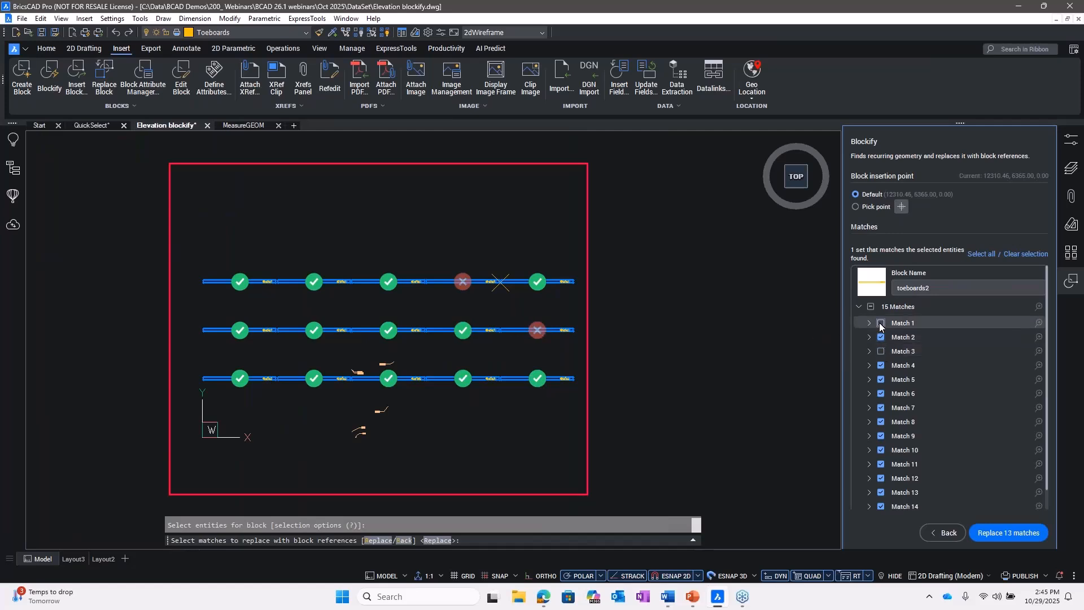
{"action": "left_click", "coordinate": [881, 351]}
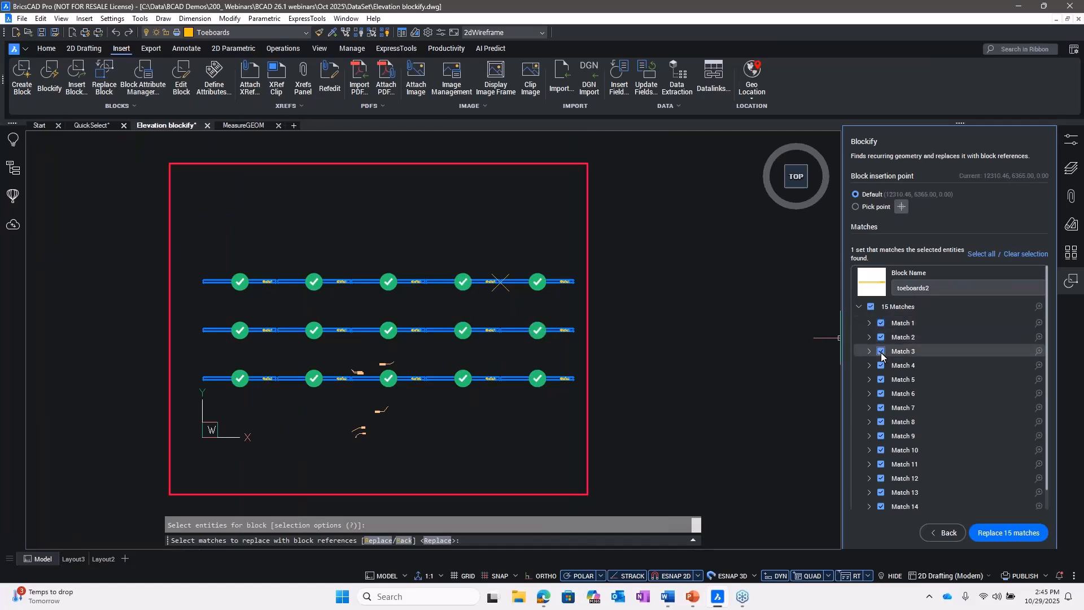
Step: Locate Match 3 and Match 8 in the drawing, and return to an overview of all the matches
{"action": "left_click", "coordinate": [1040, 351]}
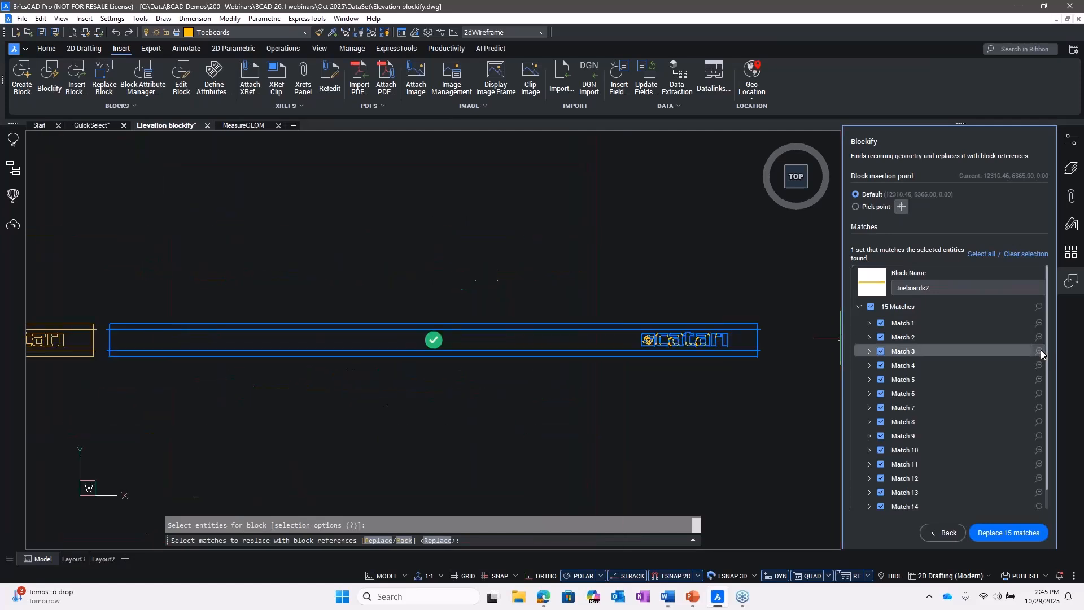
{"action": "left_click", "coordinate": [1039, 422]}
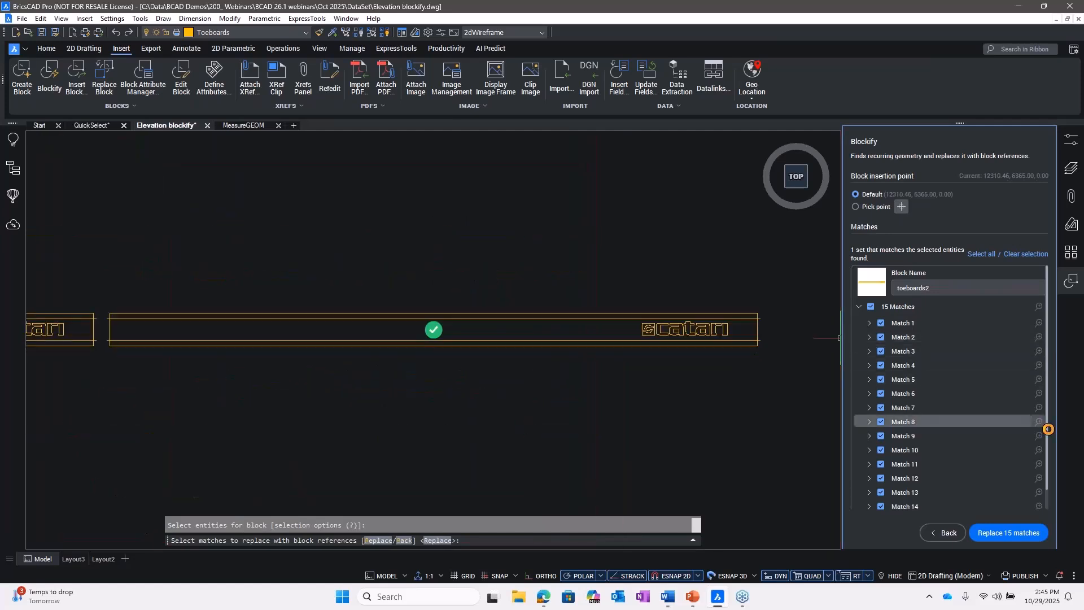
{"action": "scroll", "coordinate": [605, 307], "scroll_direction": "down", "scroll_amount": 5}
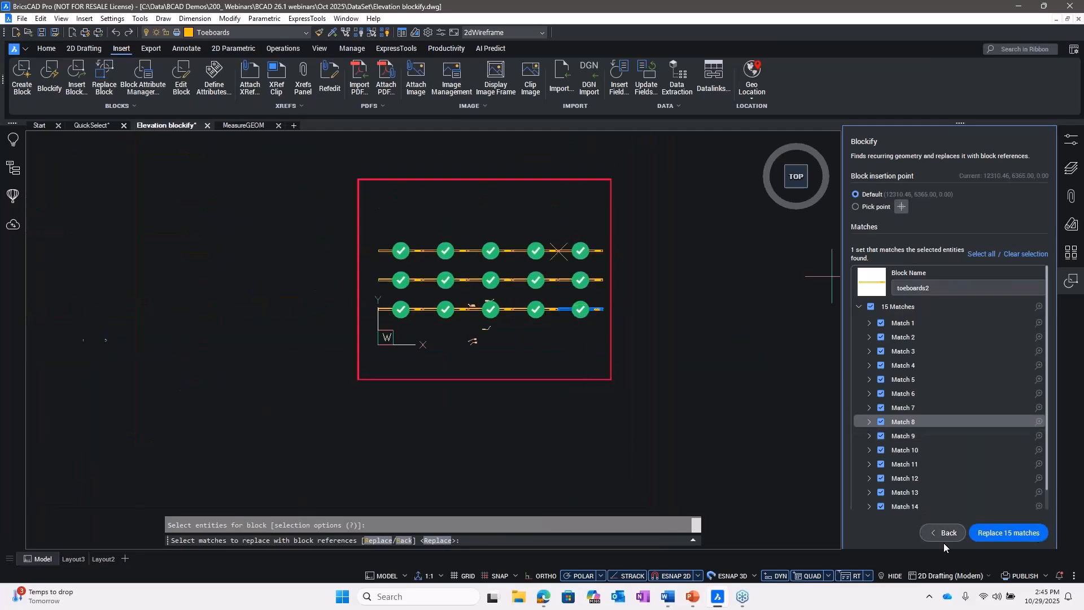
Step: Replace all 15 matches with toeboards2 block references and check two of the converted toeboards in the top row
{"action": "left_click", "coordinate": [1013, 537]}
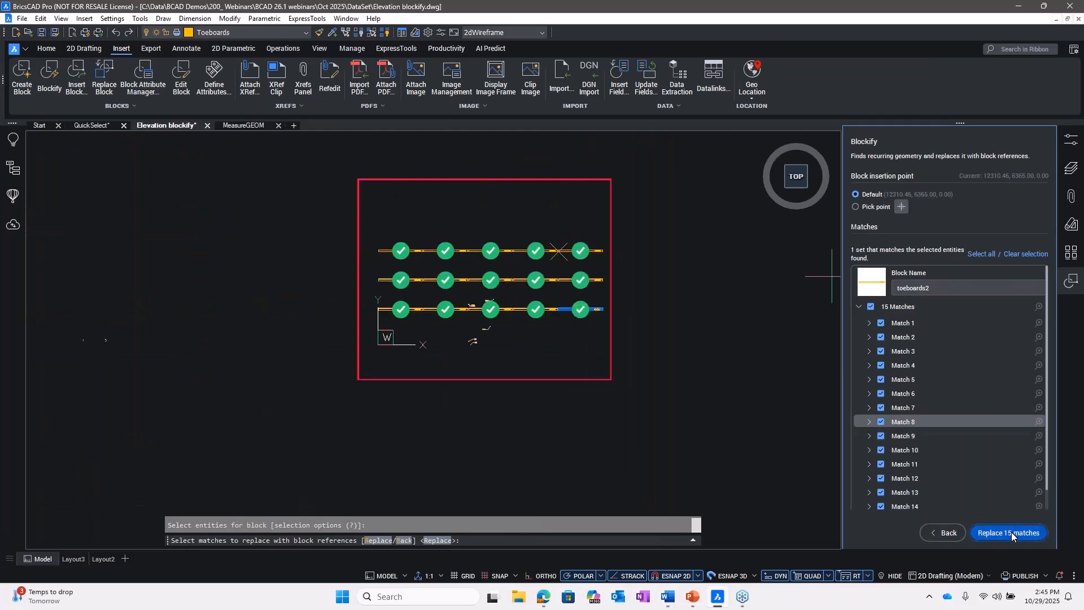
{"action": "scroll", "coordinate": [653, 252], "scroll_direction": "up", "scroll_amount": 5}
{"action": "left_click", "coordinate": [783, 168]}
{"action": "left_click", "coordinate": [725, 232]}
{"action": "mouse_move", "coordinate": [727, 219]}
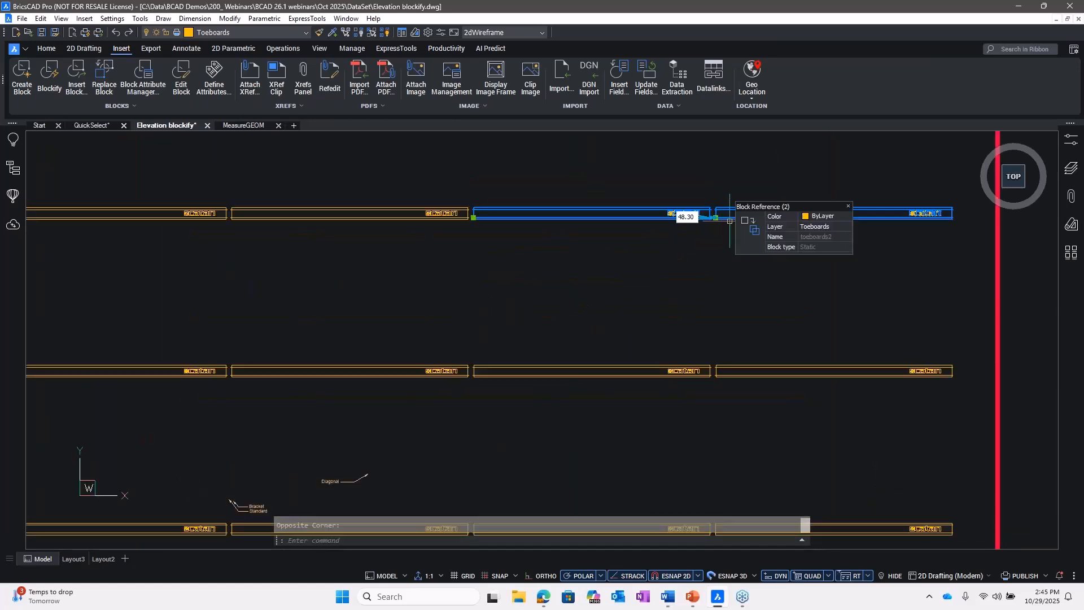
{"action": "key", "text": "Escape"}
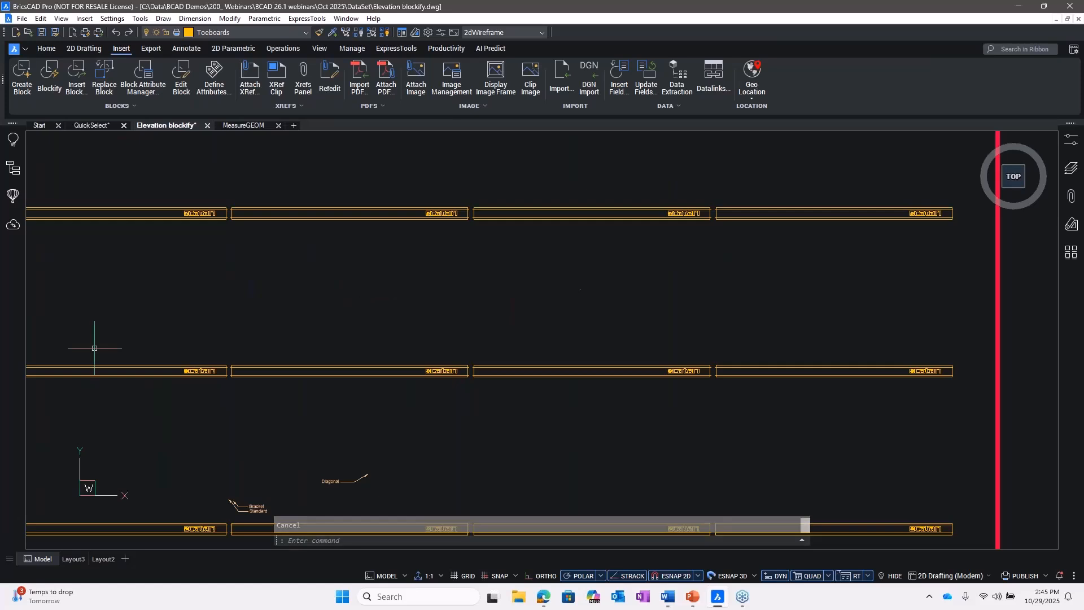
Step: Compare Blockify's Detect matches with selected entities mode with the background scan option in Create Block Definition, and cancel both
{"action": "key", "text": "alt+Tab"}
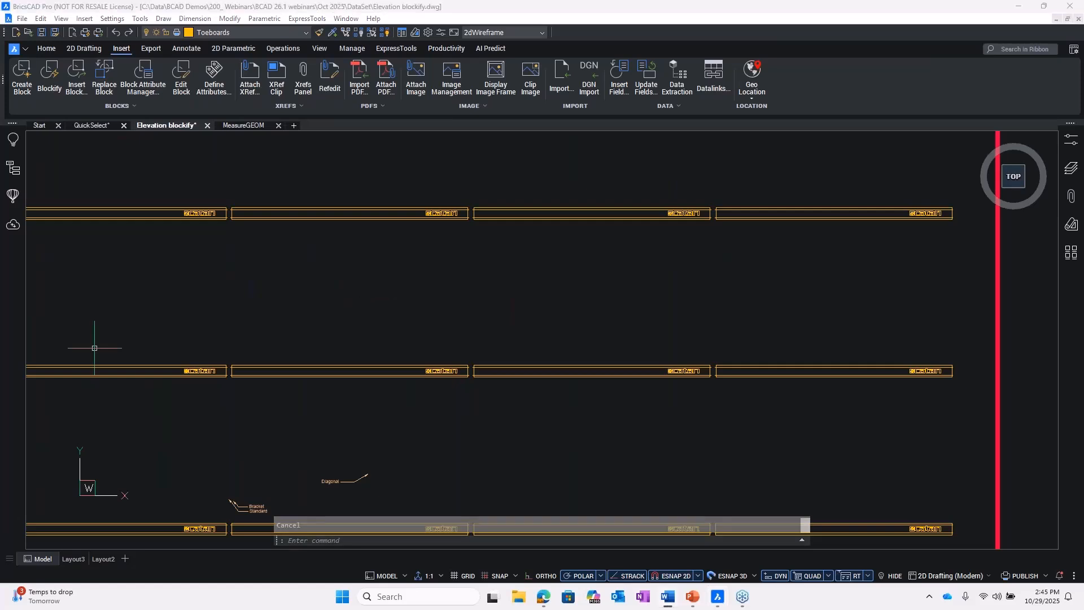
{"action": "left_click", "coordinate": [49, 77]}
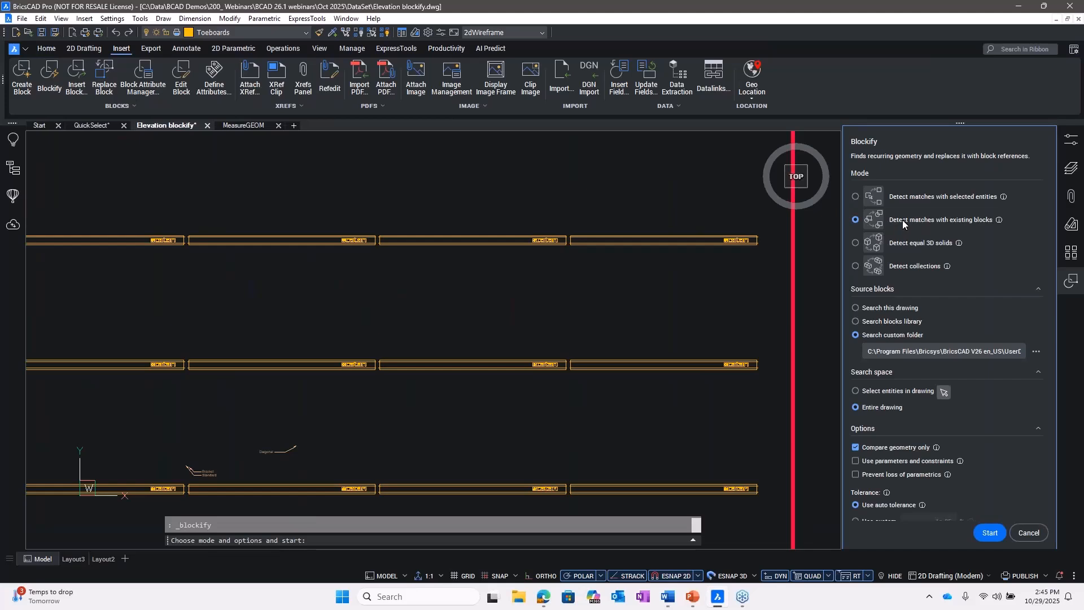
{"action": "left_click", "coordinate": [855, 198]}
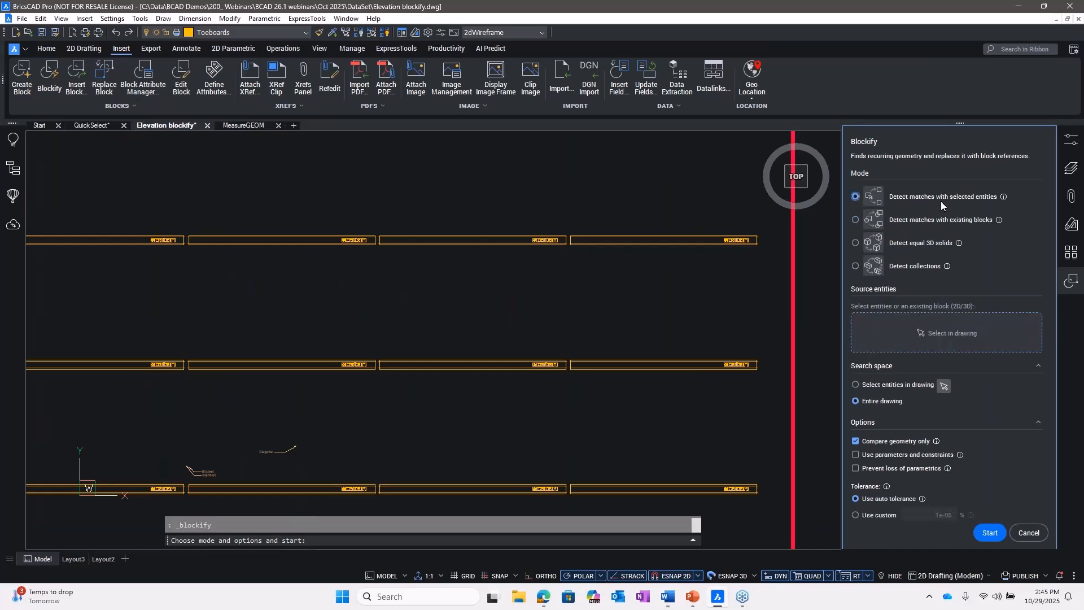
{"action": "left_click", "coordinate": [1041, 532]}
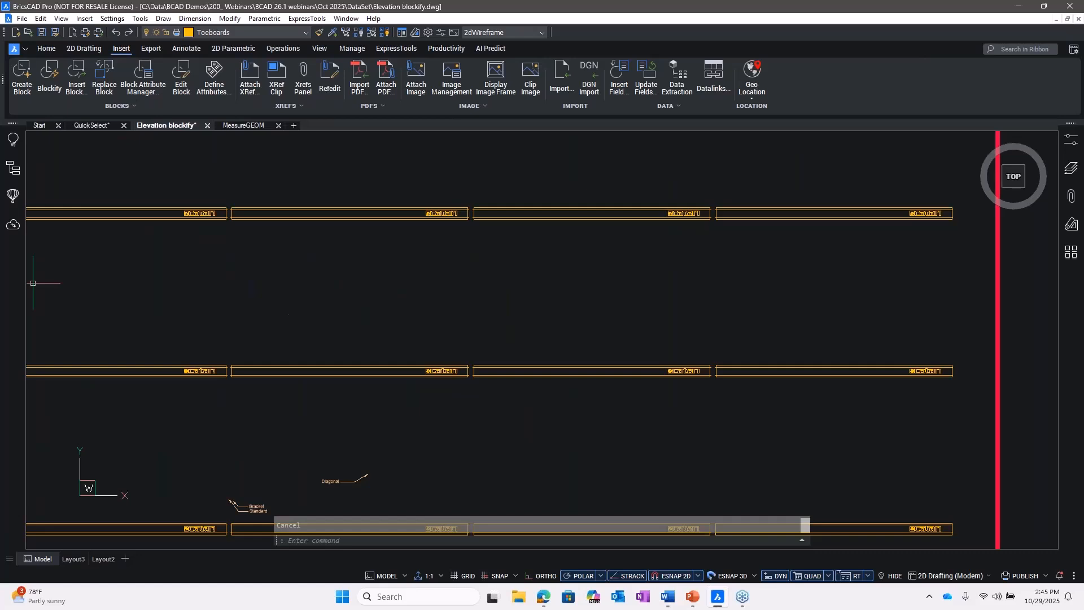
{"action": "left_click", "coordinate": [19, 90]}
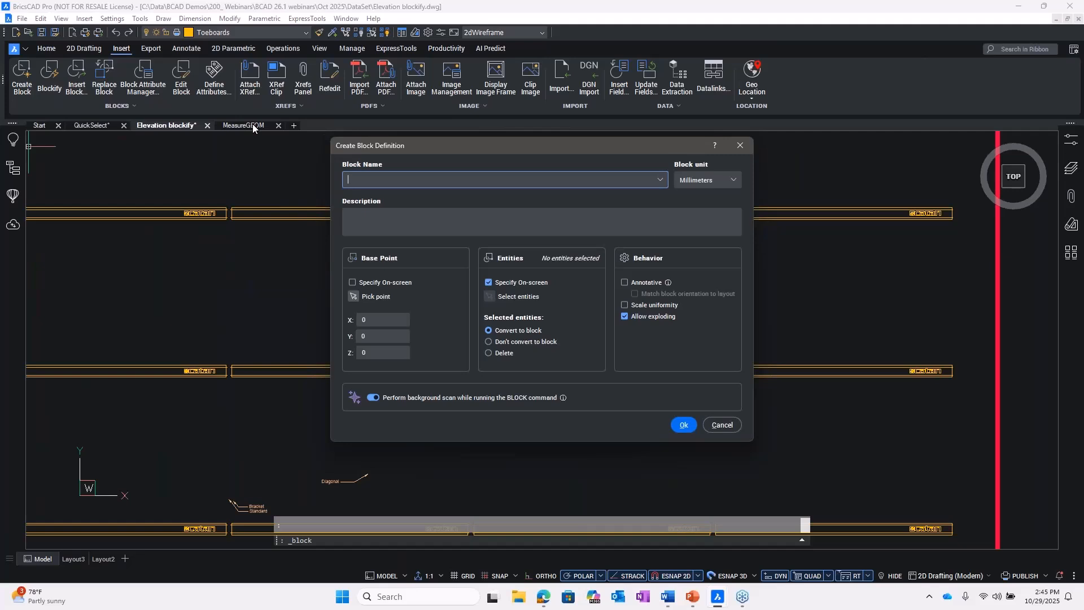
{"action": "left_click", "coordinate": [740, 145]}
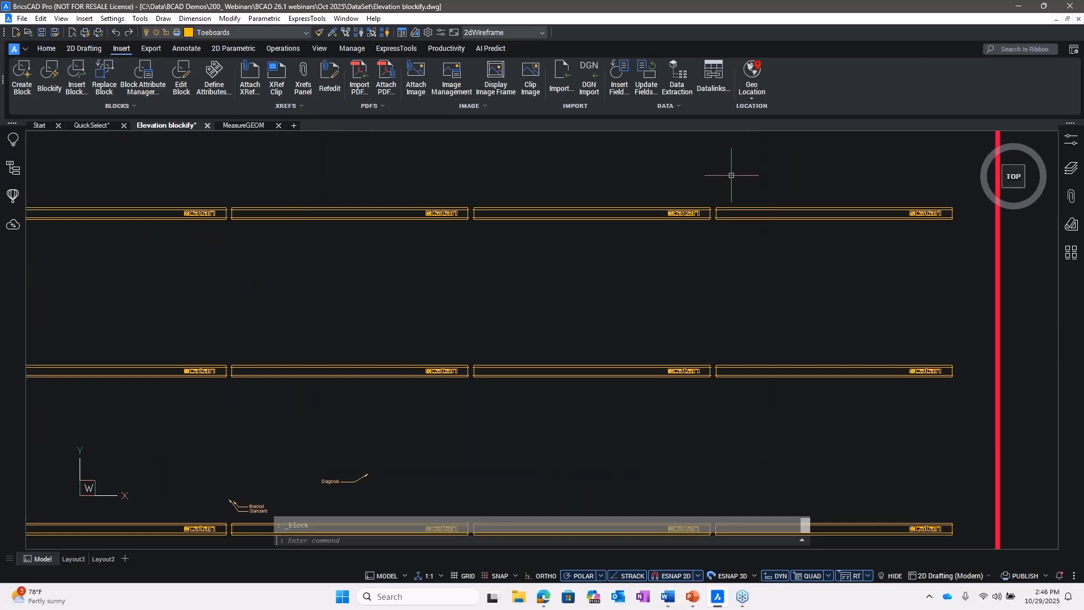
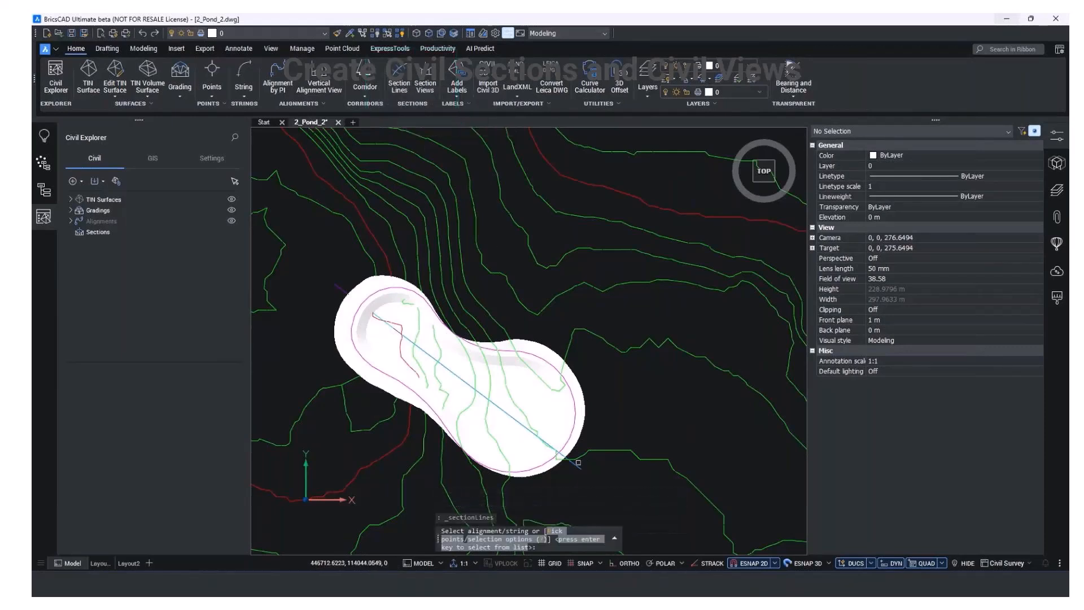
Step: Create a section line group named SG-Horizontal Alignment-1 for the alignment through the pond, with all surfaces as data sources
{"action": "left_click", "coordinate": [580, 467]}
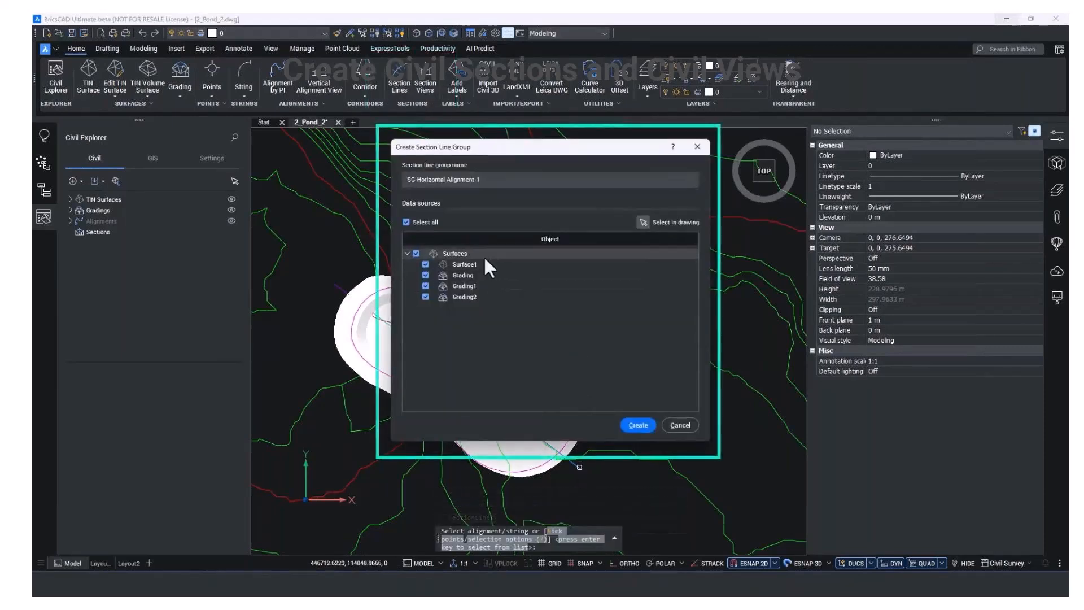
{"action": "left_click", "coordinate": [636, 423]}
Step: Put the section lines on the Sections layer and set their right and left widths to 44
{"action": "left_click", "coordinate": [627, 214]}
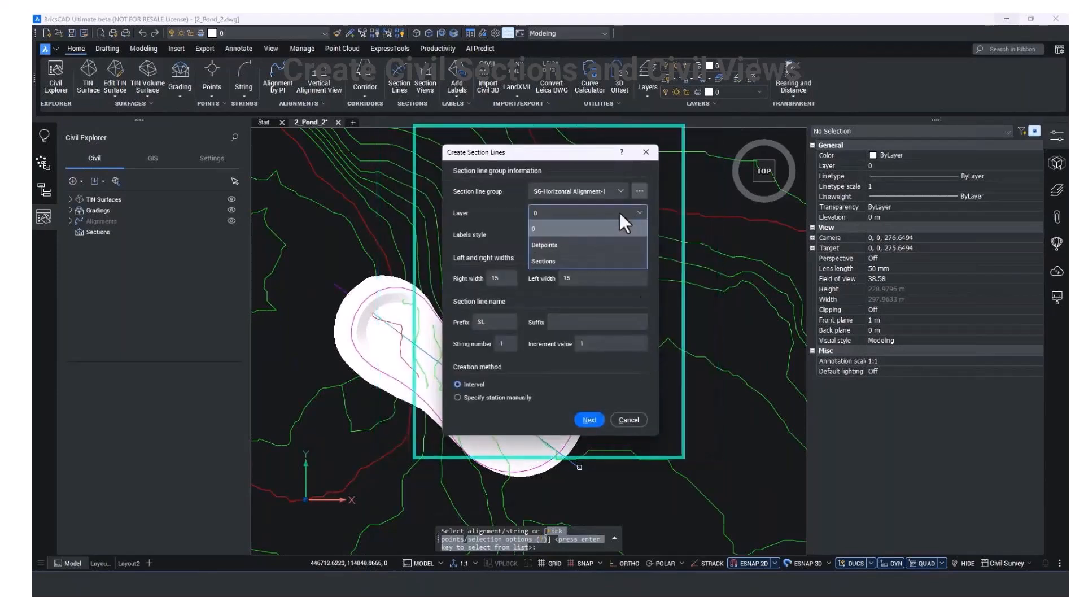
{"action": "left_click", "coordinate": [574, 264]}
{"action": "left_click", "coordinate": [498, 278]}
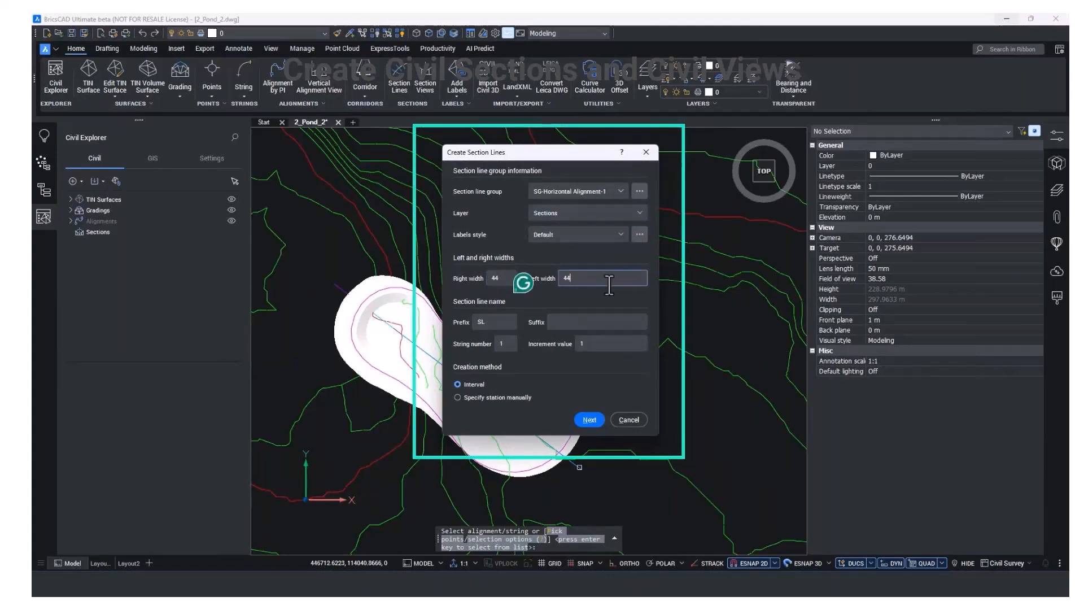
Step: Create the section lines along the alignment between picked stations 0+012.16 and 0+147.11, keeping the 20 increments
{"action": "left_click", "coordinate": [588, 419]}
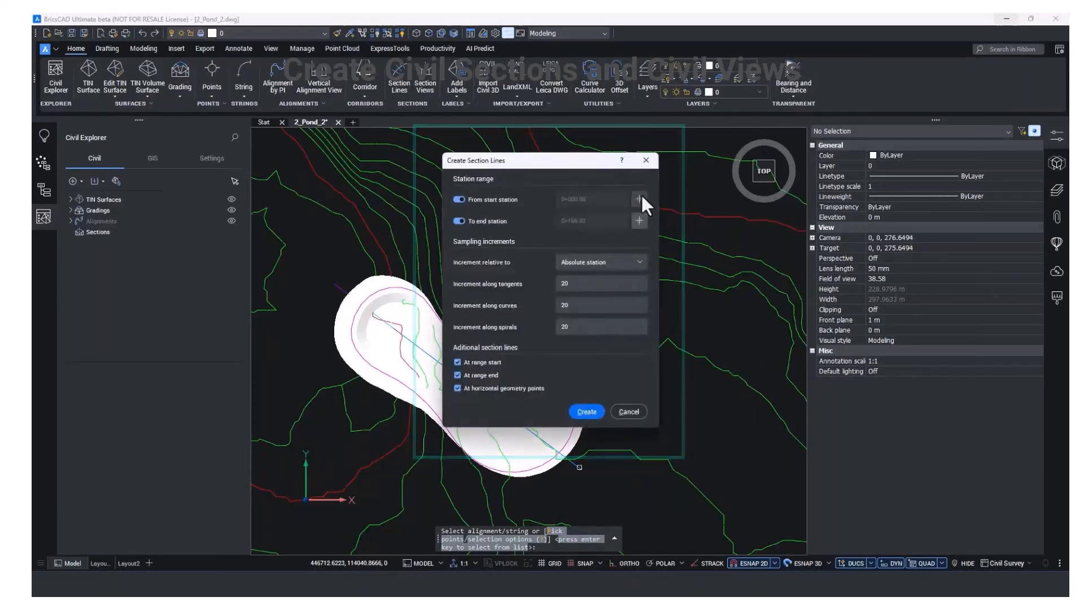
{"action": "left_click", "coordinate": [639, 199]}
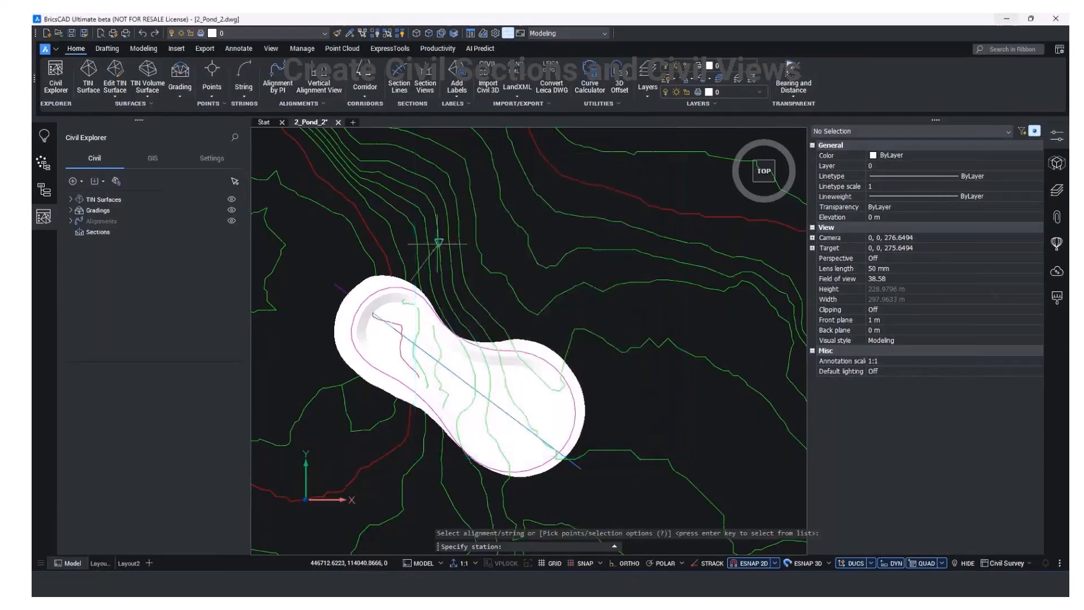
{"action": "left_click", "coordinate": [422, 216]}
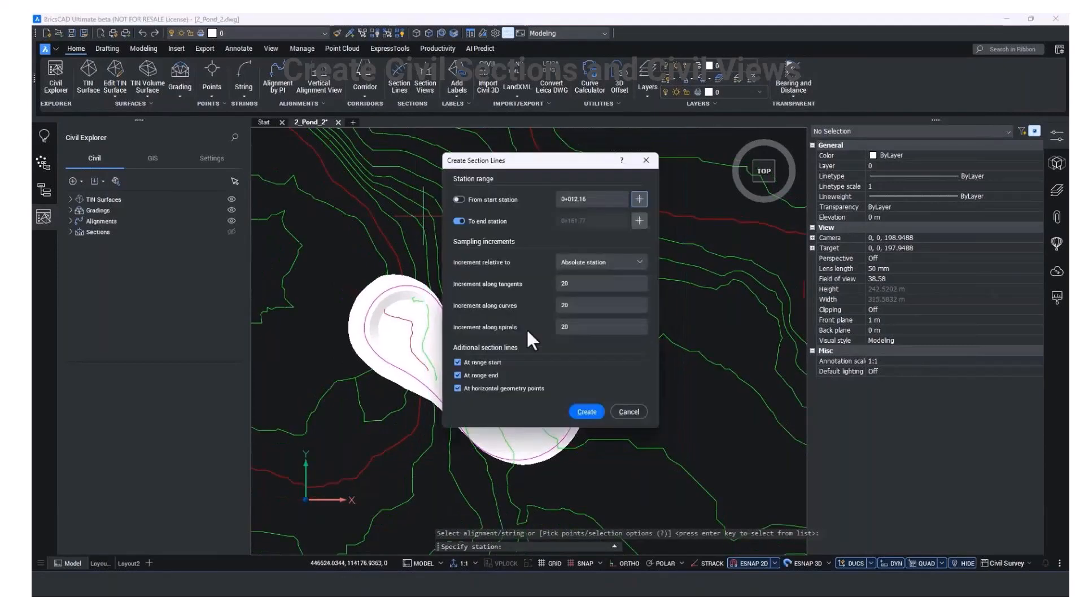
{"action": "left_click", "coordinate": [639, 221]}
{"action": "left_click", "coordinate": [624, 341]}
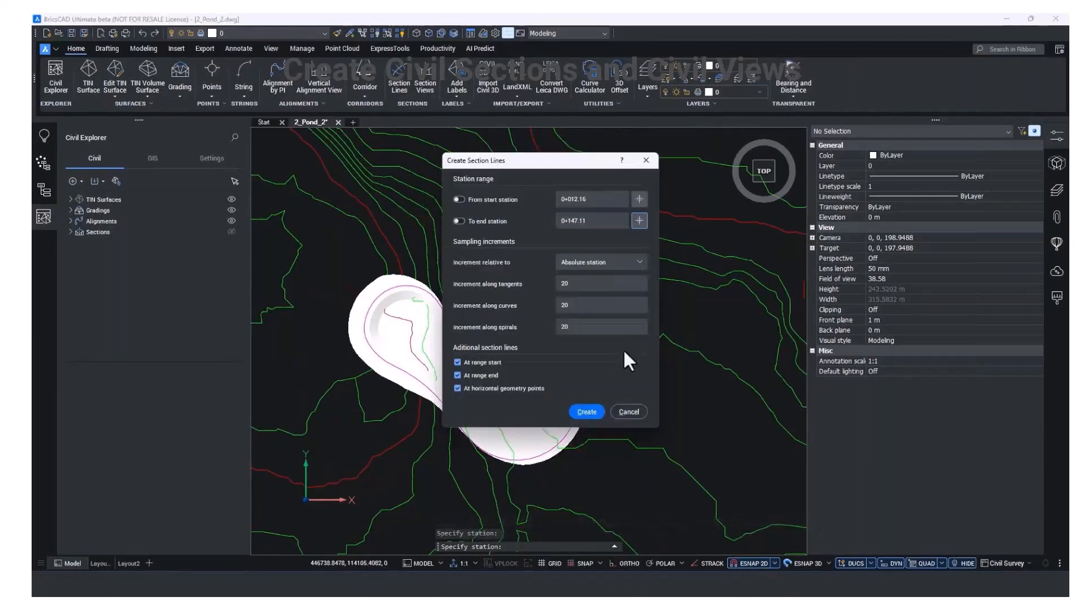
{"action": "left_click", "coordinate": [590, 411]}
{"action": "scroll", "coordinate": [497, 372], "scroll_direction": "up", "scroll_amount": 1}
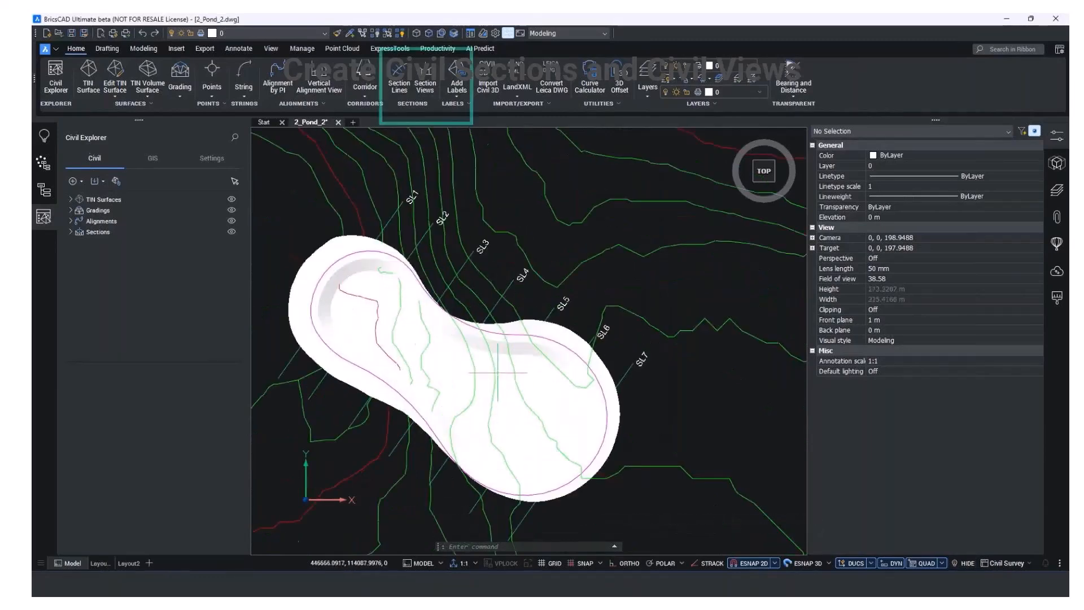
Step: Start section views for the Horizontal Alignment's section line group and set the gap between rows to 44
{"action": "left_click", "coordinate": [426, 84]}
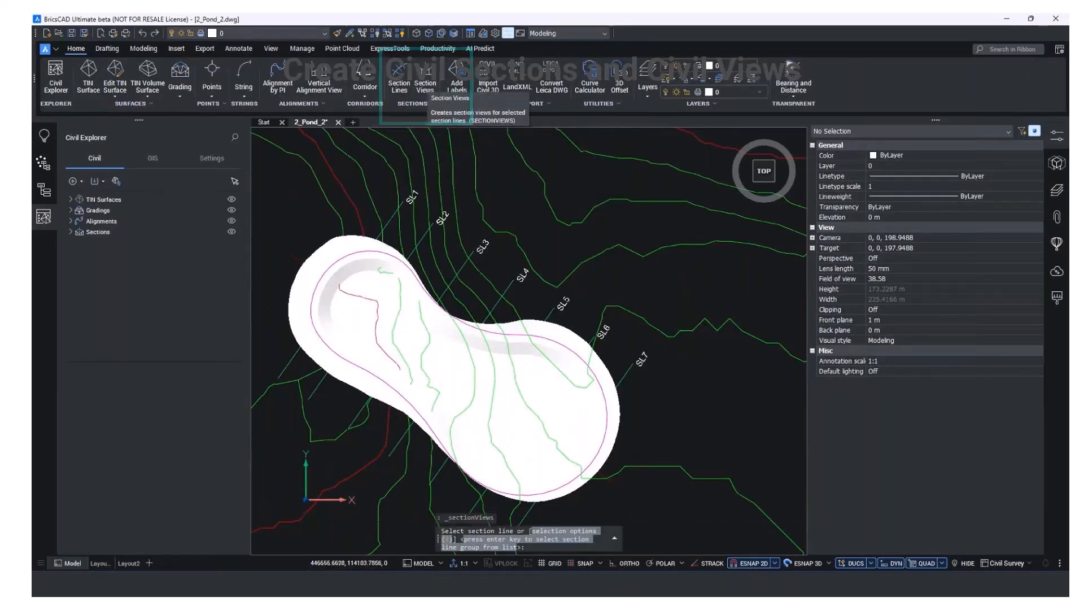
{"action": "key", "text": "Return"}
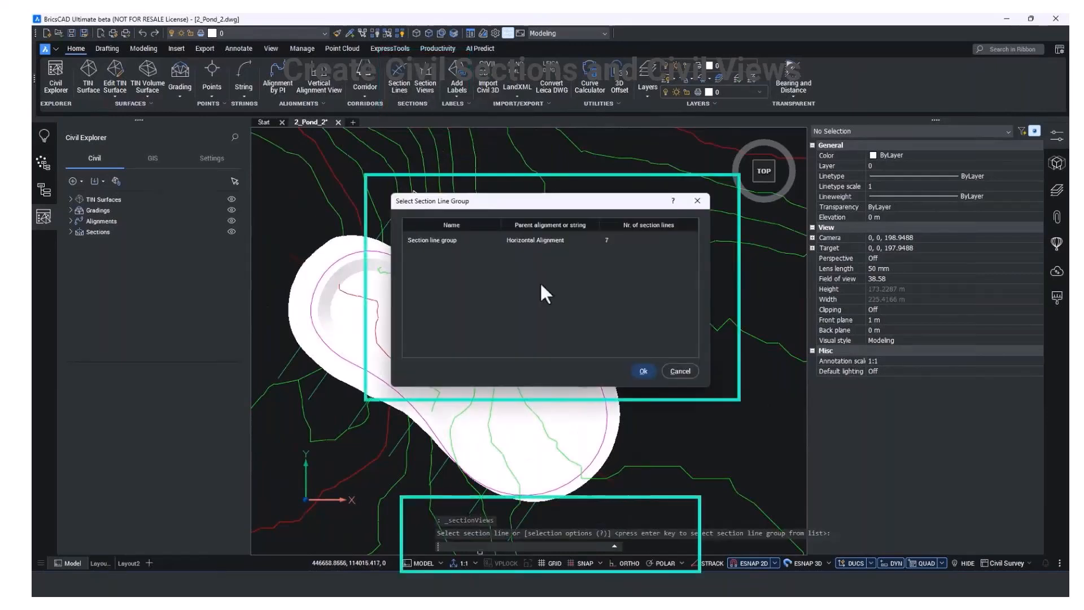
{"action": "left_click", "coordinate": [609, 240]}
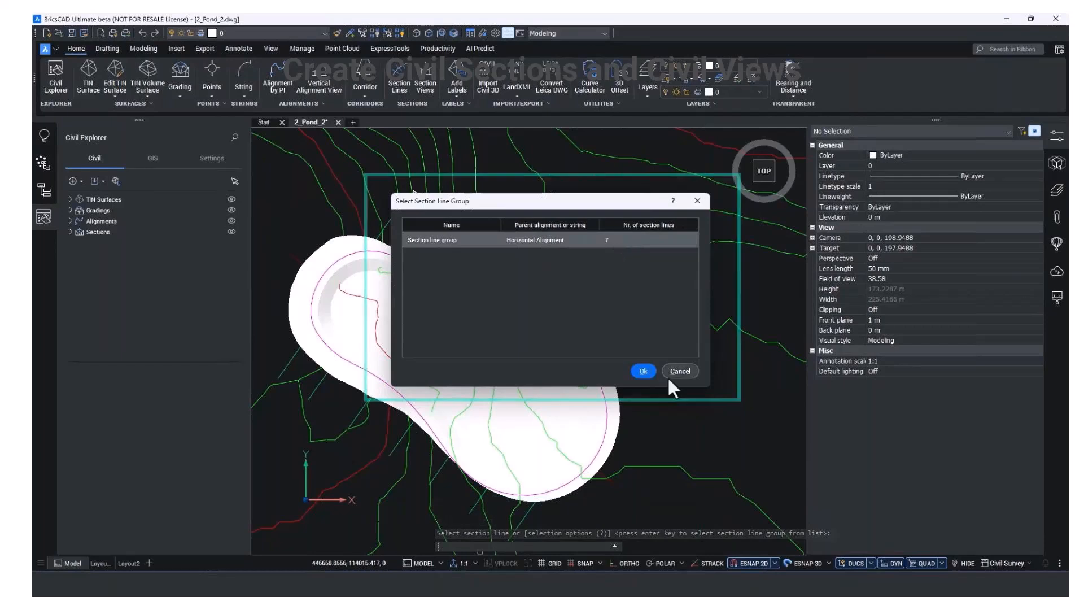
{"action": "left_click", "coordinate": [643, 371]}
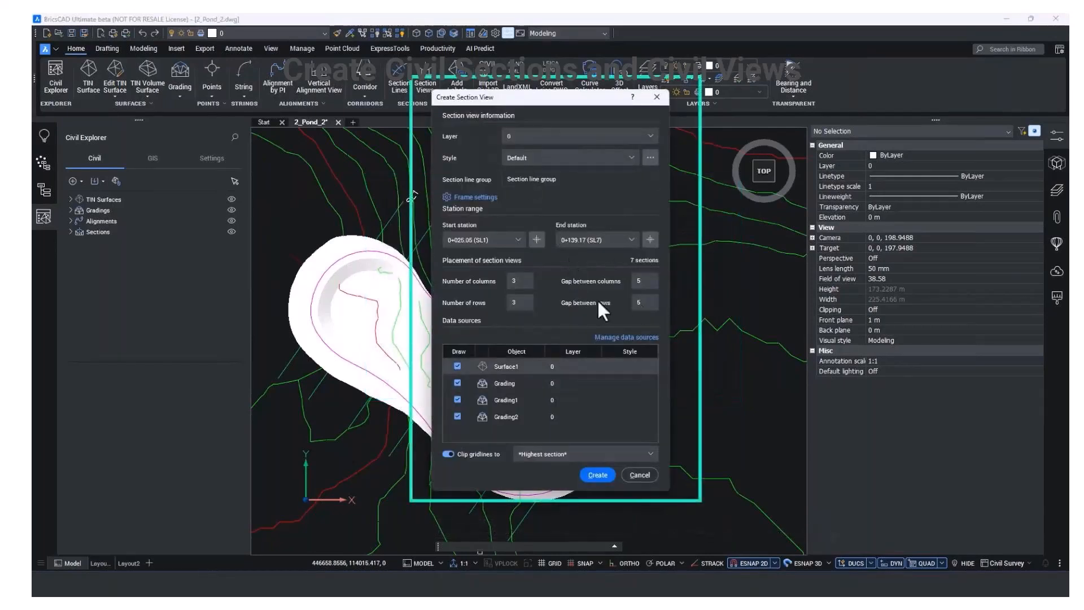
{"action": "type", "text": "44"}
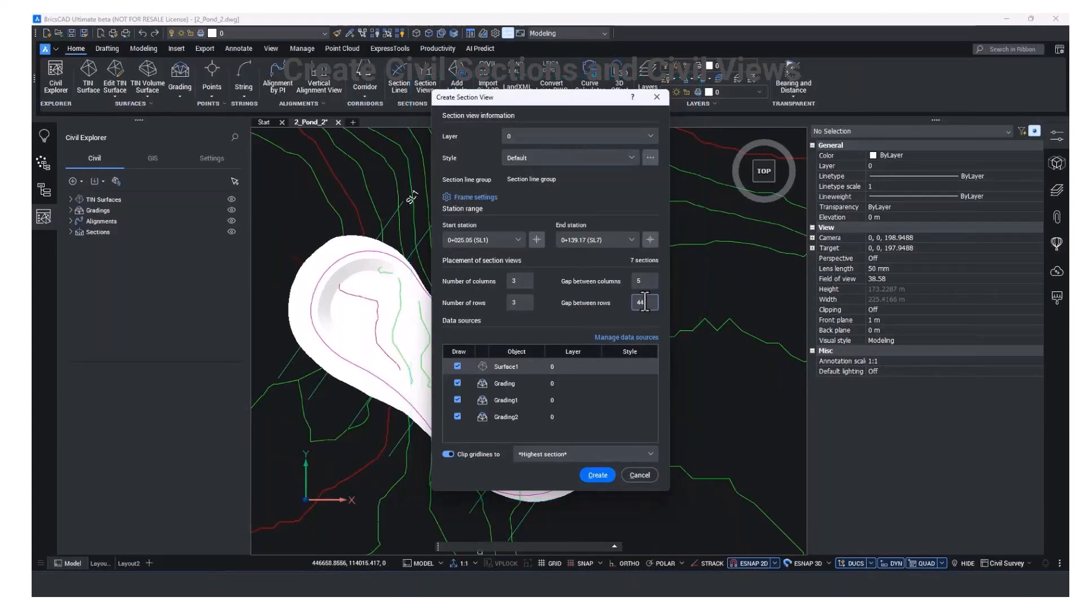
Step: Keep all data sources of the section line group and place the section views in the empty area beside the contours
{"action": "left_click", "coordinate": [609, 336]}
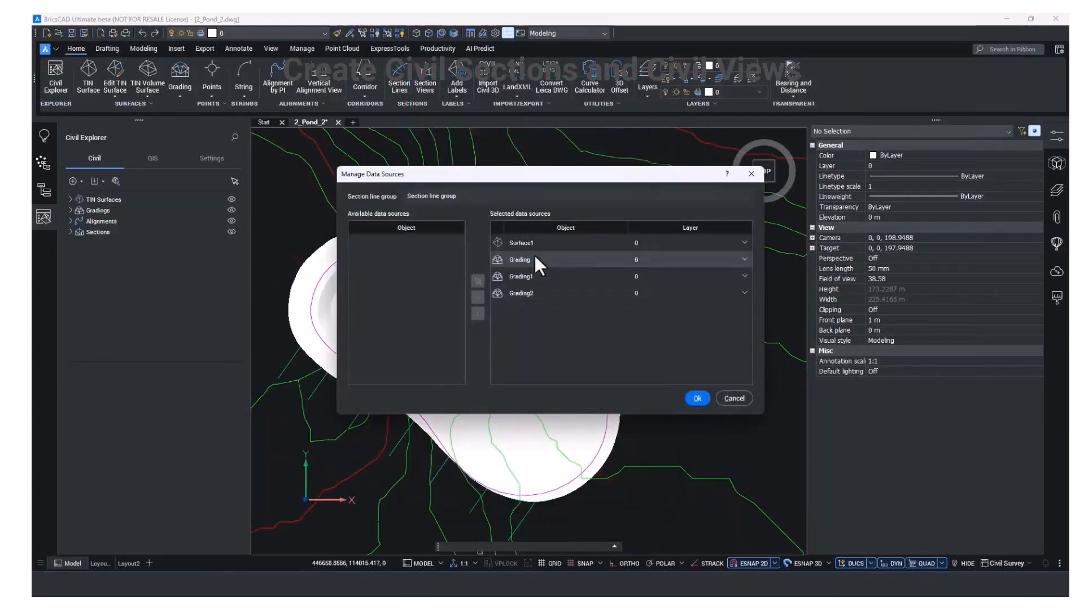
{"action": "left_click", "coordinate": [697, 398]}
{"action": "left_click", "coordinate": [595, 475]}
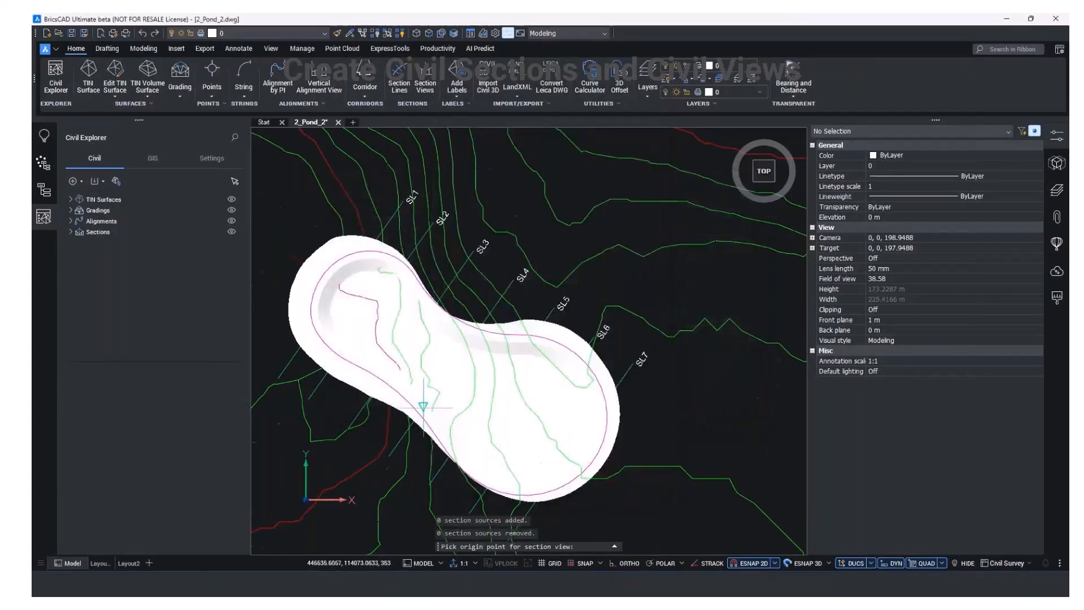
{"action": "middle_click_drag", "start_coordinate": [724, 341], "coordinate": [628, 341]}
{"action": "left_click", "coordinate": [596, 301]}
{"action": "scroll", "coordinate": [718, 328], "scroll_direction": "up", "scroll_amount": 5}
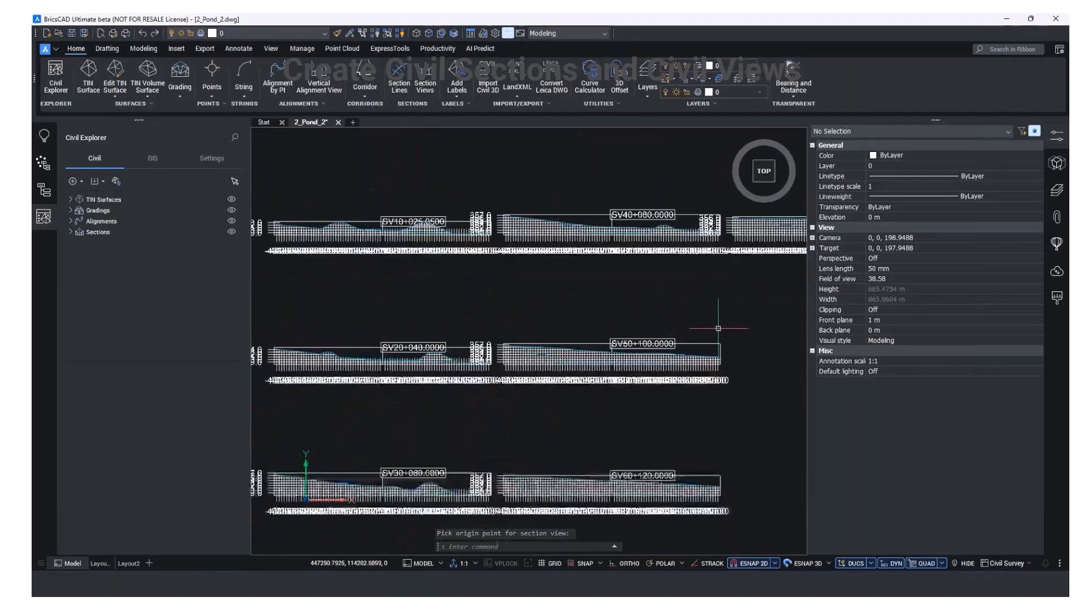
{"action": "scroll", "coordinate": [678, 310], "scroll_direction": "down", "scroll_amount": 5}
{"action": "middle_click_drag", "start_coordinate": [588, 300], "coordinate": [496, 295]}
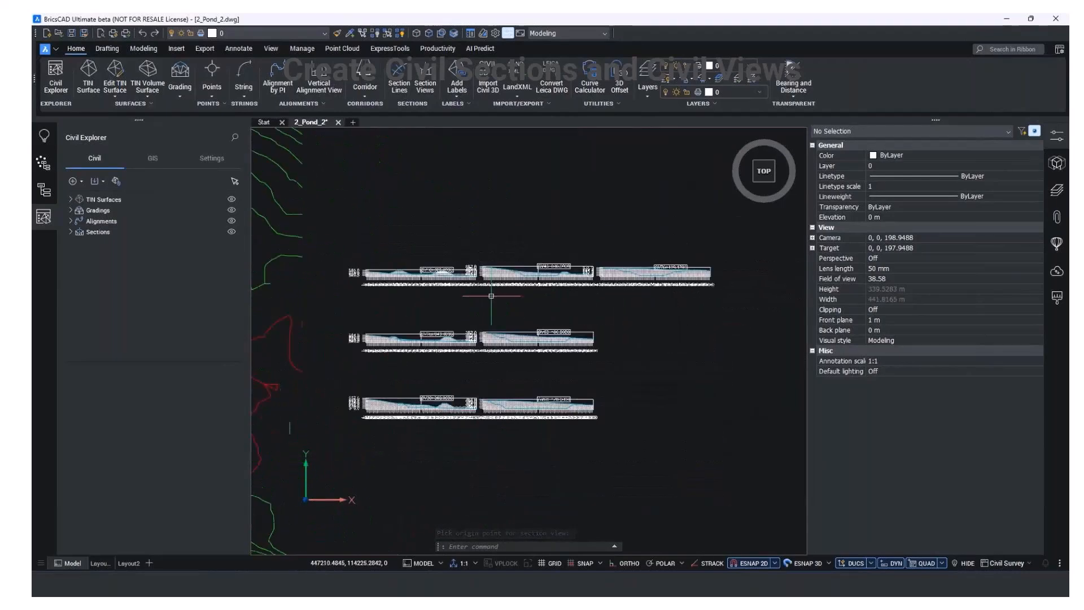
Step: Set the annotation scale to 10:1 and inspect the first section view's labels
{"action": "left_click", "coordinate": [474, 563]}
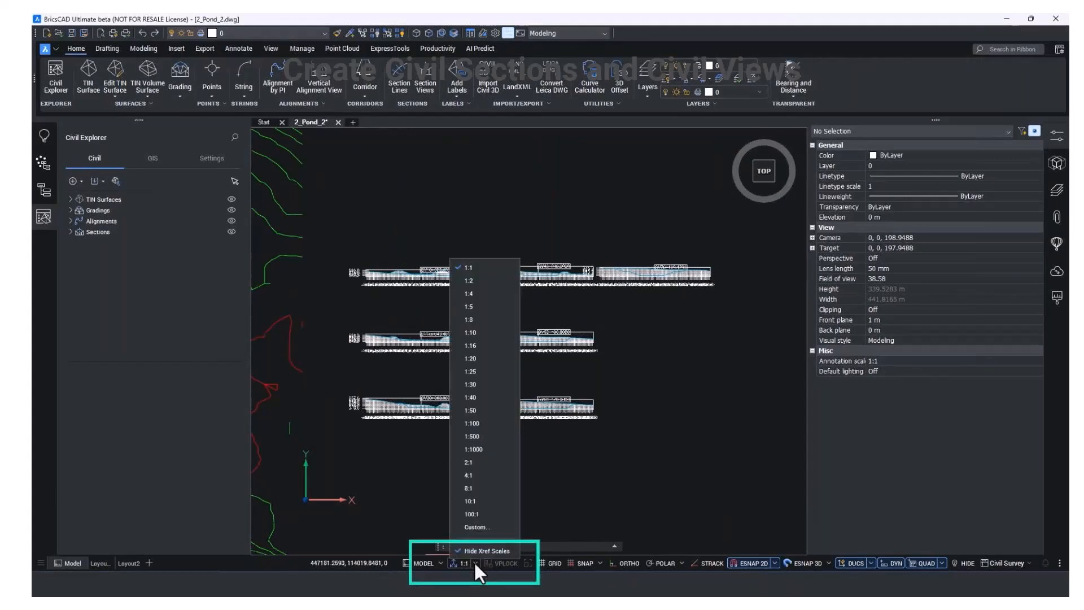
{"action": "left_click", "coordinate": [479, 497]}
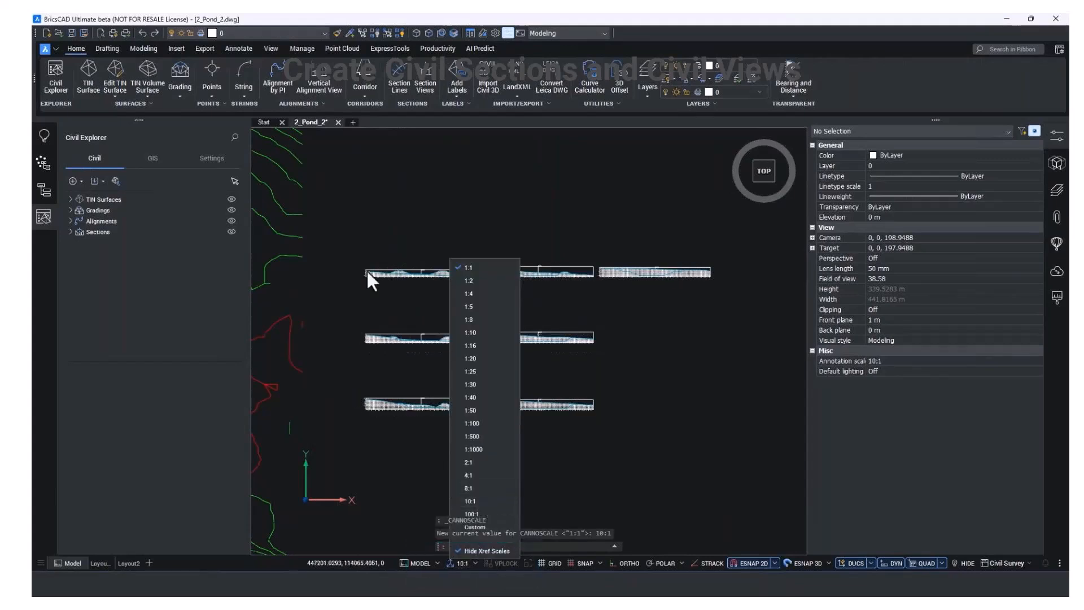
{"action": "left_click", "coordinate": [366, 267]}
{"action": "left_click", "coordinate": [382, 294]}
{"action": "scroll", "coordinate": [373, 282], "scroll_direction": "up", "scroll_amount": 5}
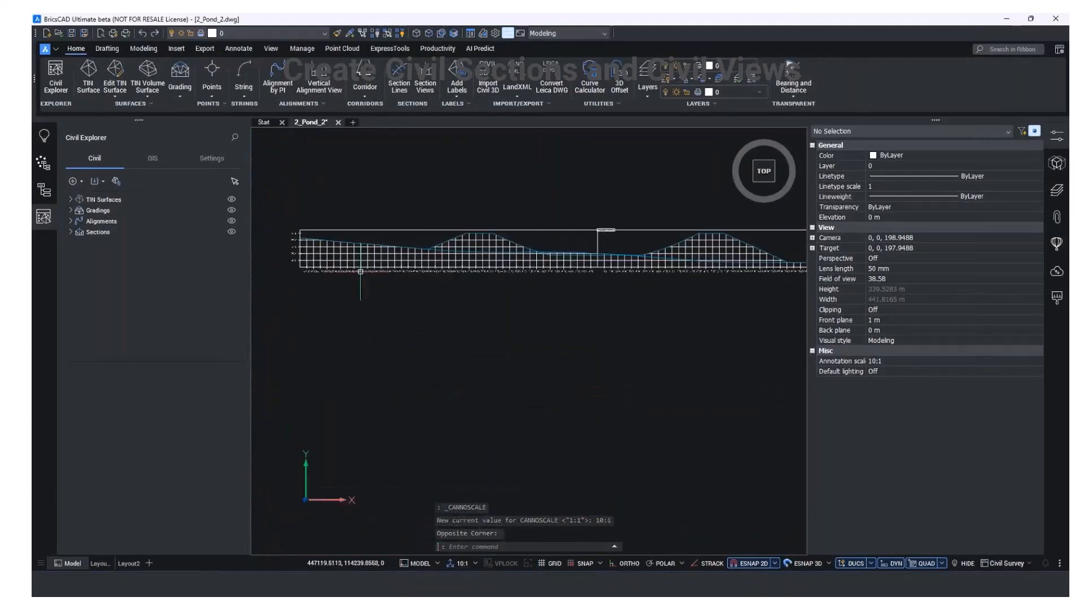
Step: Duplicate the Default section view style in the Civil Explorer settings and name the copy Section
{"action": "left_click", "coordinate": [212, 155]}
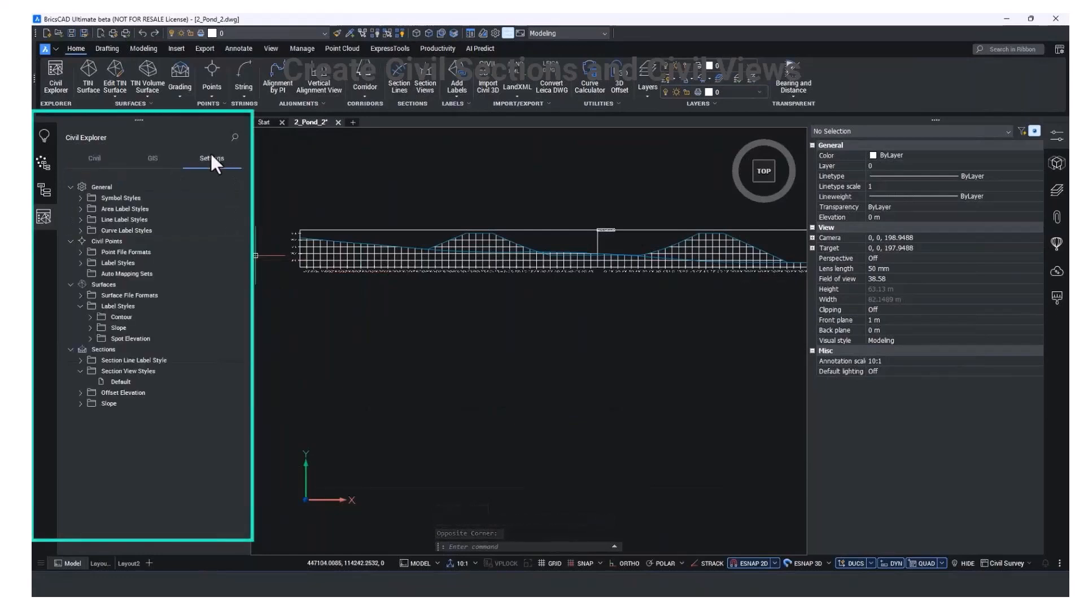
{"action": "right_click", "coordinate": [116, 383]}
{"action": "left_click", "coordinate": [125, 405]}
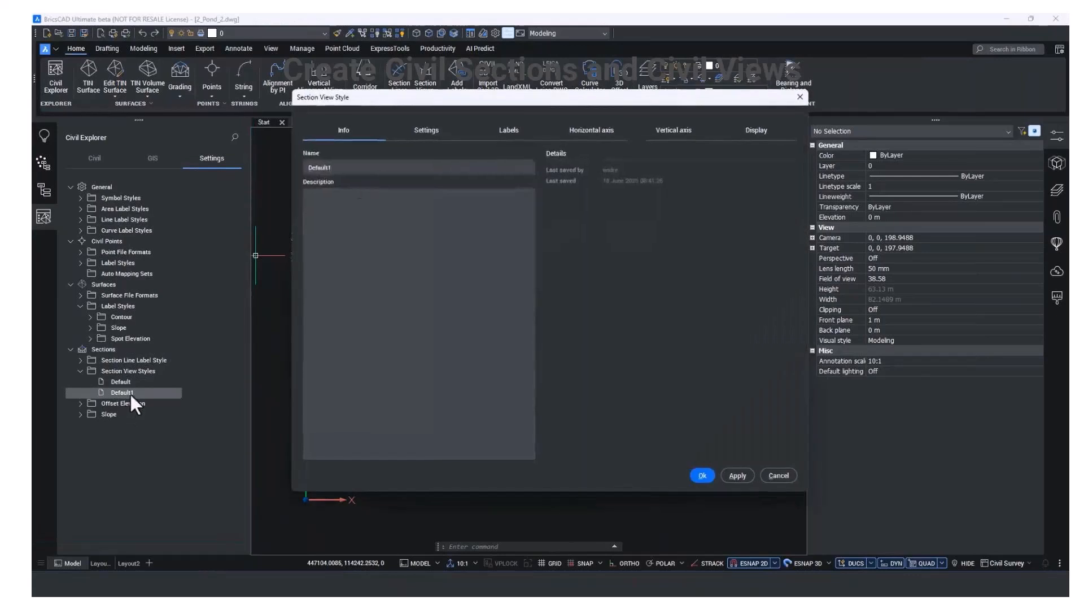
{"action": "double_click", "coordinate": [362, 169]}
{"action": "type", "text": "s"}
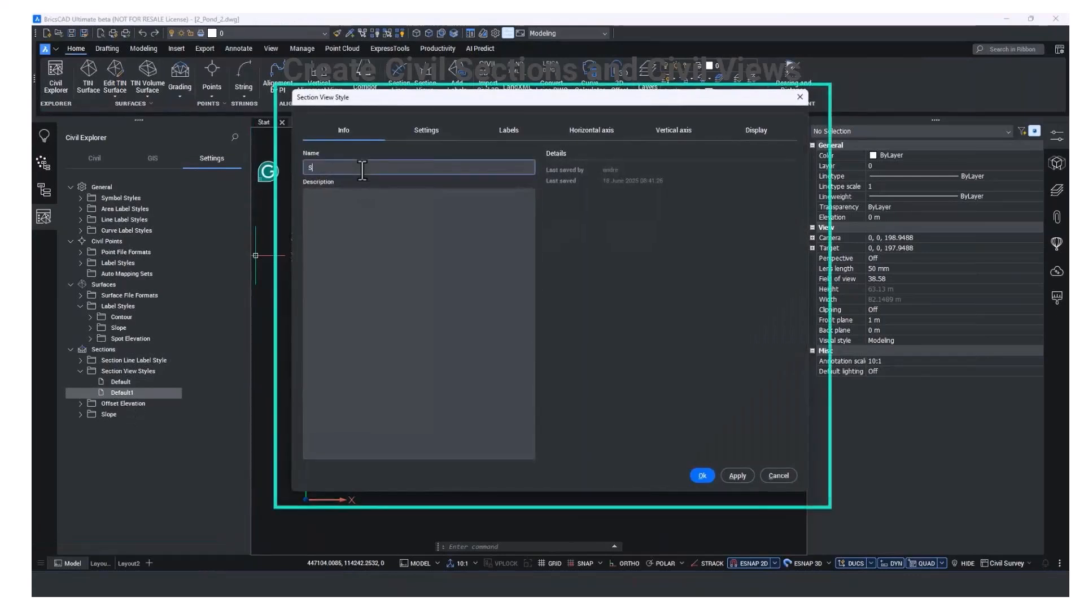
{"action": "type", "text": "ection"}
Step: Review the Section style's vertical exaggeration, label content with its available properties, and horizontal and vertical axis settings
{"action": "left_click", "coordinate": [420, 136]}
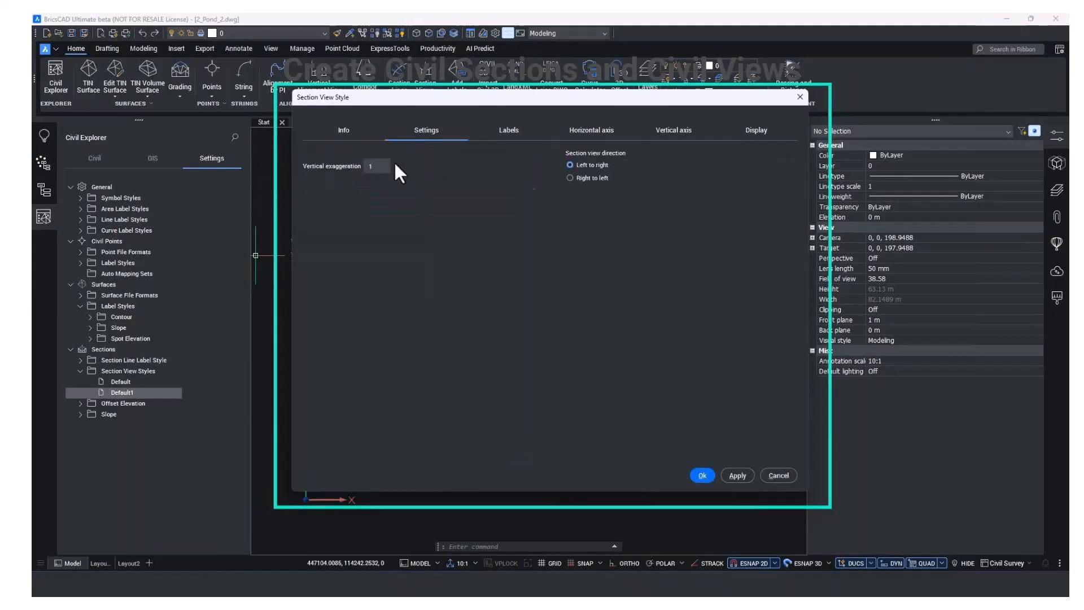
{"action": "left_click", "coordinate": [375, 166]}
{"action": "left_click", "coordinate": [505, 135]}
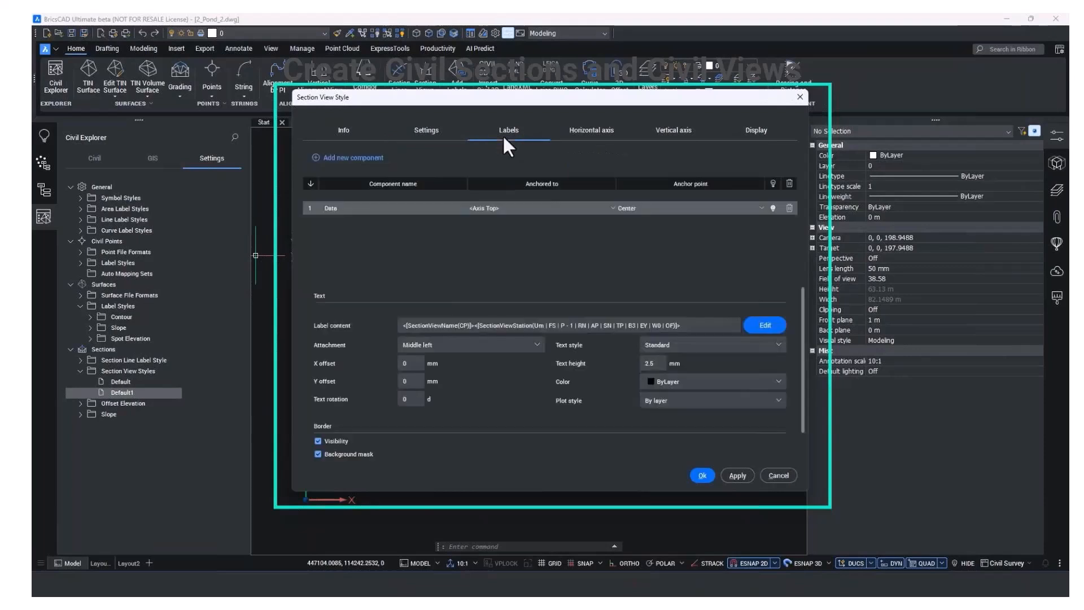
{"action": "left_click", "coordinate": [766, 325]}
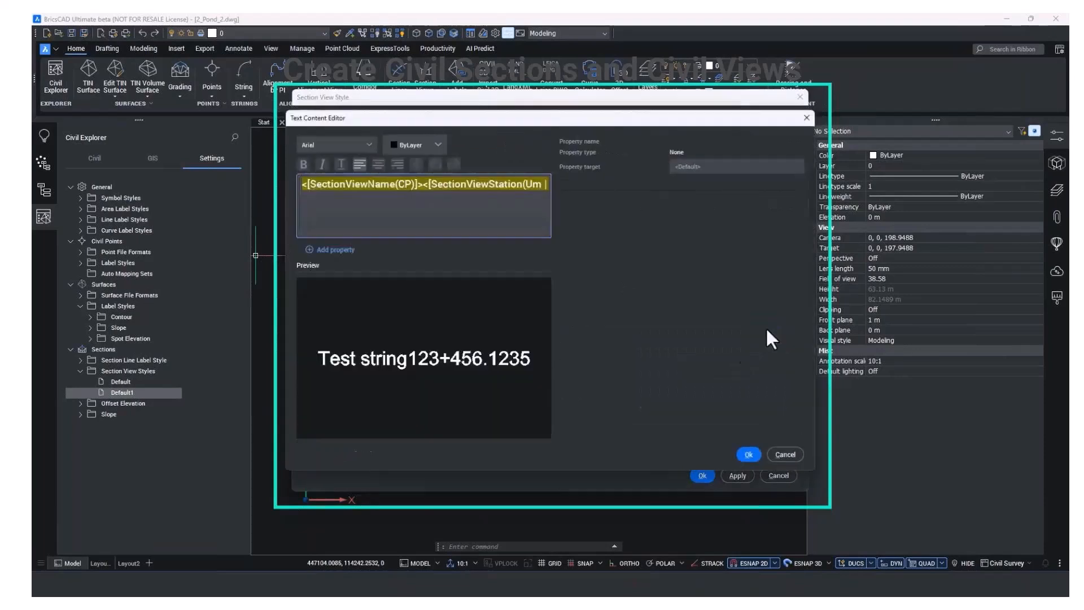
{"action": "left_click", "coordinate": [320, 253]}
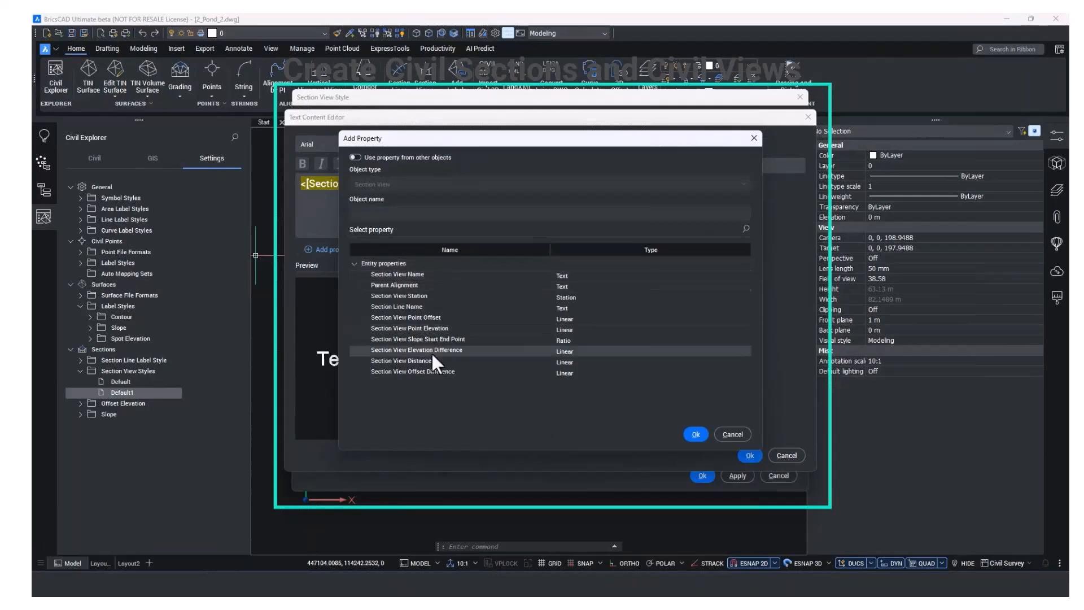
{"action": "left_click", "coordinate": [696, 434]}
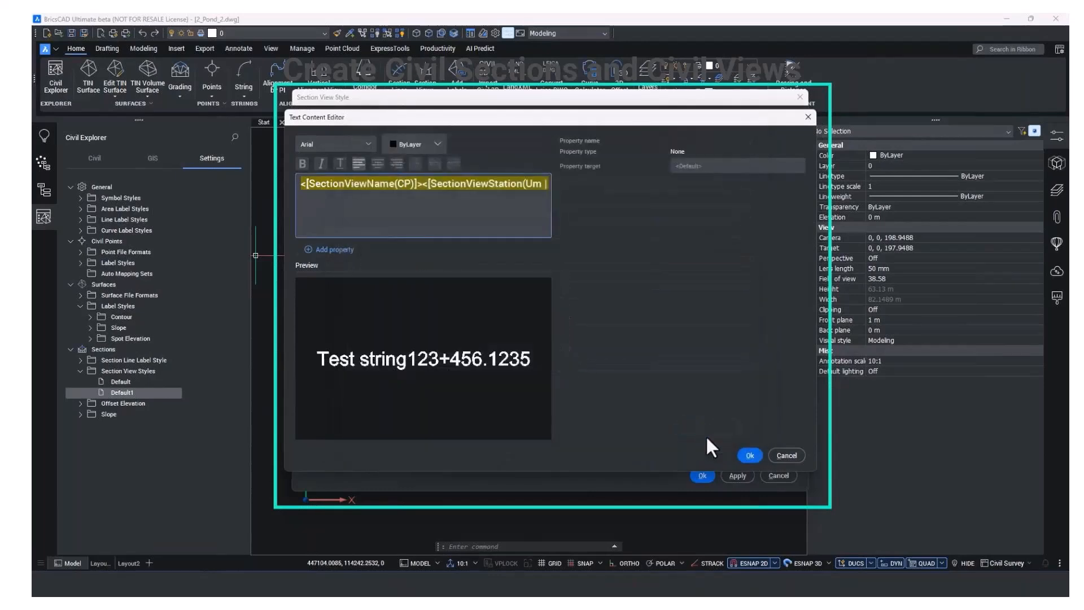
{"action": "left_click", "coordinate": [750, 455]}
{"action": "left_click", "coordinate": [595, 130]}
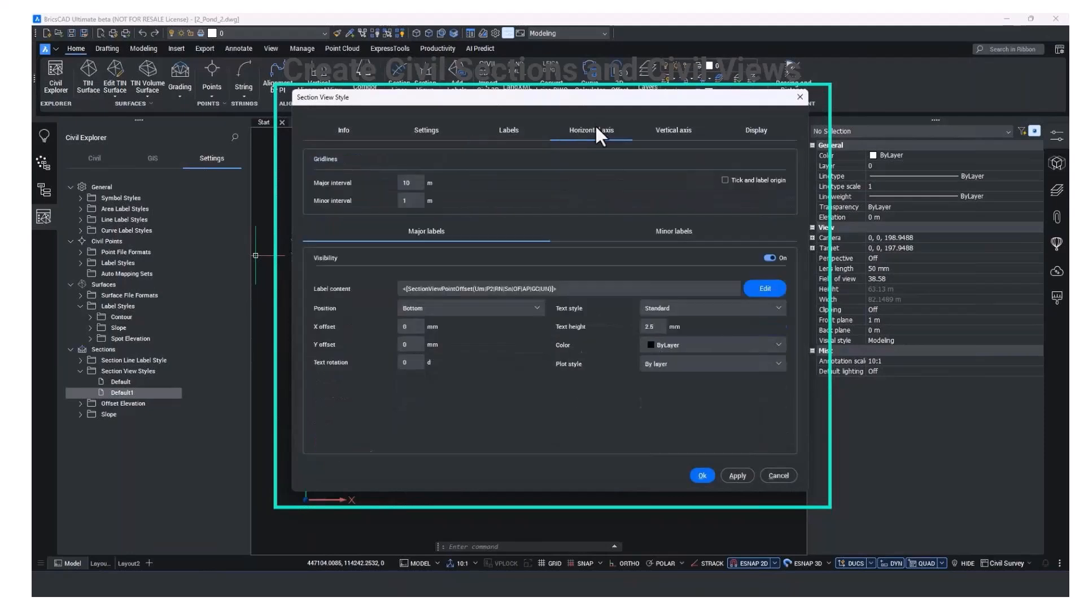
{"action": "left_click", "coordinate": [664, 133]}
Step: Hide the major and minor horizontal and vertical gridlines in the Section style, color the center axis yellow, and save the style
{"action": "left_click", "coordinate": [757, 131]}
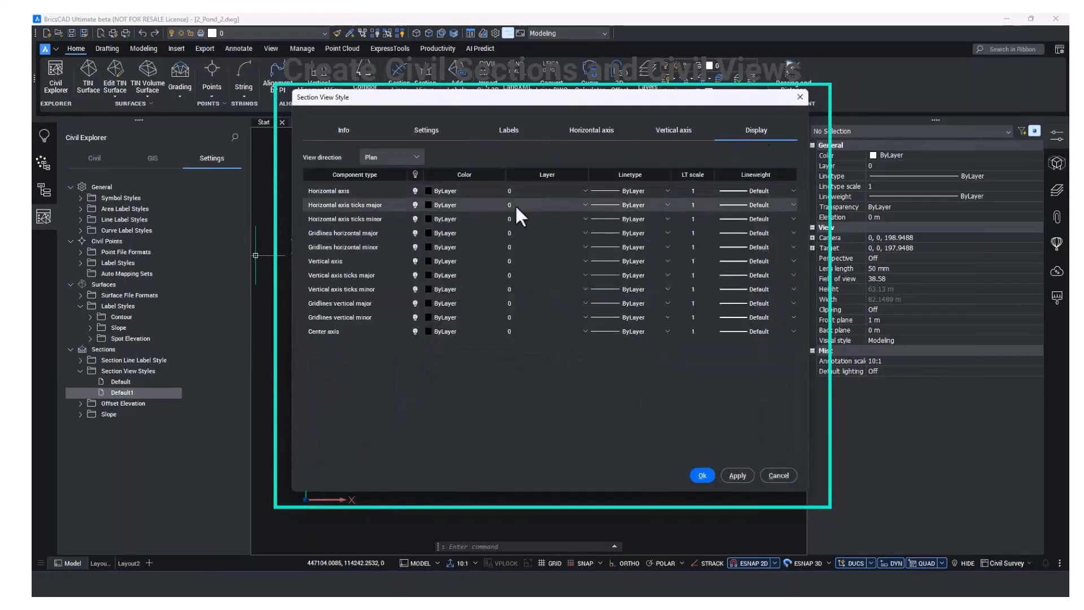
{"action": "left_click", "coordinate": [415, 233]}
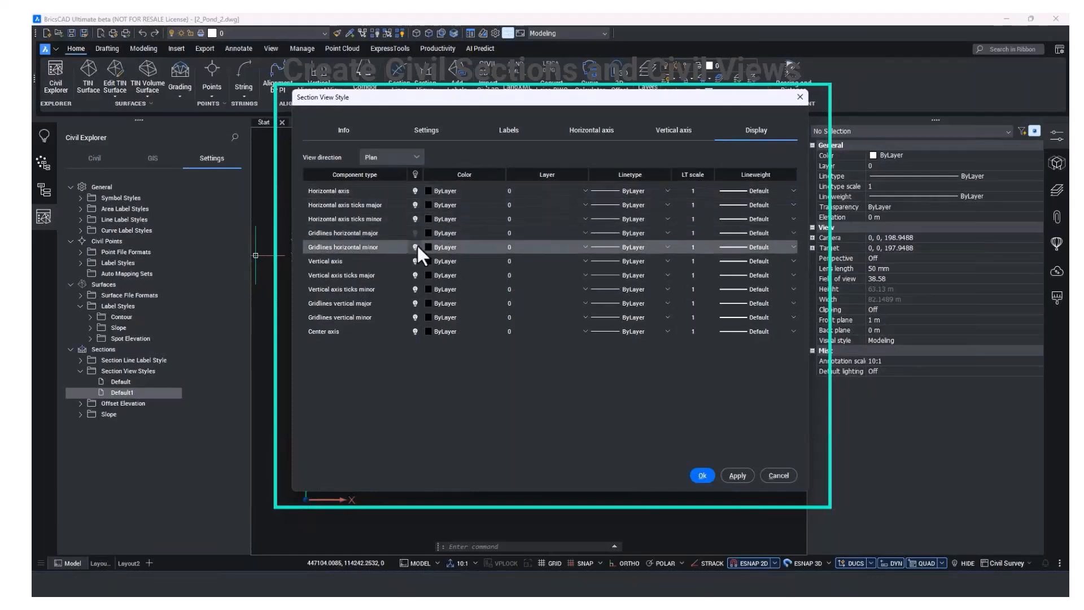
{"action": "left_click", "coordinate": [415, 247]}
{"action": "left_click", "coordinate": [415, 304]}
{"action": "left_click", "coordinate": [415, 317]}
{"action": "left_click", "coordinate": [429, 332]}
{"action": "left_click", "coordinate": [412, 347]}
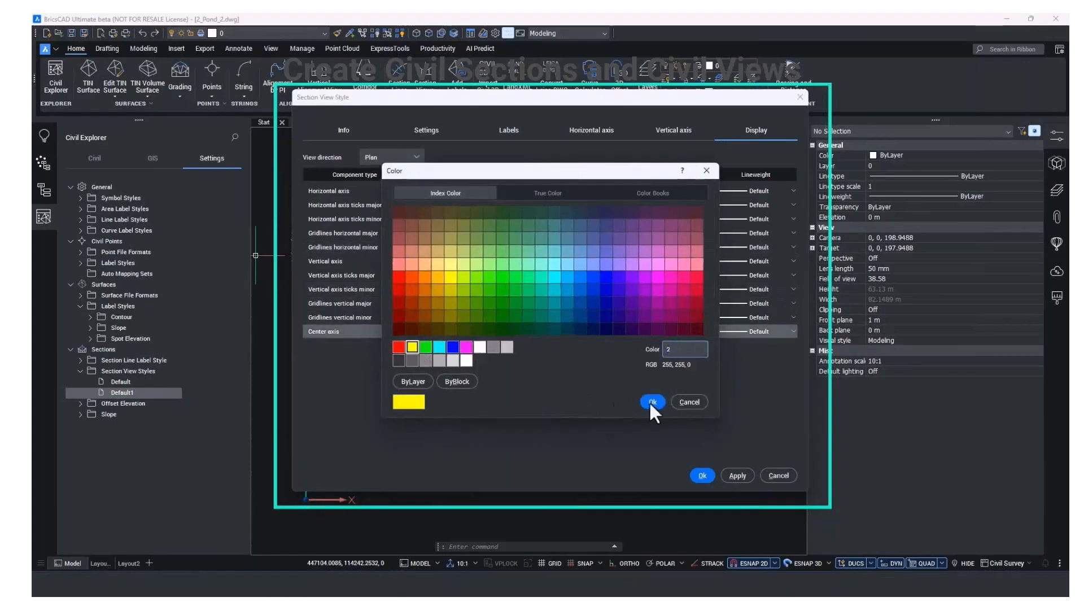
{"action": "left_click", "coordinate": [652, 400]}
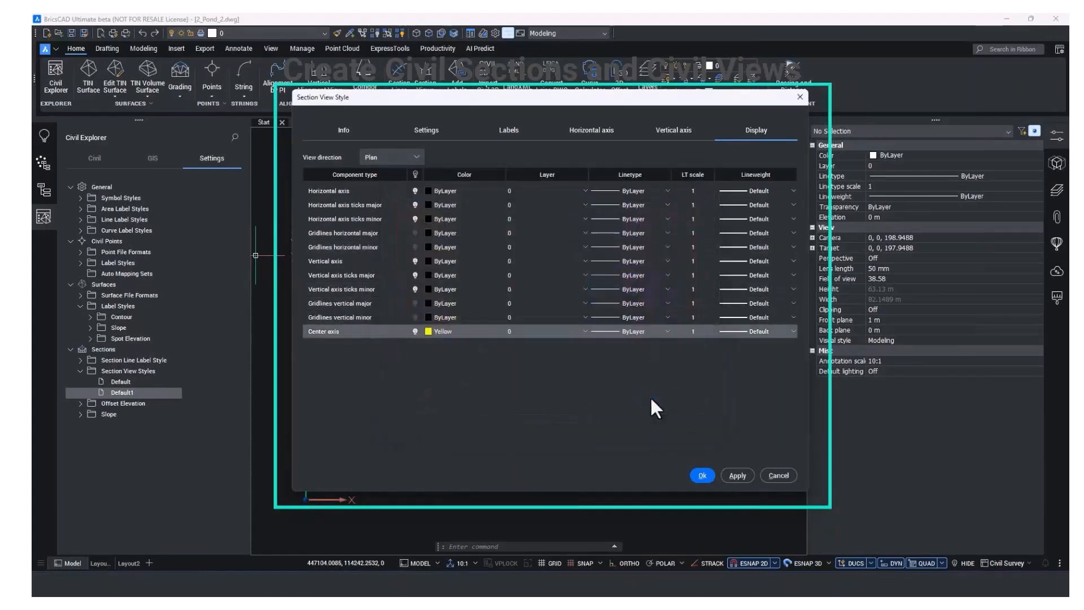
{"action": "left_click", "coordinate": [702, 475]}
Step: Select all section views similar to the lower one and assign them the Section view style
{"action": "scroll", "coordinate": [416, 343], "scroll_direction": "down", "scroll_amount": 2}
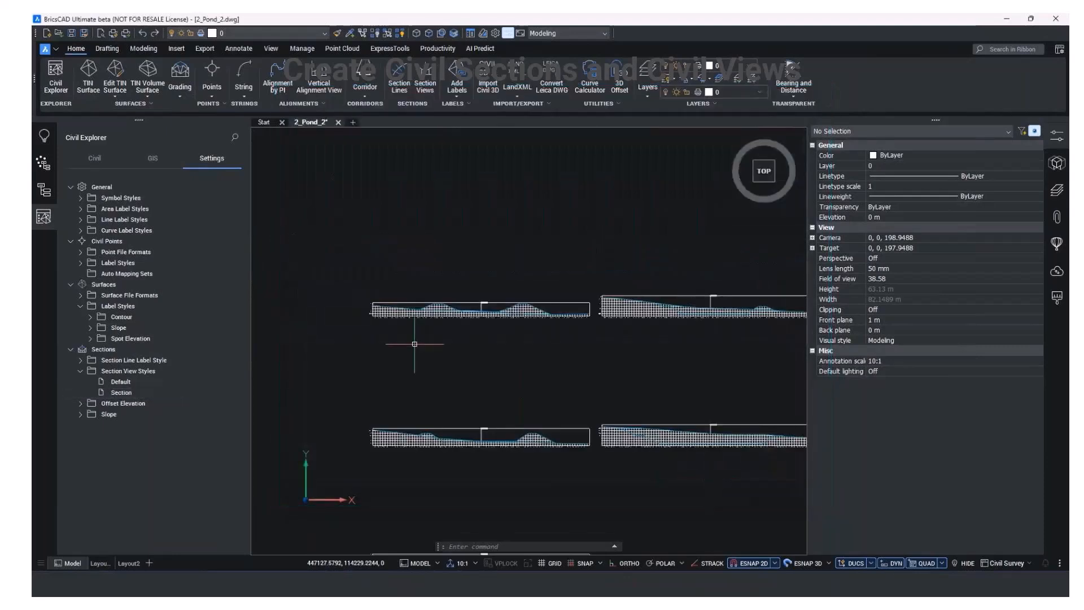
{"action": "scroll", "coordinate": [559, 361], "scroll_direction": "down", "scroll_amount": 2}
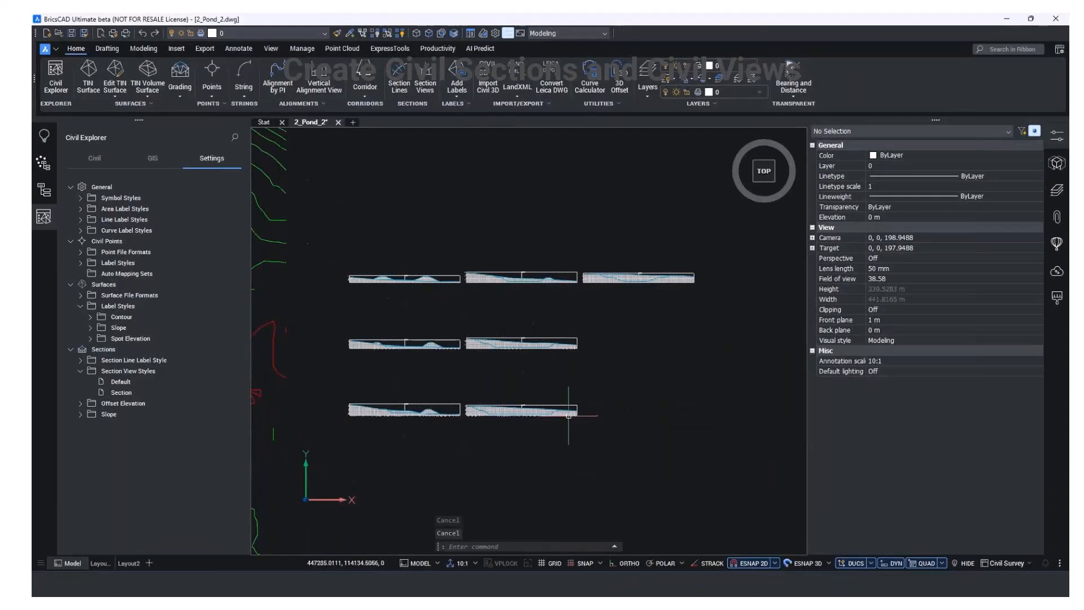
{"action": "left_click", "coordinate": [568, 415]}
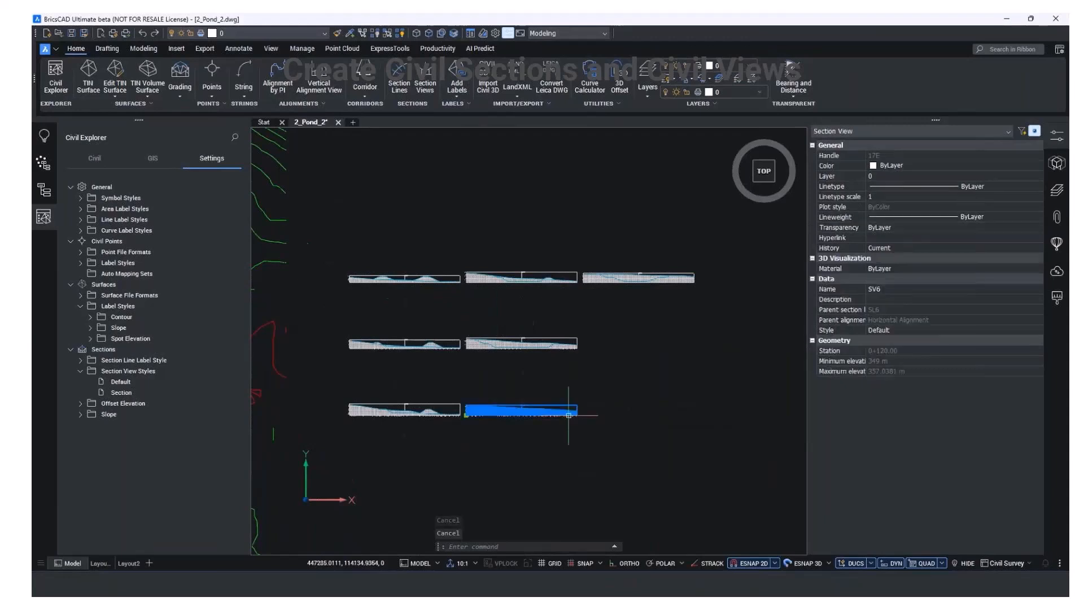
{"action": "left_click", "coordinate": [364, 32]}
{"action": "left_click", "coordinate": [909, 319]}
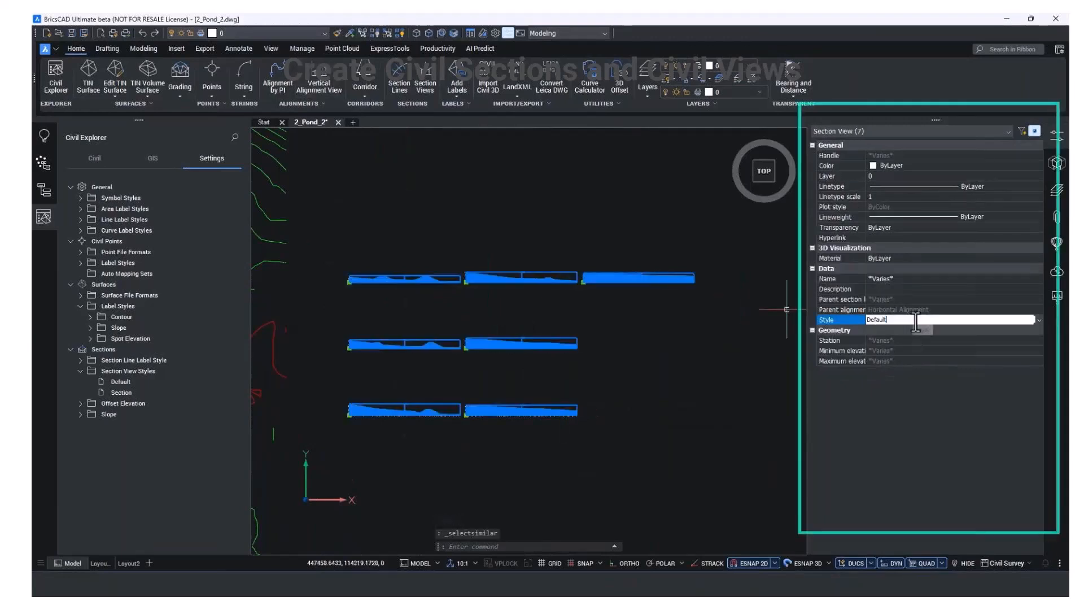
{"action": "left_click", "coordinate": [1039, 320]}
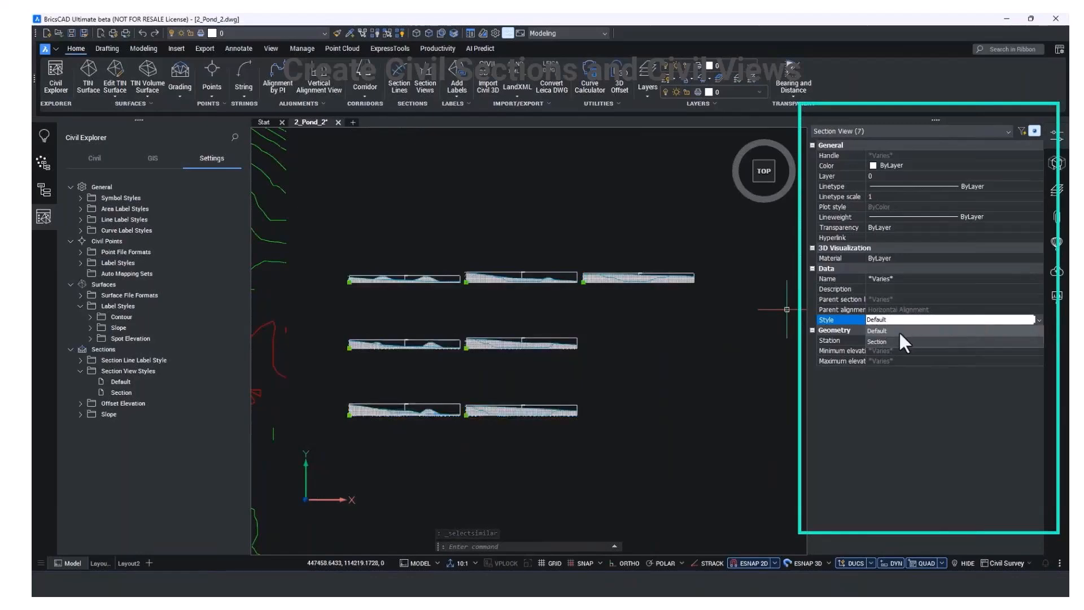
{"action": "left_click", "coordinate": [892, 339]}
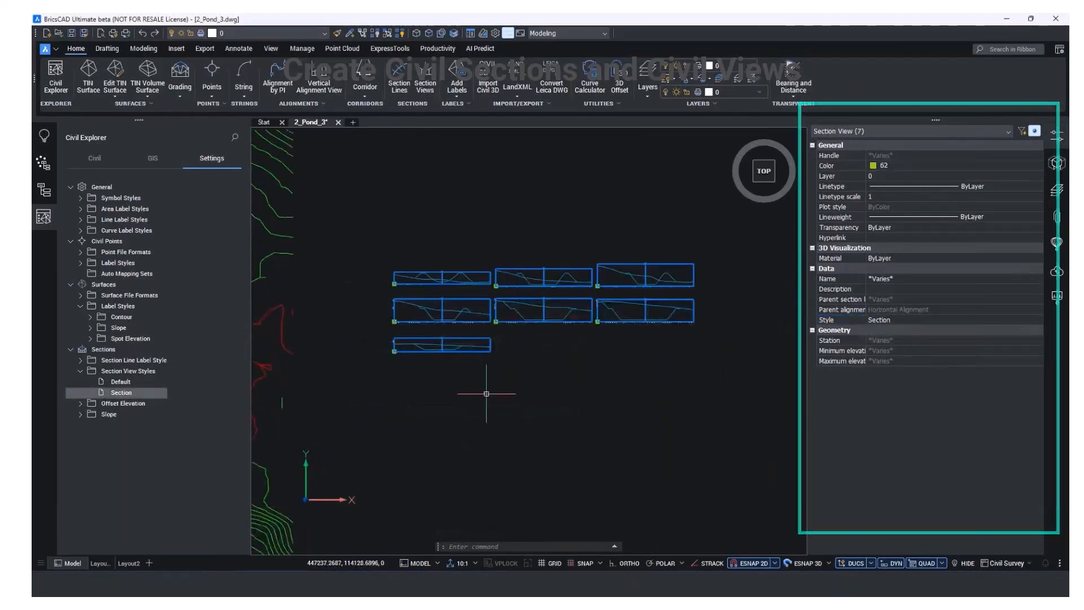
{"action": "key", "text": "Escape"}
Step: Split the model space into two vertical viewports with the VPORTS command
{"action": "scroll", "coordinate": [450, 365], "scroll_direction": "up", "scroll_amount": 4}
{"action": "scroll", "coordinate": [450, 364], "scroll_direction": "down", "scroll_amount": 3}
{"action": "mouse_move", "coordinate": [416, 426]}
{"action": "middle_mouse_down"}
{"action": "mouse_move", "coordinate": [516, 391]}
{"action": "mouse_move", "coordinate": [574, 348]}
{"action": "middle_mouse_up"}
{"action": "scroll", "coordinate": [575, 349], "scroll_direction": "down", "scroll_amount": 3}
{"action": "type", "text": "VP"}
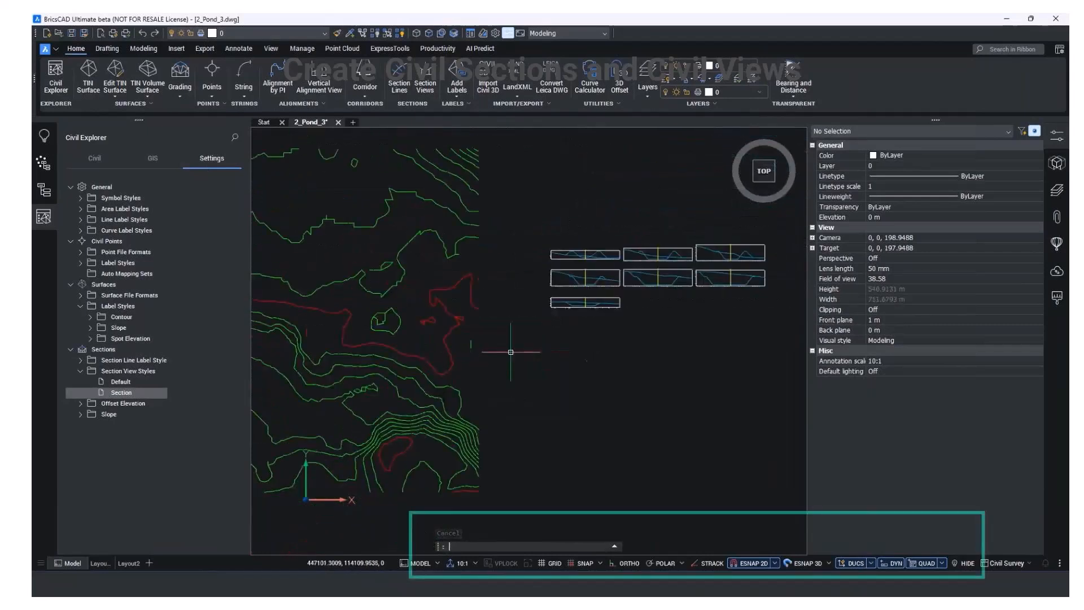
{"action": "type", "text": "ORT"}
{"action": "key", "text": "Return"}
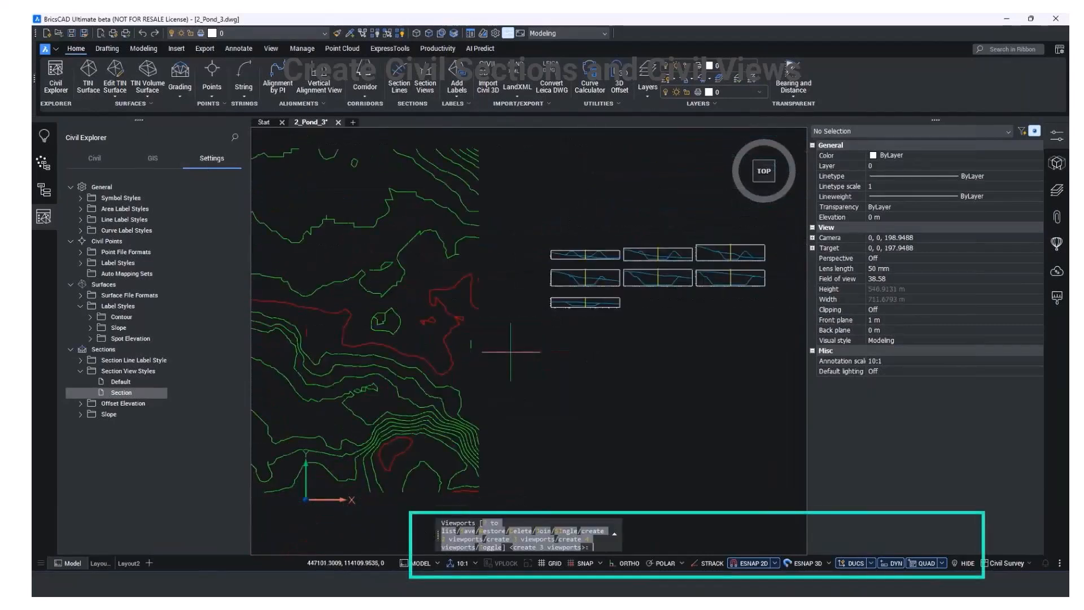
{"action": "type", "text": "2"}
{"action": "key", "text": "Return"}
{"action": "type", "text": "v"}
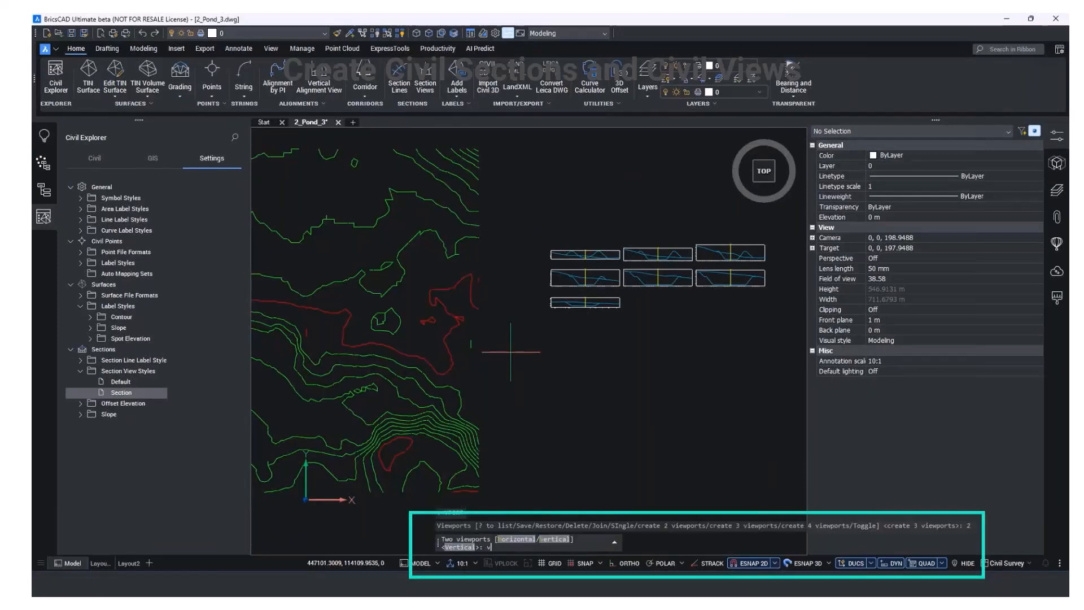
{"action": "key", "text": "Return"}
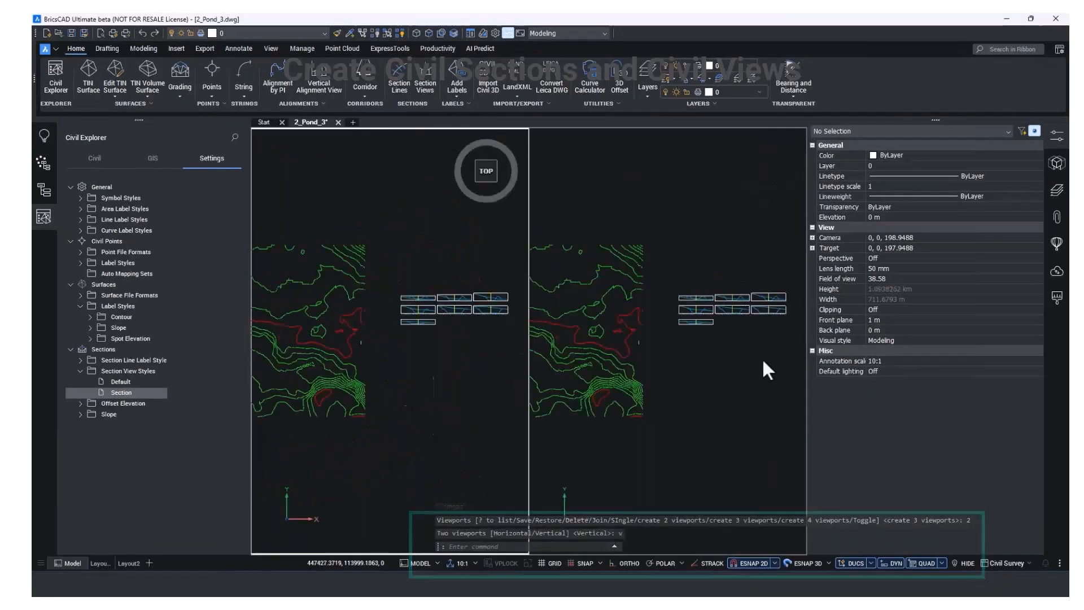
Step: Frame the section views in one viewport and the pond in the other, and shift section line SL7 inward and back outward along the alignment
{"action": "scroll", "coordinate": [693, 326], "scroll_direction": "up", "scroll_amount": 6}
{"action": "scroll", "coordinate": [693, 326], "scroll_direction": "up", "scroll_amount": 2}
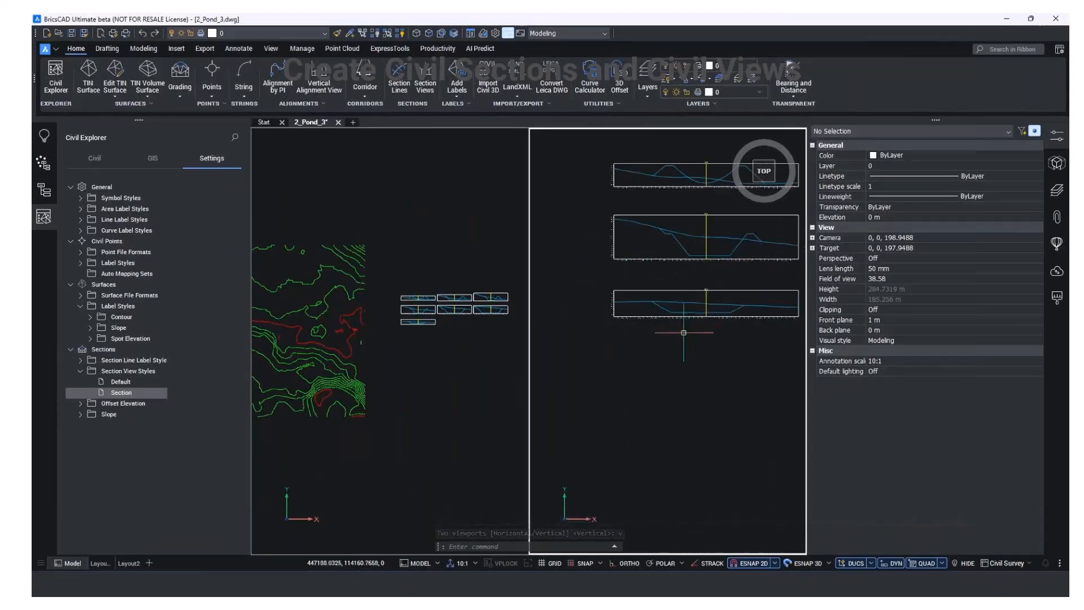
{"action": "left_click", "coordinate": [492, 388]}
{"action": "scroll", "coordinate": [459, 350], "scroll_direction": "up", "scroll_amount": 5}
{"action": "scroll", "coordinate": [459, 350], "scroll_direction": "up", "scroll_amount": 6}
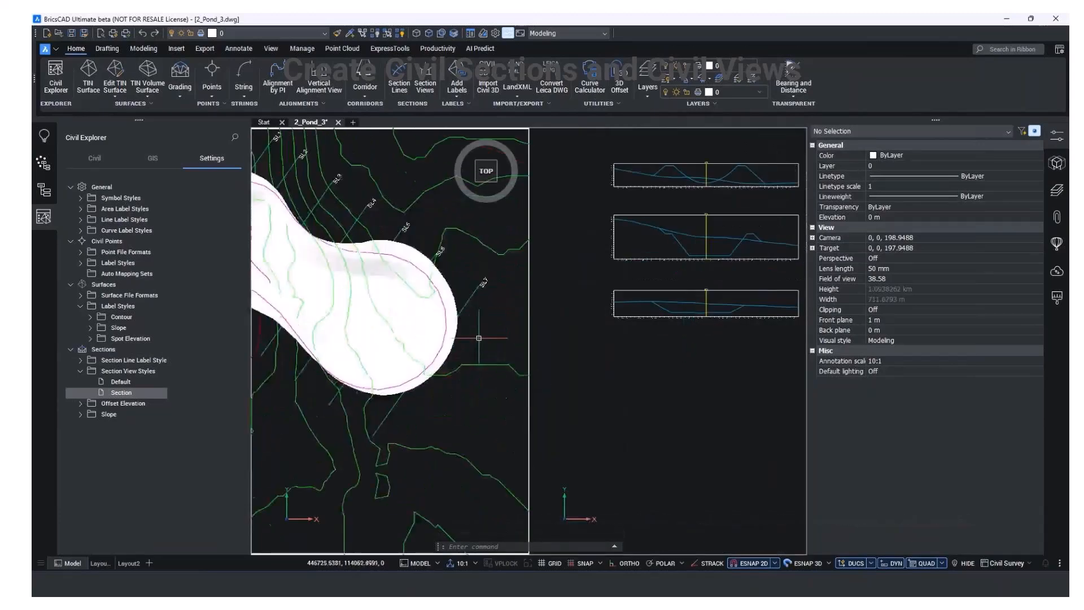
{"action": "left_click", "coordinate": [416, 306]}
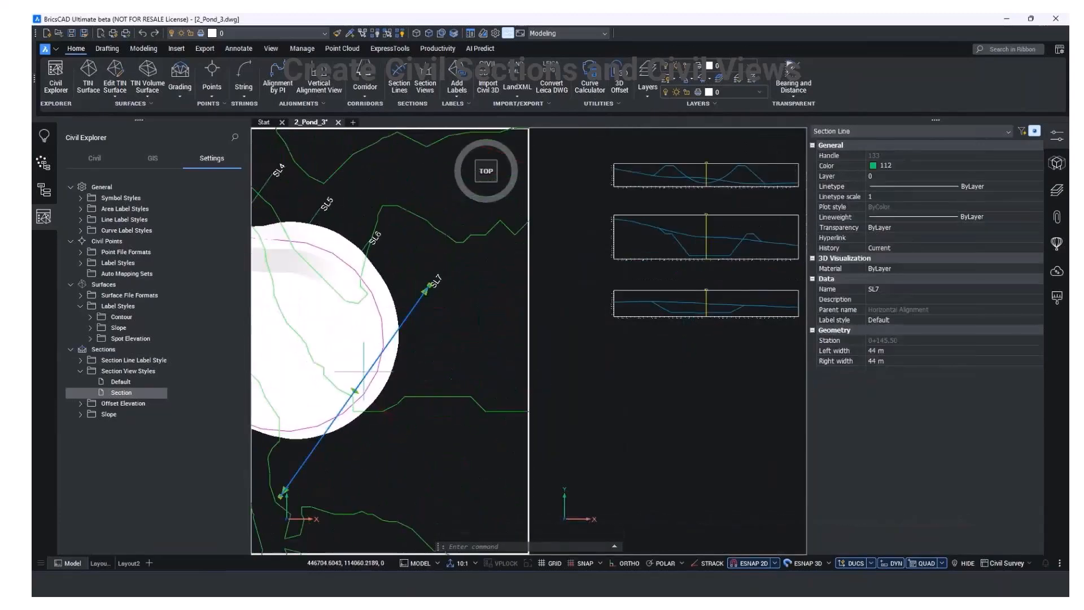
{"action": "left_click", "coordinate": [355, 390]}
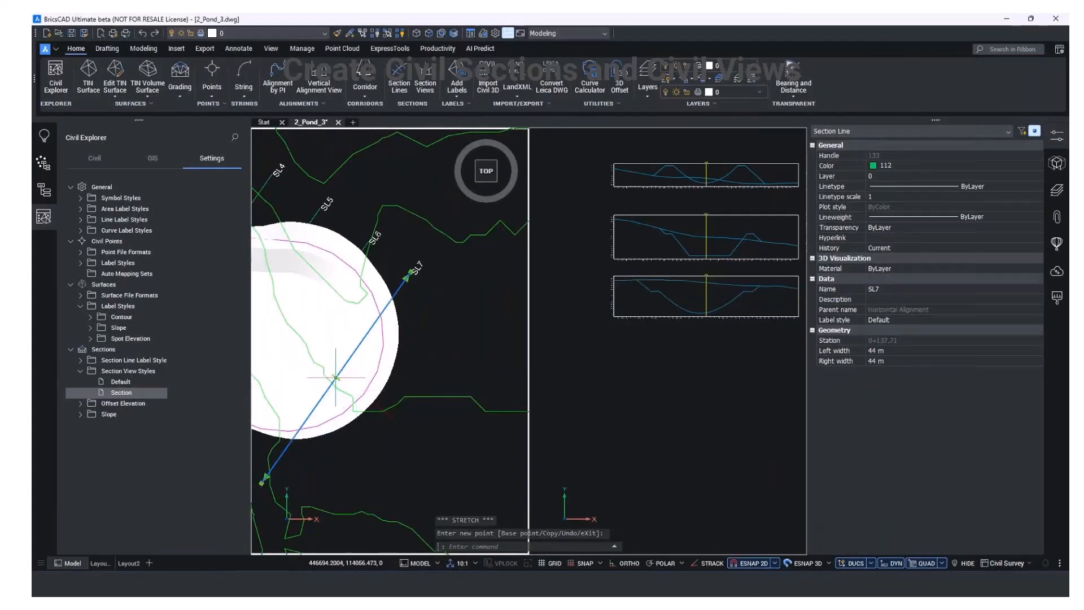
{"action": "left_click", "coordinate": [336, 377]}
{"action": "left_click", "coordinate": [362, 395]}
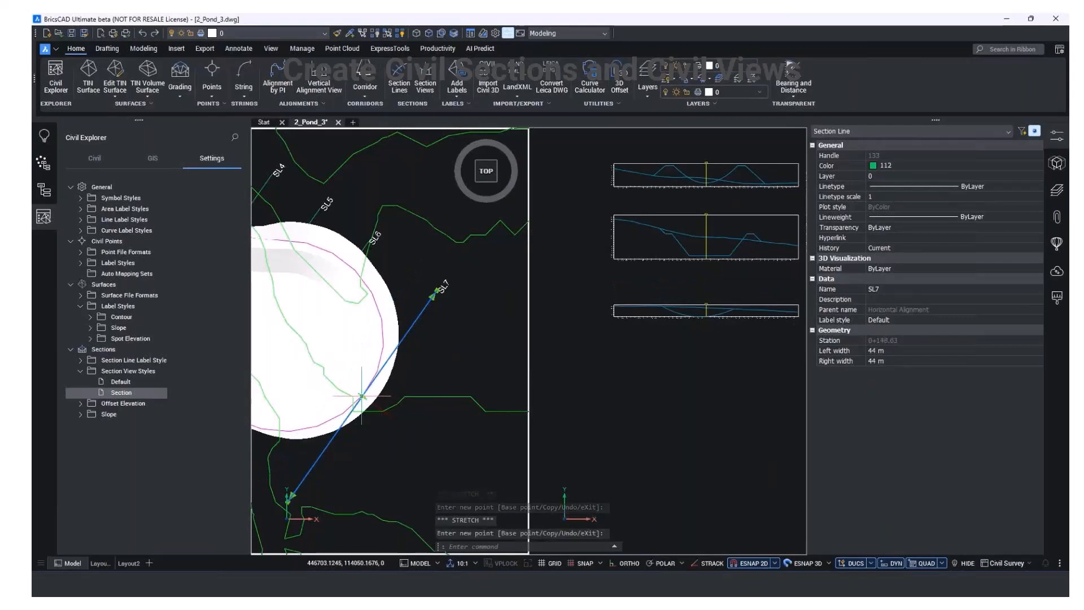
{"action": "left_click", "coordinate": [683, 327]}
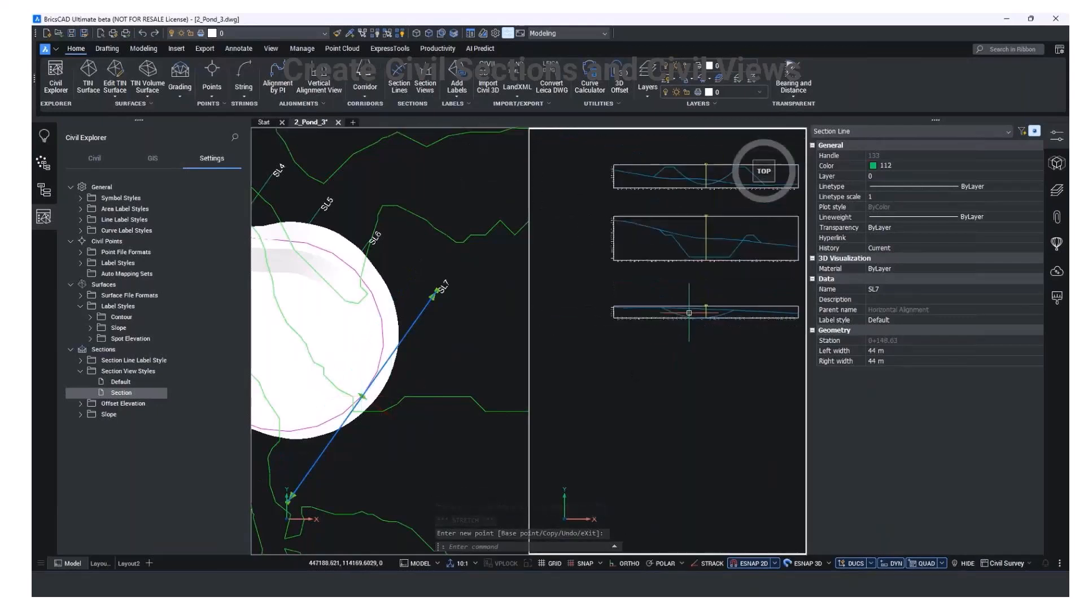
{"action": "left_click", "coordinate": [437, 353]}
{"action": "key", "text": "Escape"}
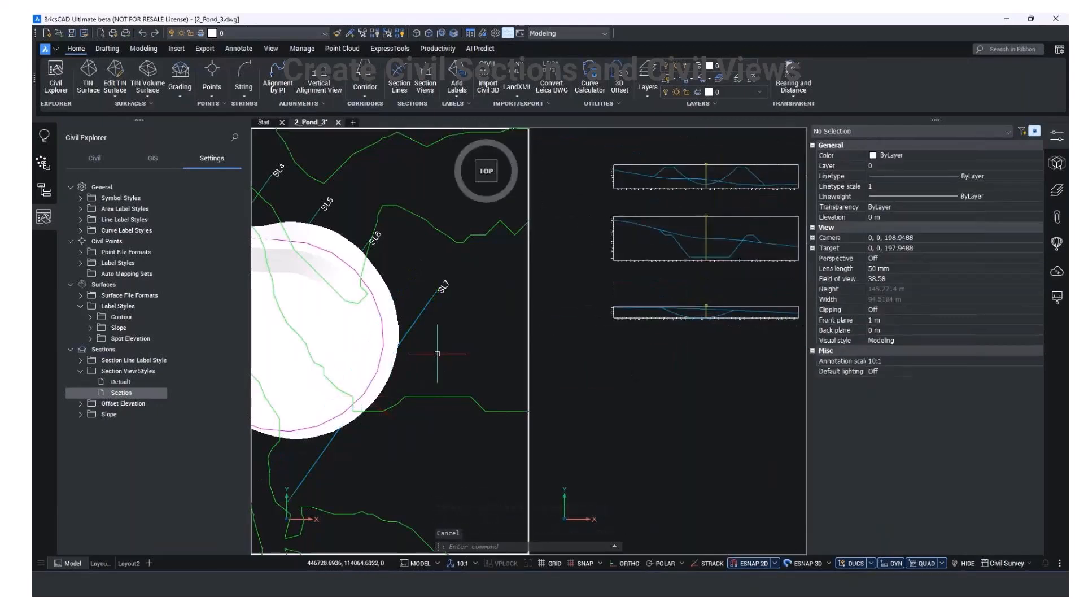
Step: Tilt the pond viewport to a 3D view and turn on the Wall layer
{"action": "middle_click_drag", "start_coordinate": [421, 402], "coordinate": [448, 343], "text": "shift"}
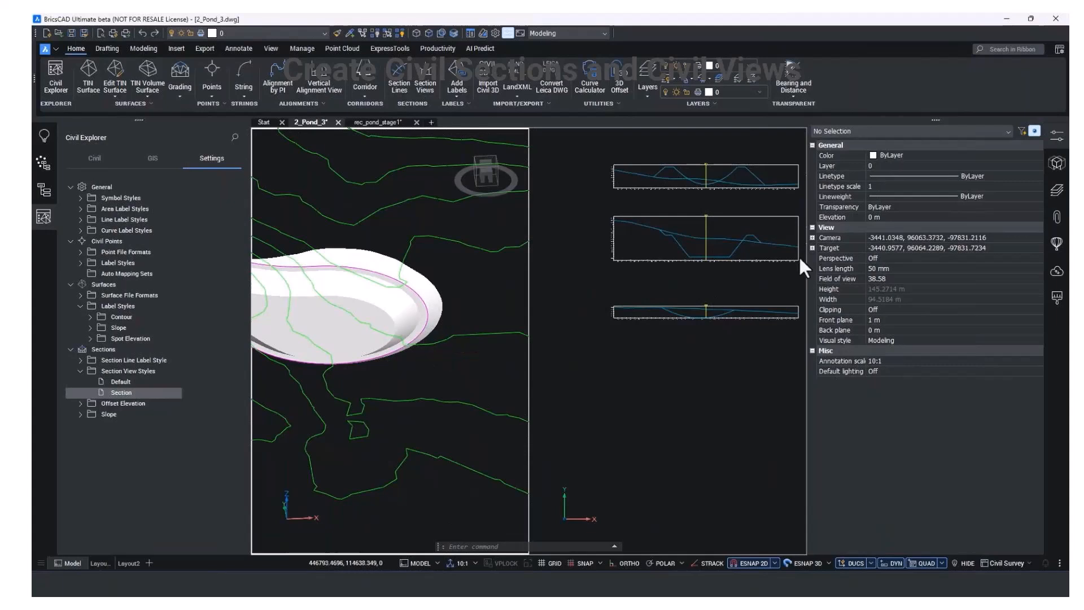
{"action": "left_click", "coordinate": [1058, 192]}
{"action": "left_click", "coordinate": [837, 229]}
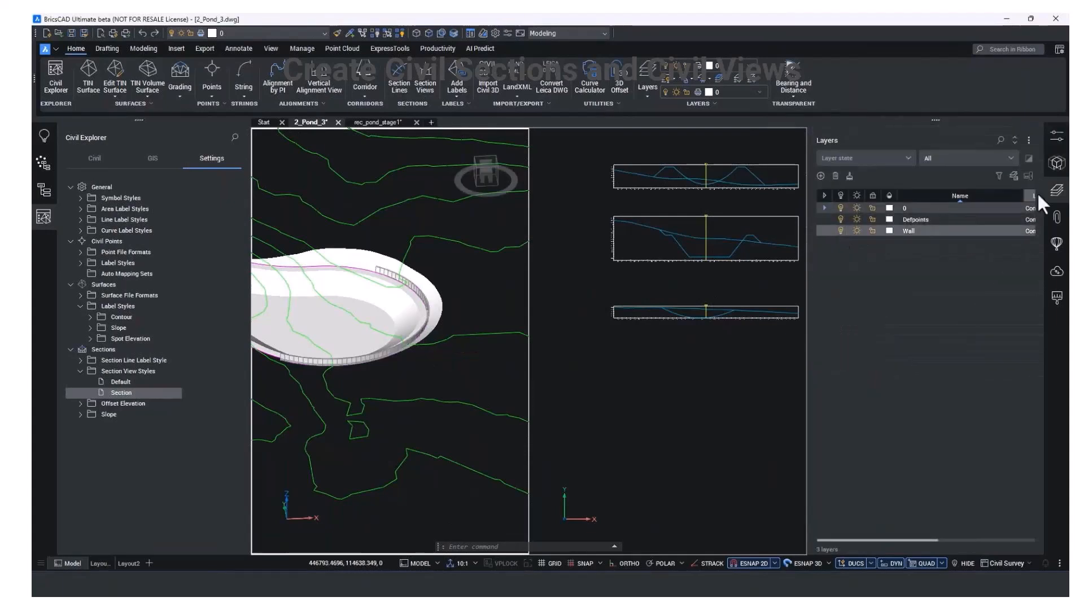
{"action": "left_click", "coordinate": [1057, 191]}
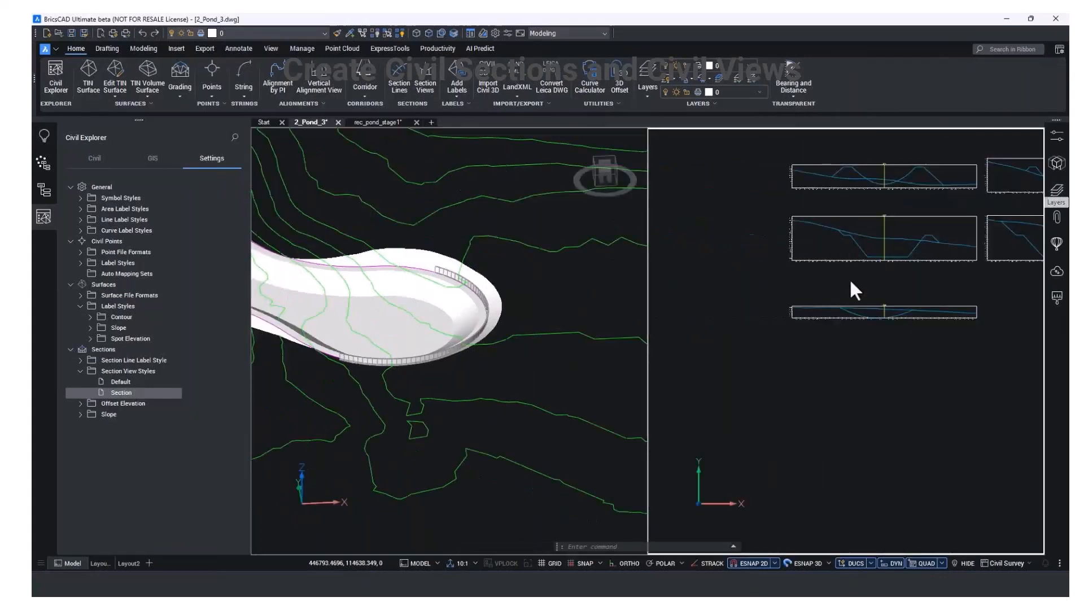
Step: Add the wall's 3D solid to the data sources of the section line group in the Civil Explorer
{"action": "left_click", "coordinate": [851, 280]}
{"action": "middle_click_drag", "start_coordinate": [887, 288], "coordinate": [821, 311]}
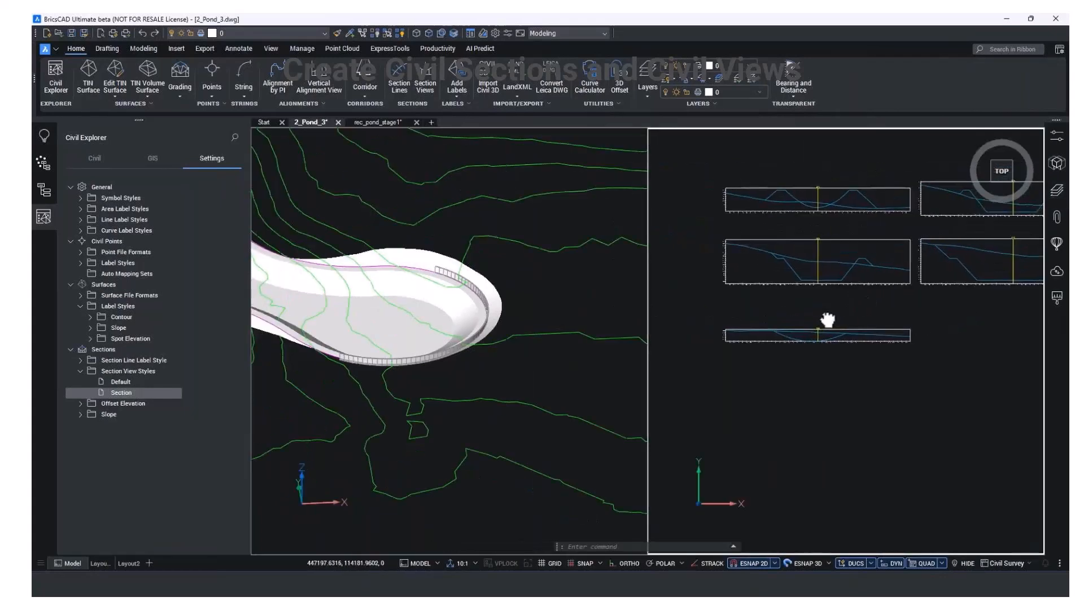
{"action": "scroll", "coordinate": [811, 316], "scroll_direction": "up", "scroll_amount": 2}
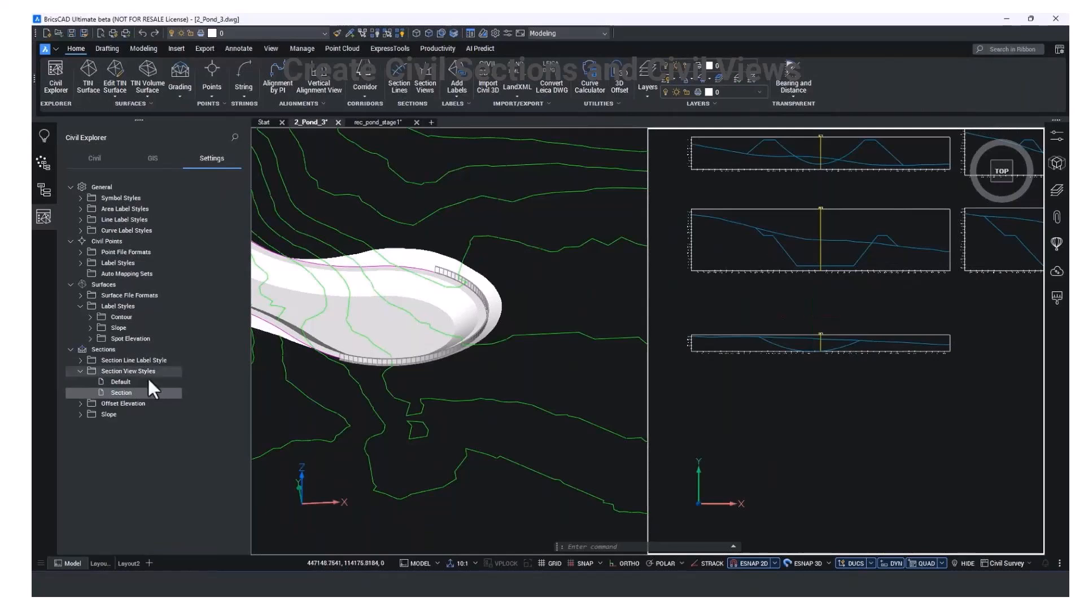
{"action": "left_click", "coordinate": [89, 159]}
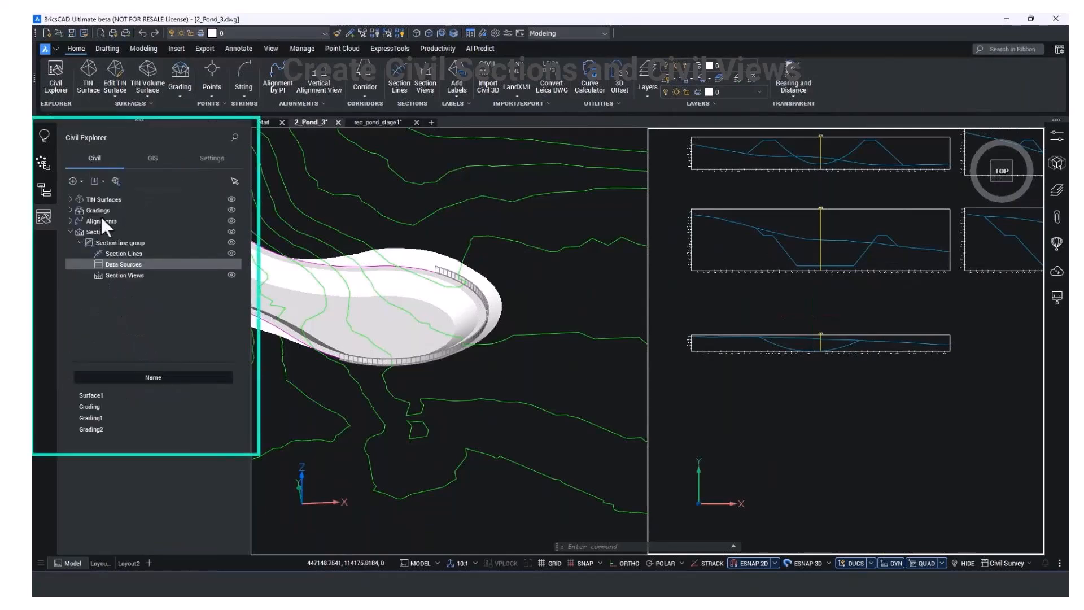
{"action": "double_click", "coordinate": [123, 265]}
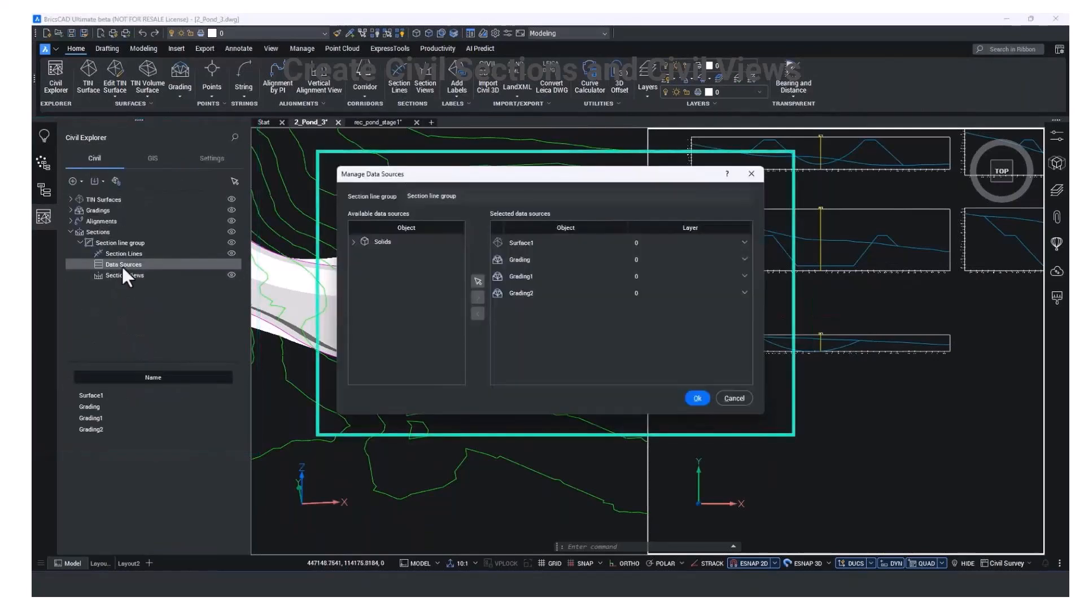
{"action": "left_click", "coordinate": [354, 242]}
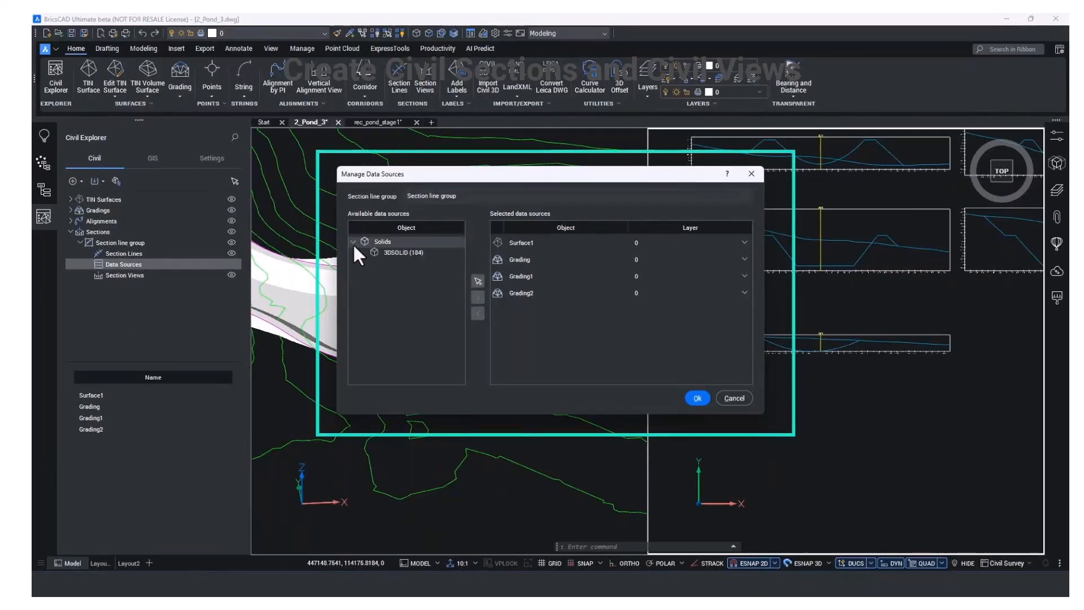
{"action": "left_click", "coordinate": [385, 252]}
{"action": "left_click", "coordinate": [481, 297]}
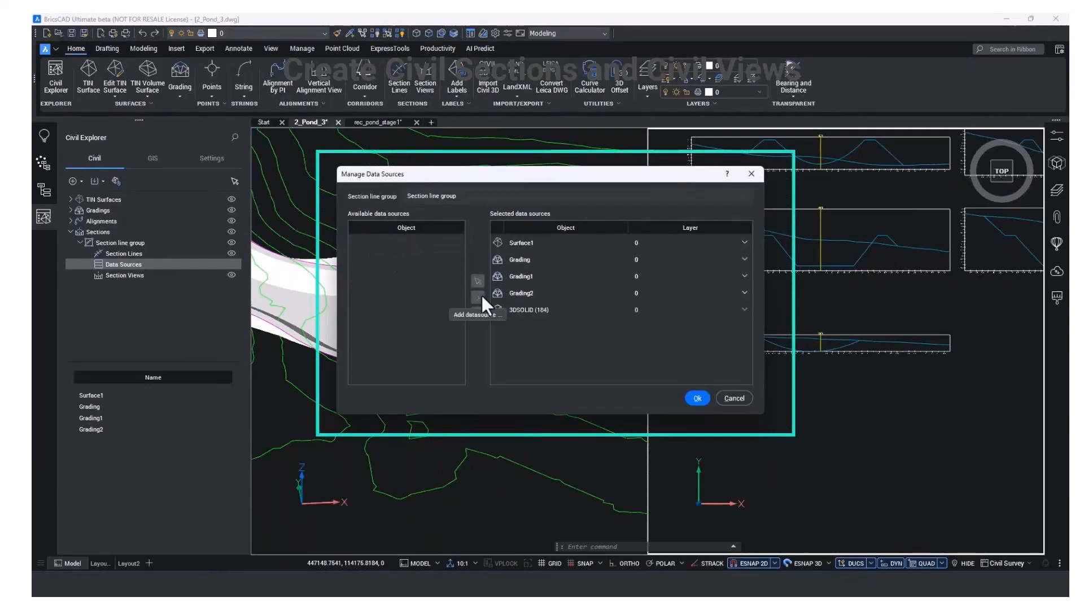
{"action": "left_click", "coordinate": [696, 399]}
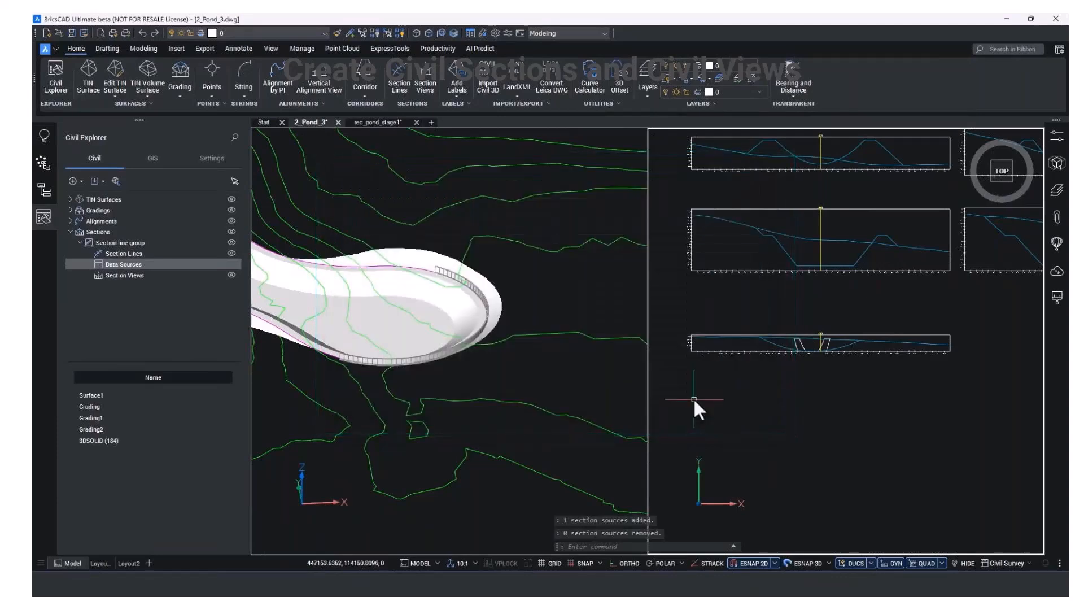
Step: Return the pond viewport to the top view and move section line SL7 farther into the pond, checking the wall in its section view
{"action": "left_click", "coordinate": [598, 289]}
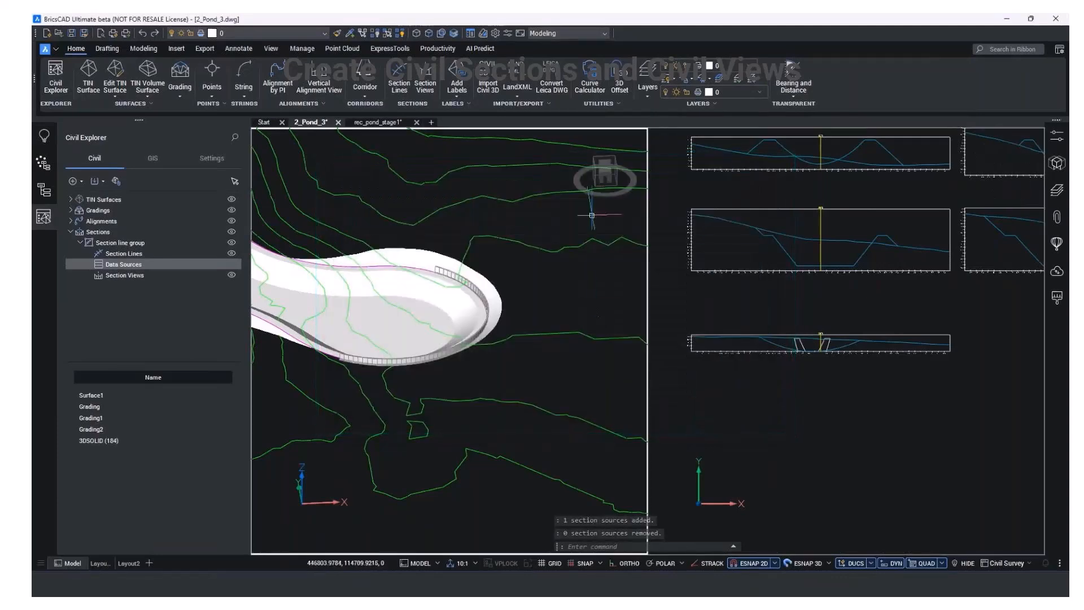
{"action": "left_click", "coordinate": [606, 162]}
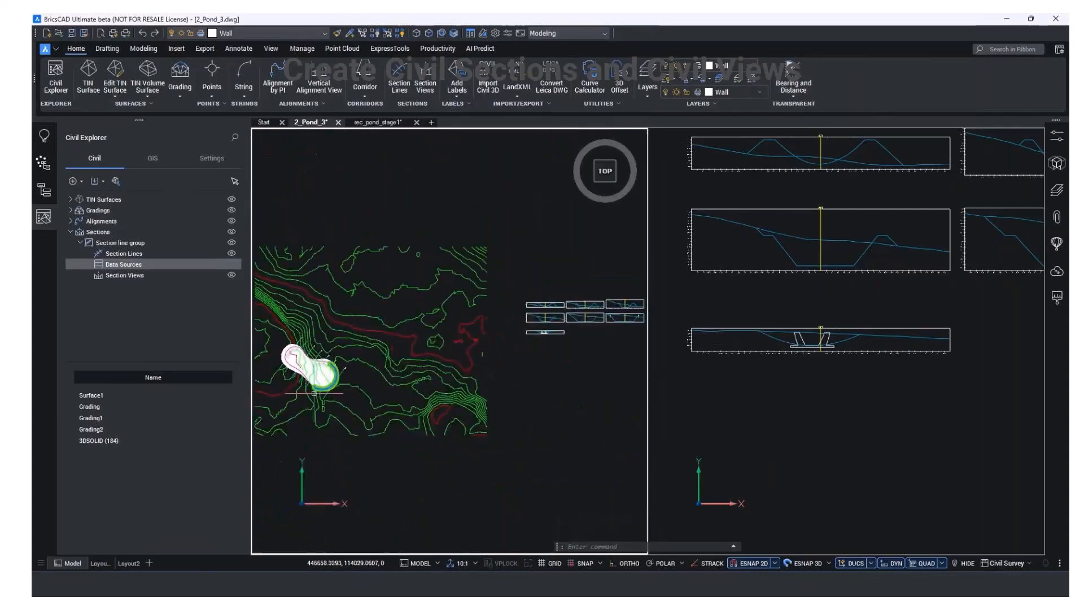
{"action": "scroll", "coordinate": [314, 393], "scroll_direction": "up", "scroll_amount": 5}
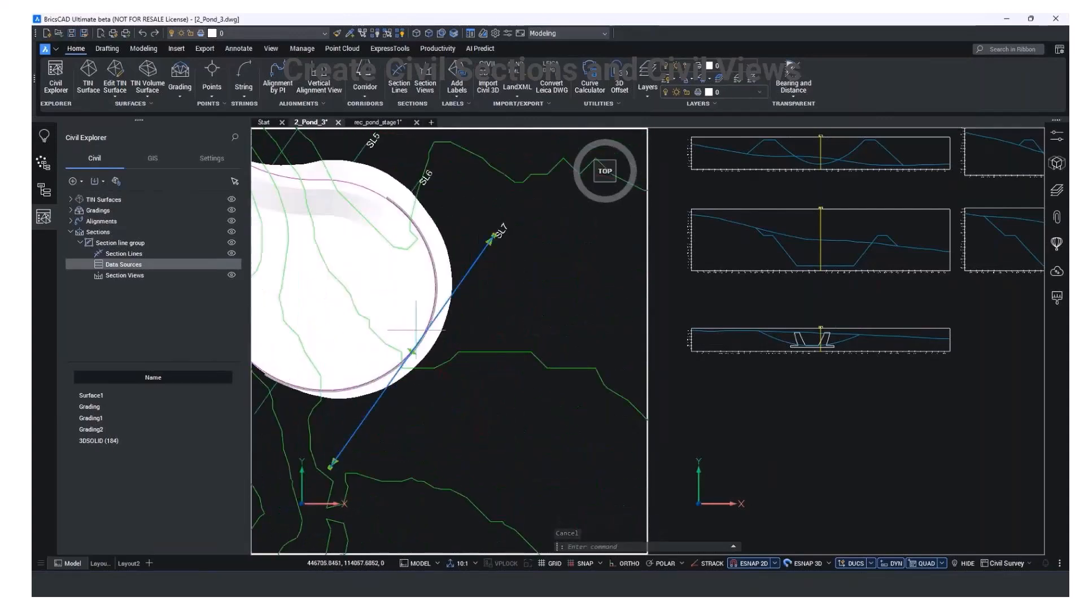
{"action": "left_click", "coordinate": [411, 351]}
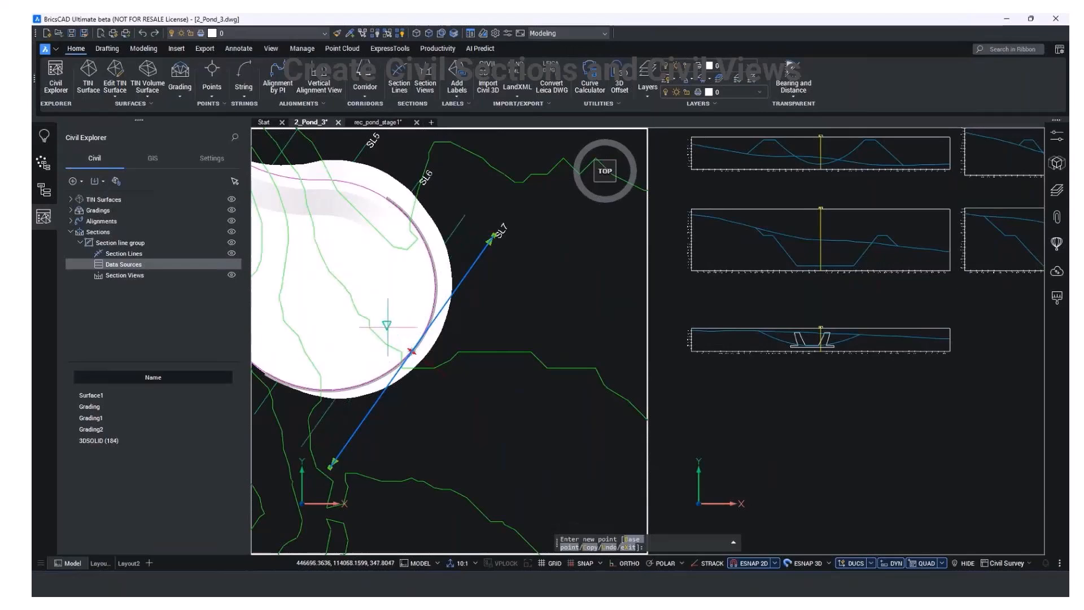
{"action": "left_click", "coordinate": [384, 329]}
{"action": "left_click", "coordinate": [806, 427]}
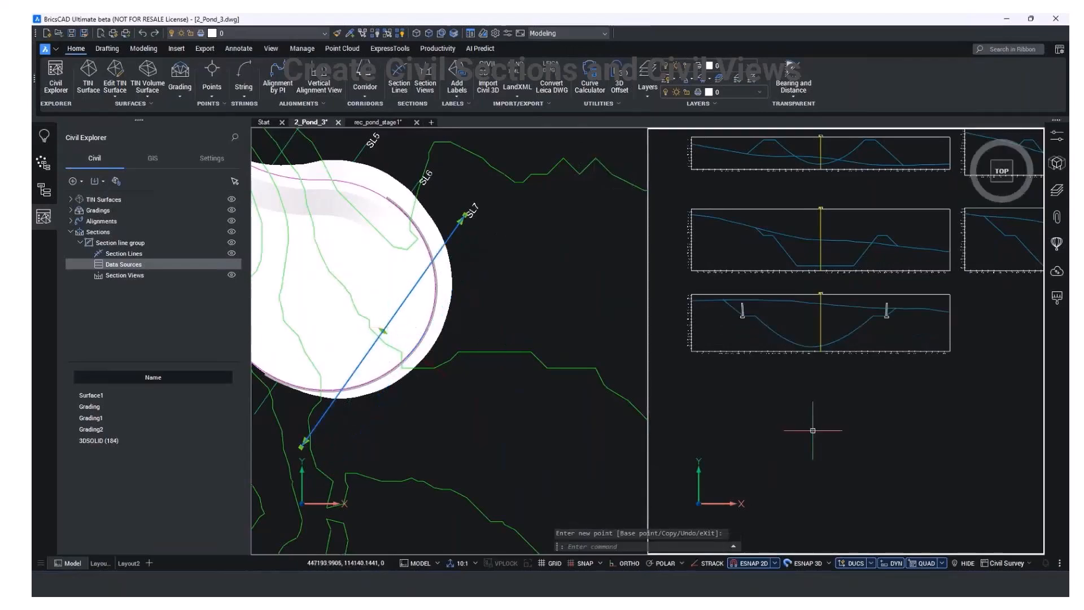
{"action": "key", "text": "Escape"}
{"action": "scroll", "coordinate": [729, 339], "scroll_direction": "up", "scroll_amount": 6}
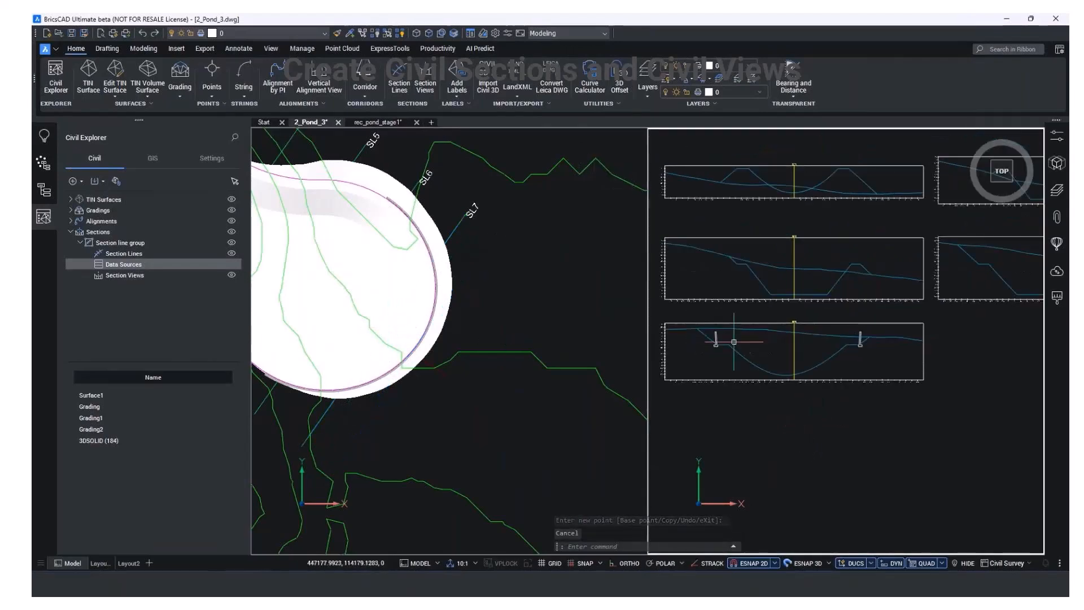
{"action": "scroll", "coordinate": [716, 348], "scroll_direction": "down", "scroll_amount": 6}
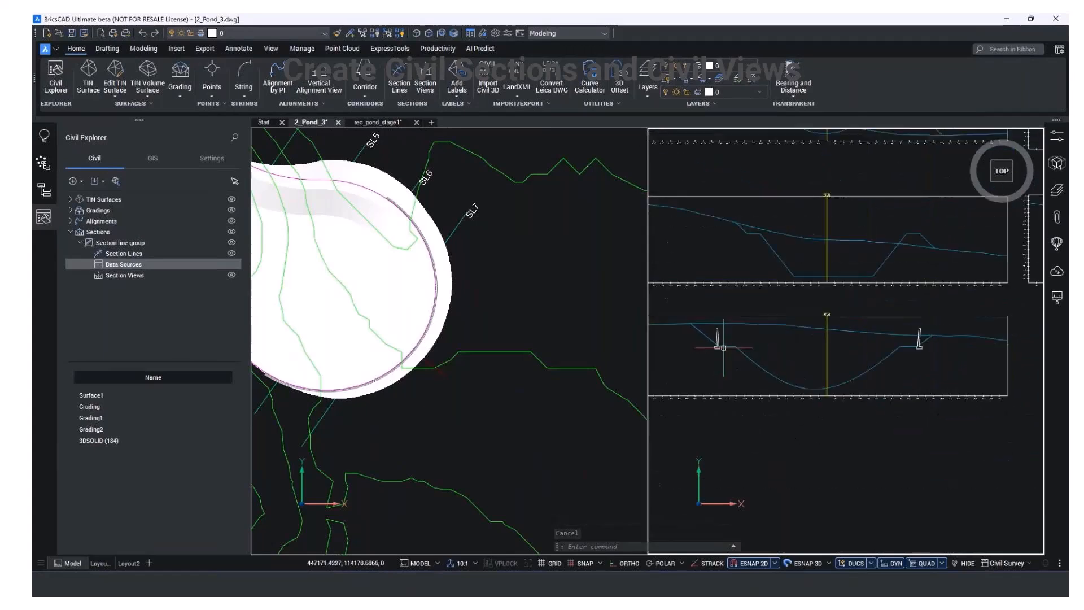
{"action": "middle_click_drag", "start_coordinate": [747, 365], "coordinate": [760, 366]}
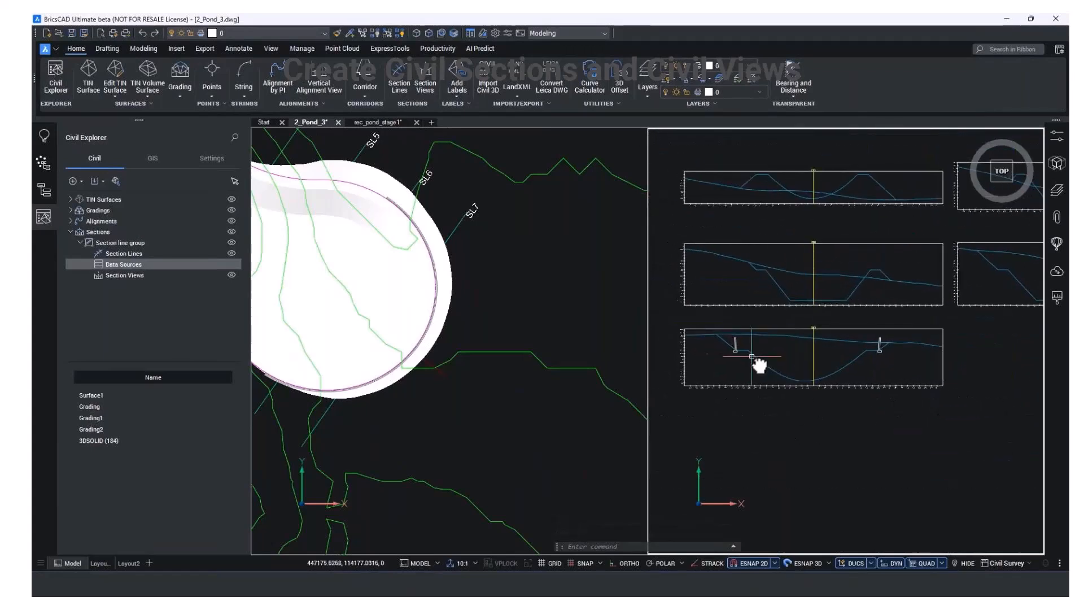
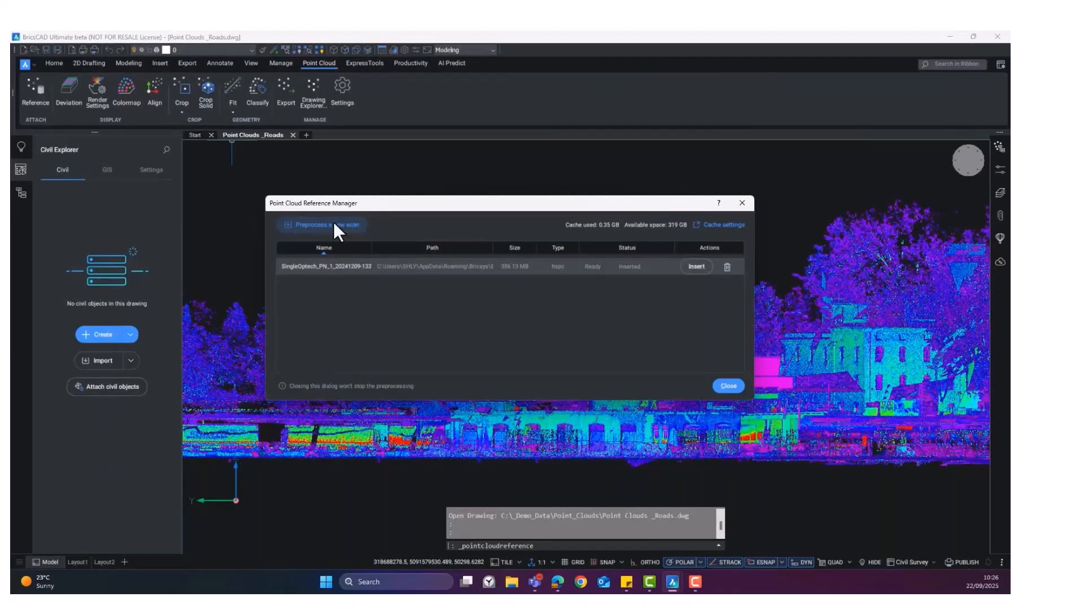
Step: Close the Point Cloud Reference Manager, open the Point Cloud Cache Manager in the new drawing, and examine the Boiler room scan's details and options
{"action": "left_click", "coordinate": [728, 386]}
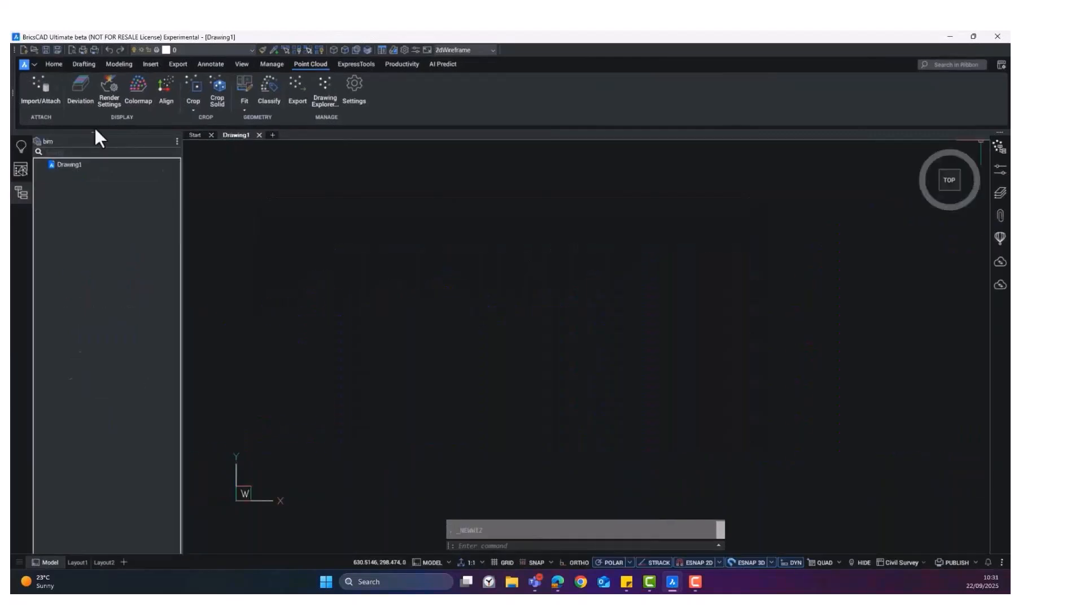
{"action": "left_click", "coordinate": [34, 95]}
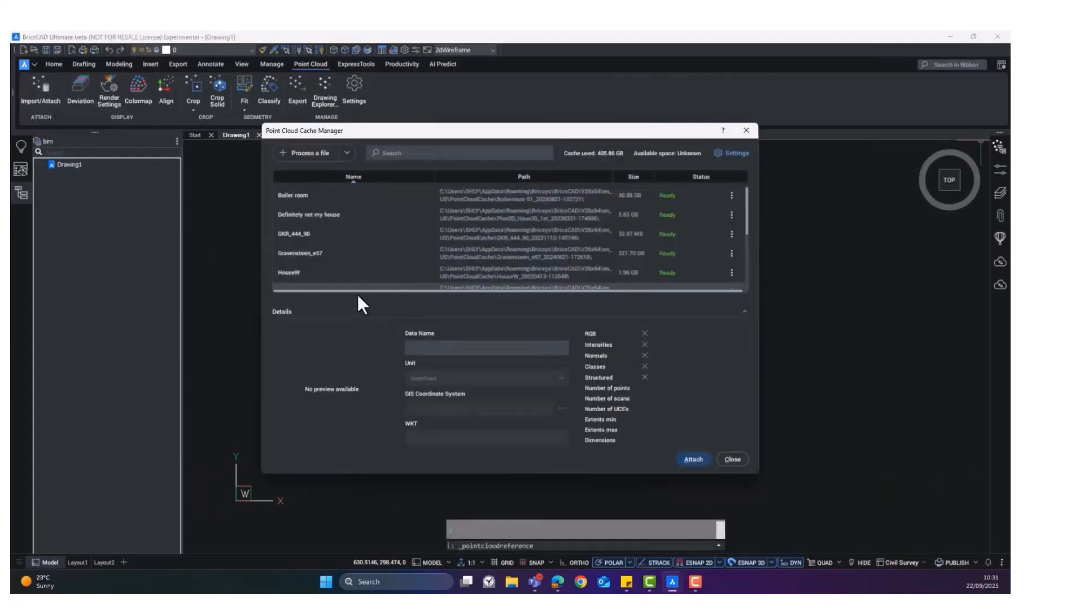
{"action": "right_click", "coordinate": [301, 197]}
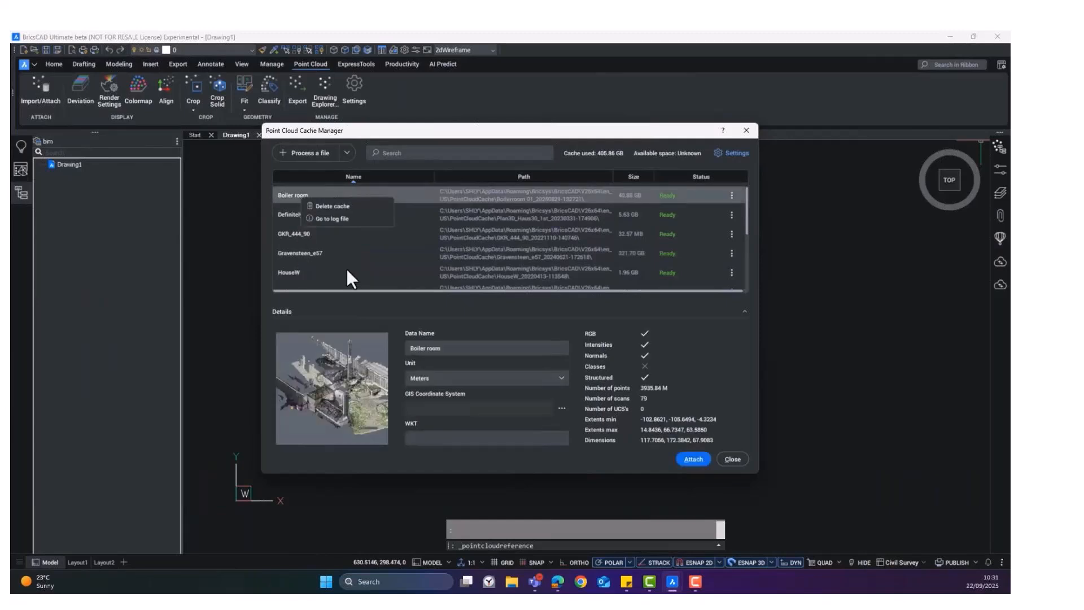
{"action": "left_click", "coordinate": [290, 236]}
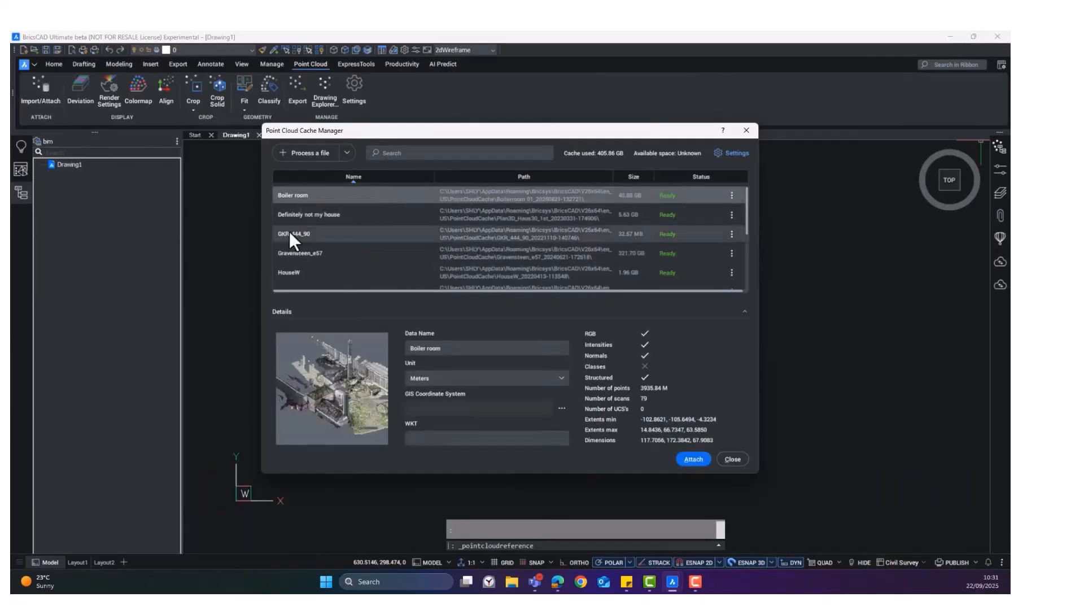
{"action": "left_click", "coordinate": [290, 235]}
{"action": "left_click", "coordinate": [290, 202]}
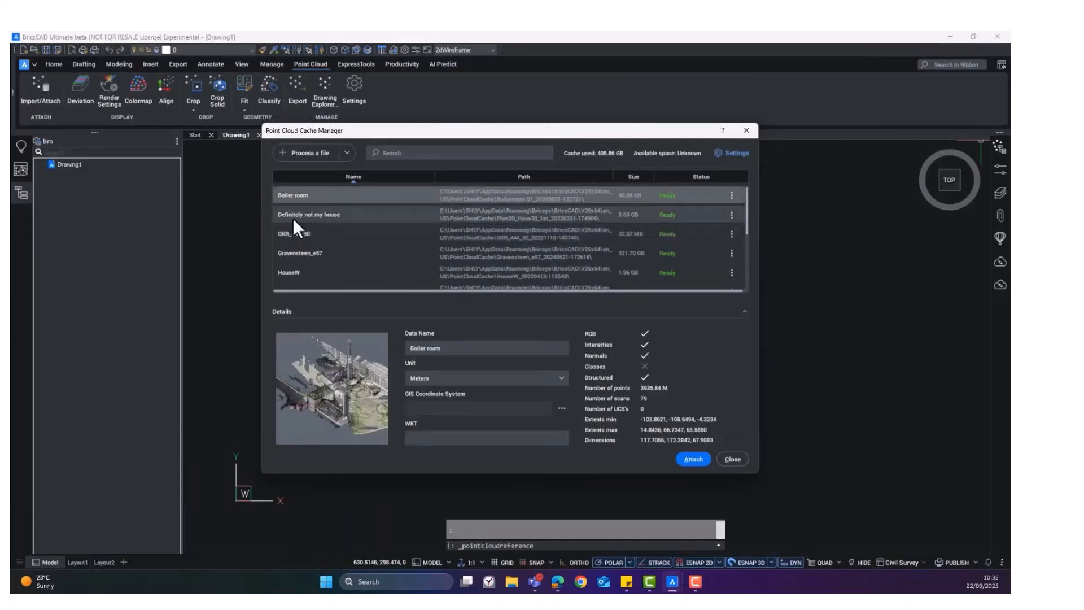
{"action": "left_click", "coordinate": [293, 218]}
Step: Rename the cached point cloud UrbLiDAR2021_151177 to "Part of Brussels"
{"action": "scroll", "coordinate": [316, 258], "scroll_direction": "down", "scroll_amount": 5}
{"action": "left_click", "coordinate": [332, 259]}
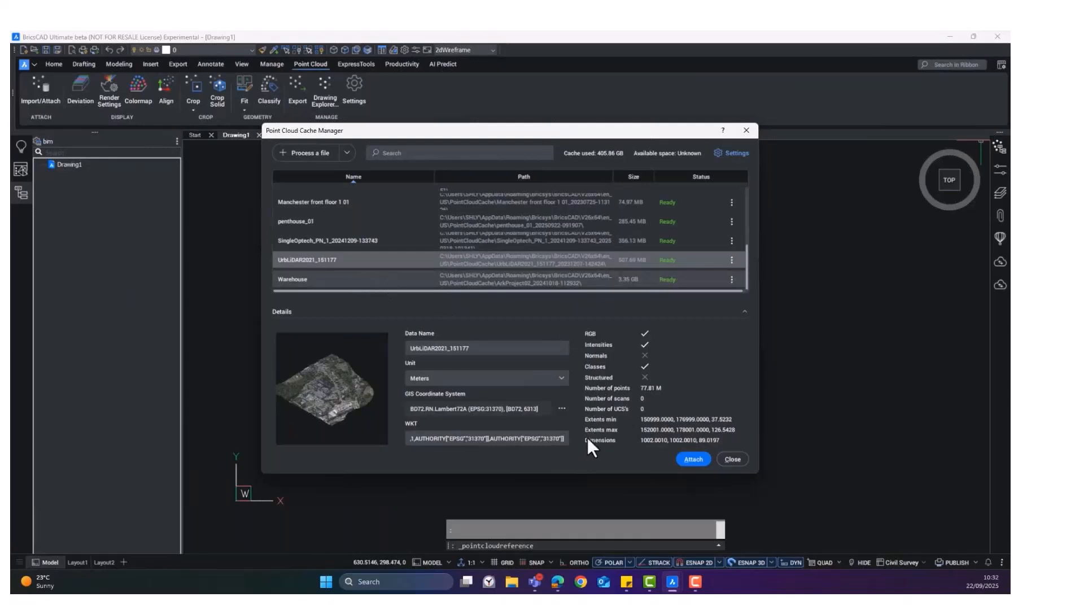
{"action": "left_click", "coordinate": [541, 346]}
{"action": "left_click_drag", "start_coordinate": [507, 348], "coordinate": [418, 348]}
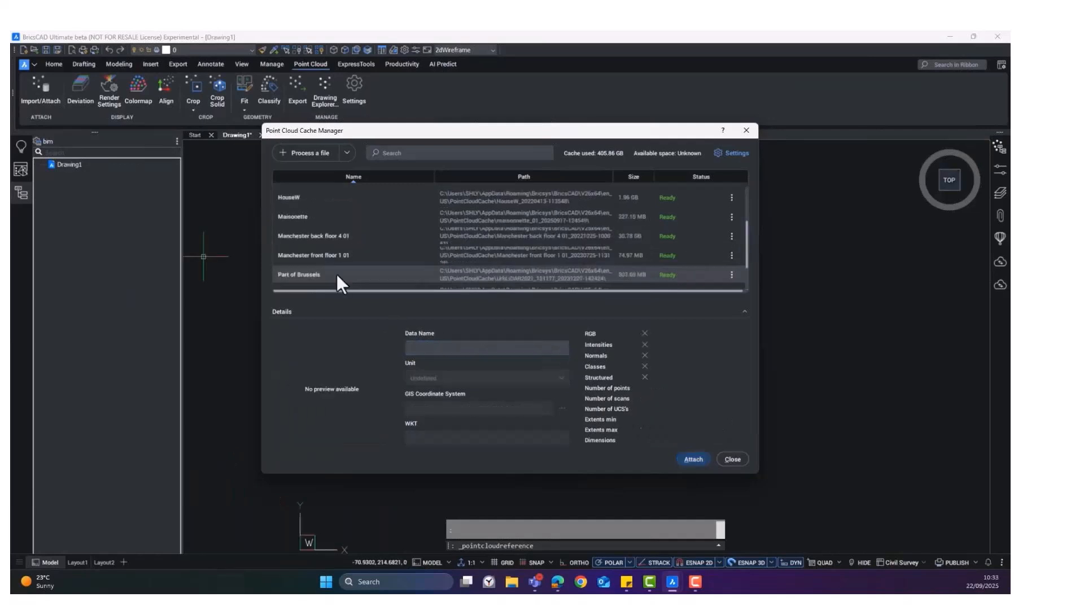
Step: Attach the Part of Brussels point cloud at 0,0,0 with scale 1 and rotation 0, using its geographic location
{"action": "left_click", "coordinate": [337, 274]}
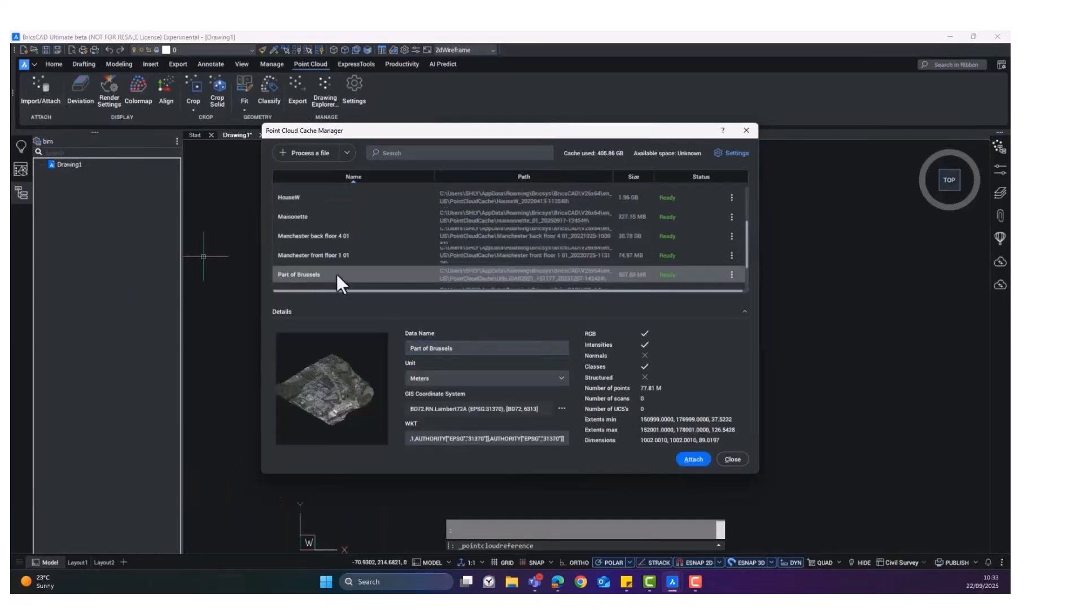
{"action": "left_click", "coordinate": [692, 459]}
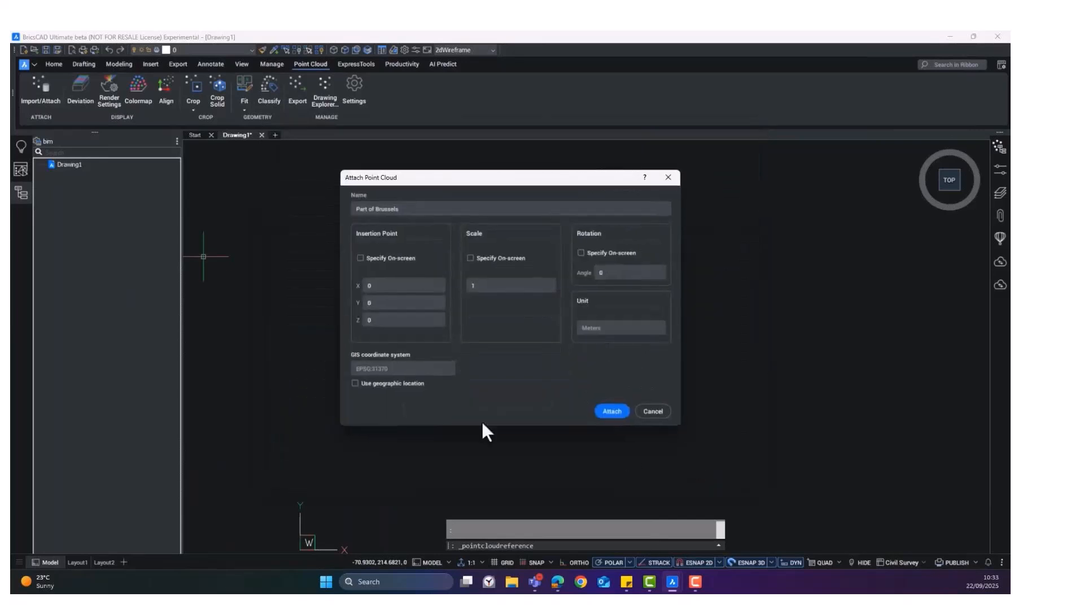
{"action": "left_click", "coordinate": [355, 383]}
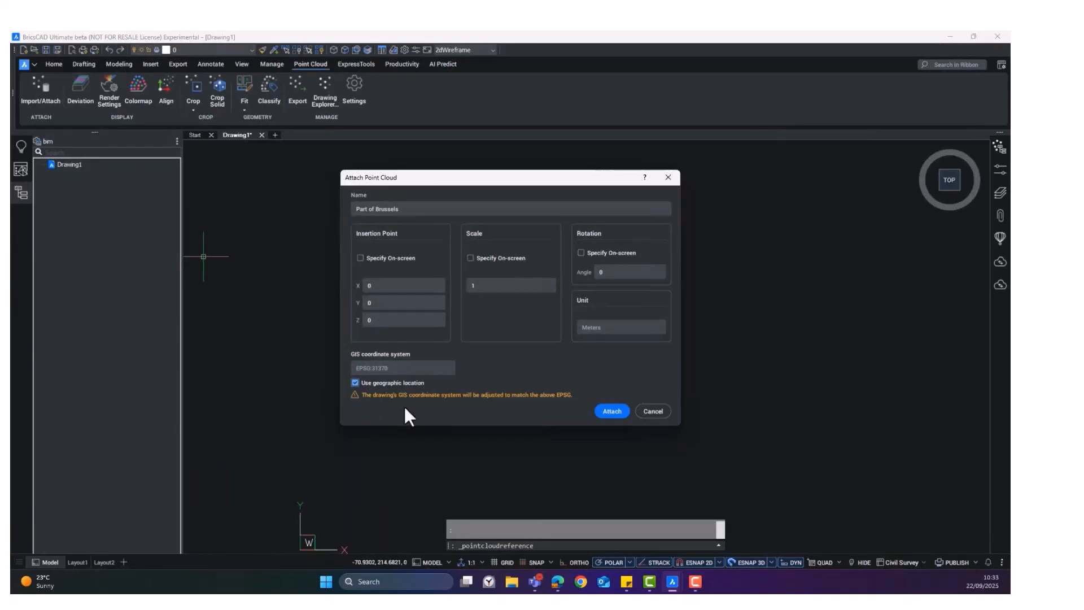
{"action": "left_click", "coordinate": [612, 411]}
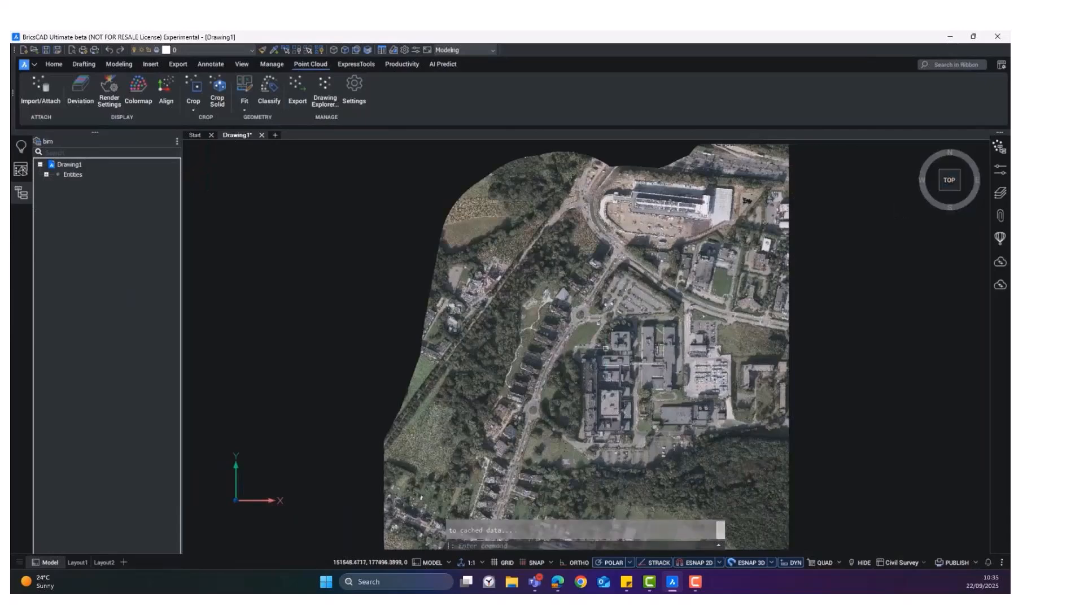
Step: Inspect the attached point cloud in a 3D view and list its classes in the Point Cloud Manager
{"action": "middle_click_drag", "start_coordinate": [606, 349], "coordinate": [620, 305], "text": "shift"}
{"action": "scroll", "coordinate": [626, 360], "scroll_direction": "up", "scroll_amount": 4}
{"action": "middle_click_drag", "start_coordinate": [623, 363], "coordinate": [490, 345], "text": "shift"}
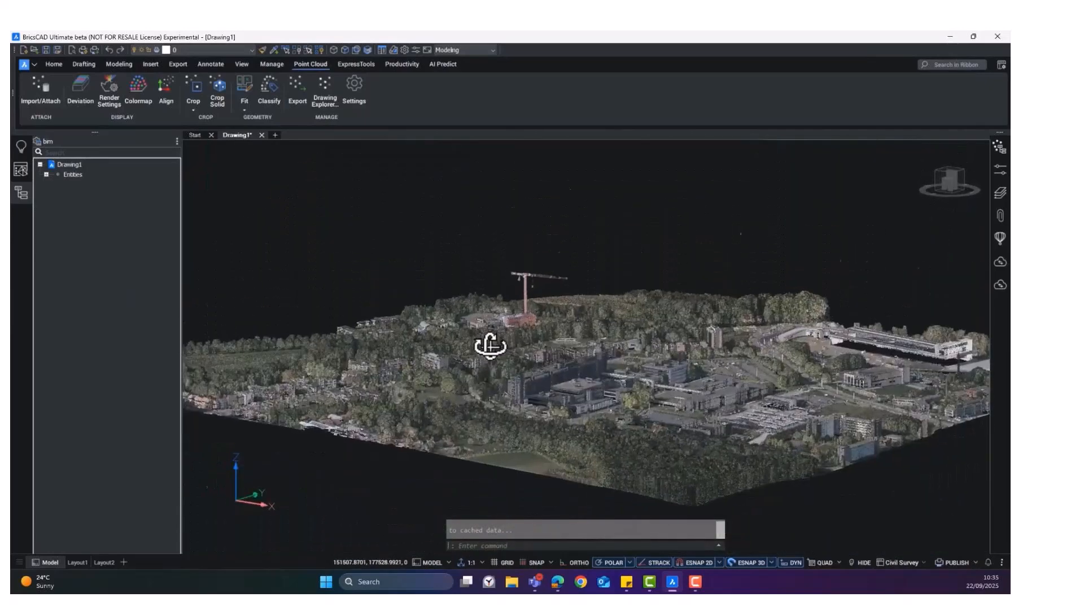
{"action": "left_click", "coordinate": [998, 146]}
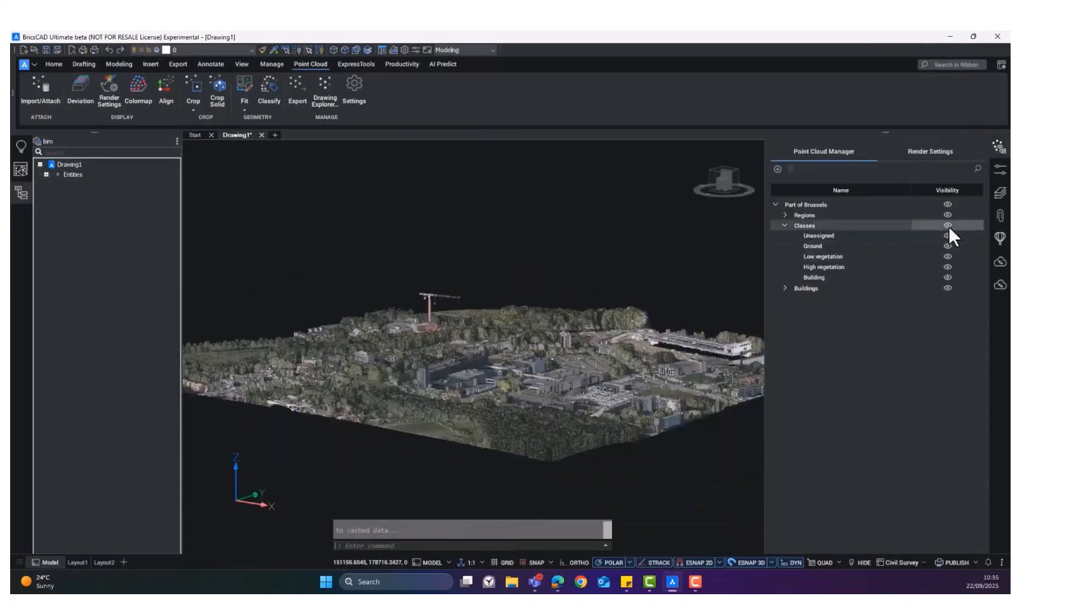
Step: Return to the top view and check the drawing's GIS coordinate system in the Geographic Location settings
{"action": "left_click", "coordinate": [726, 169]}
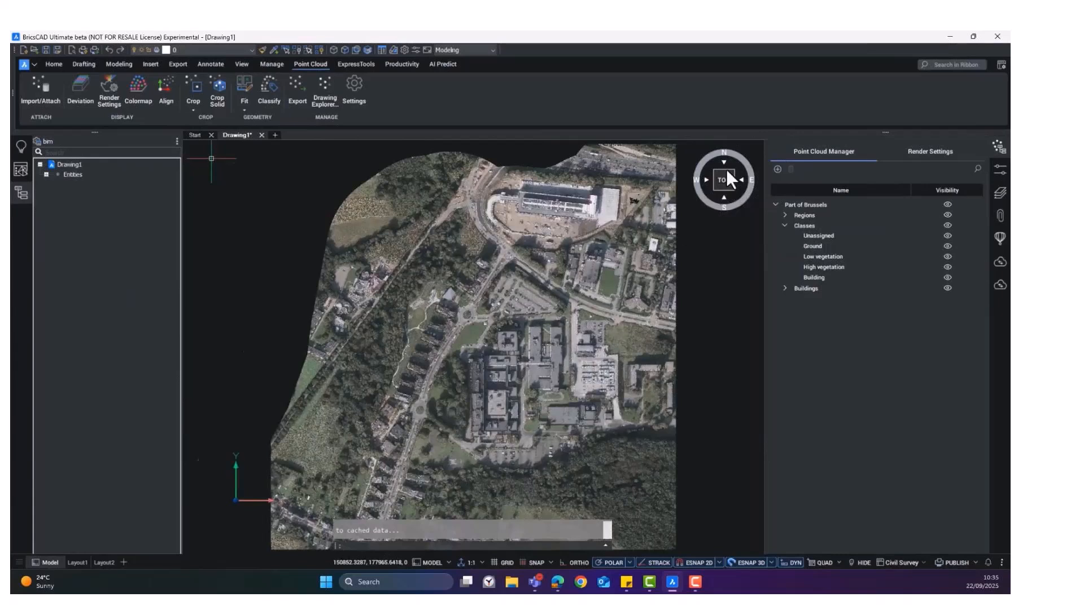
{"action": "left_click", "coordinate": [52, 63]}
{"action": "left_click", "coordinate": [149, 64]}
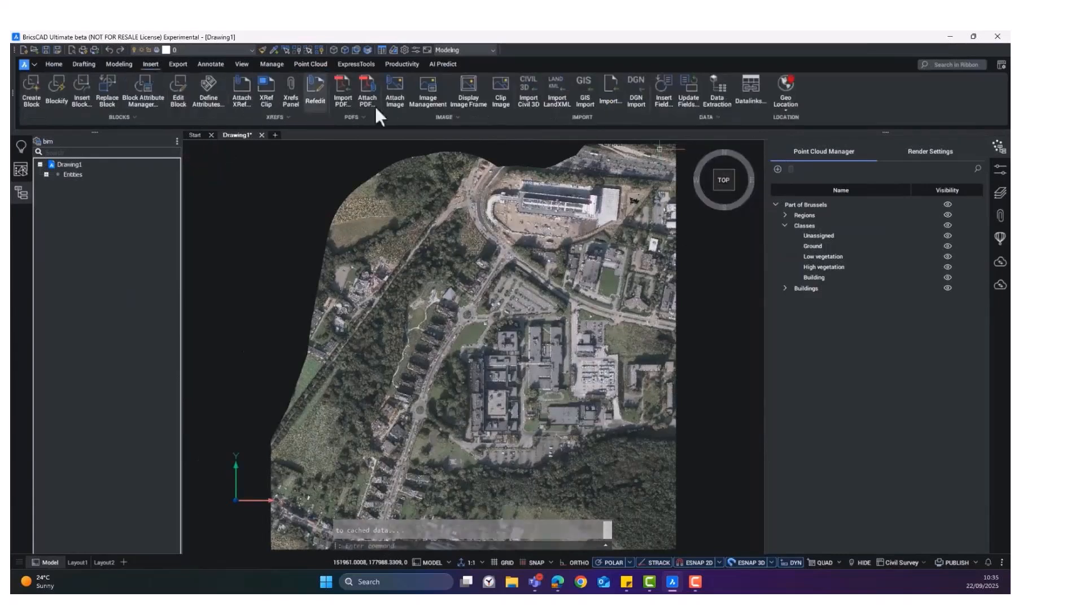
{"action": "left_click", "coordinate": [787, 108]}
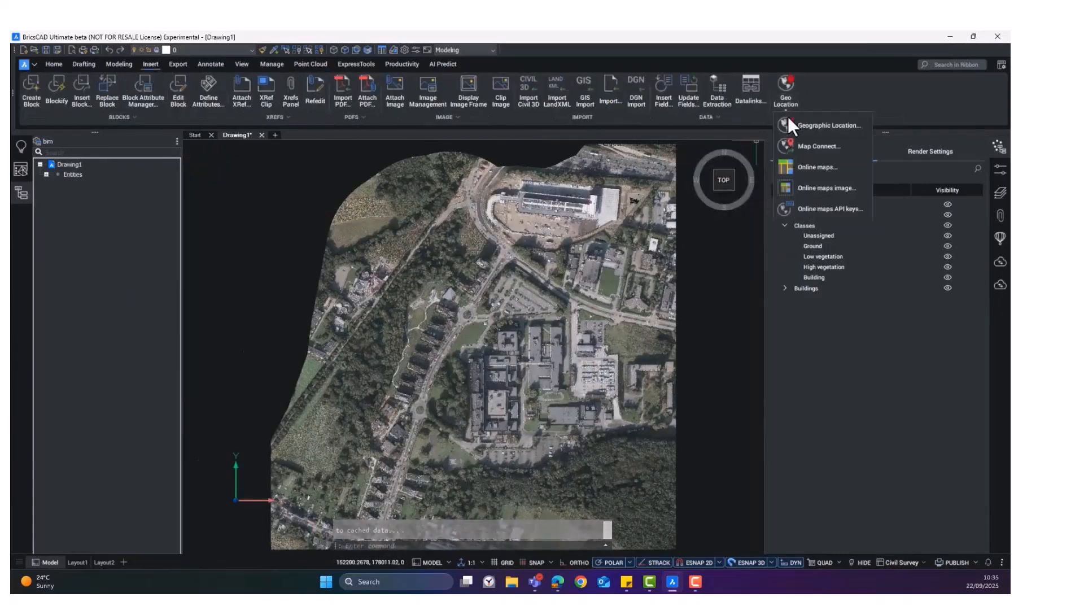
{"action": "left_click", "coordinate": [790, 124]}
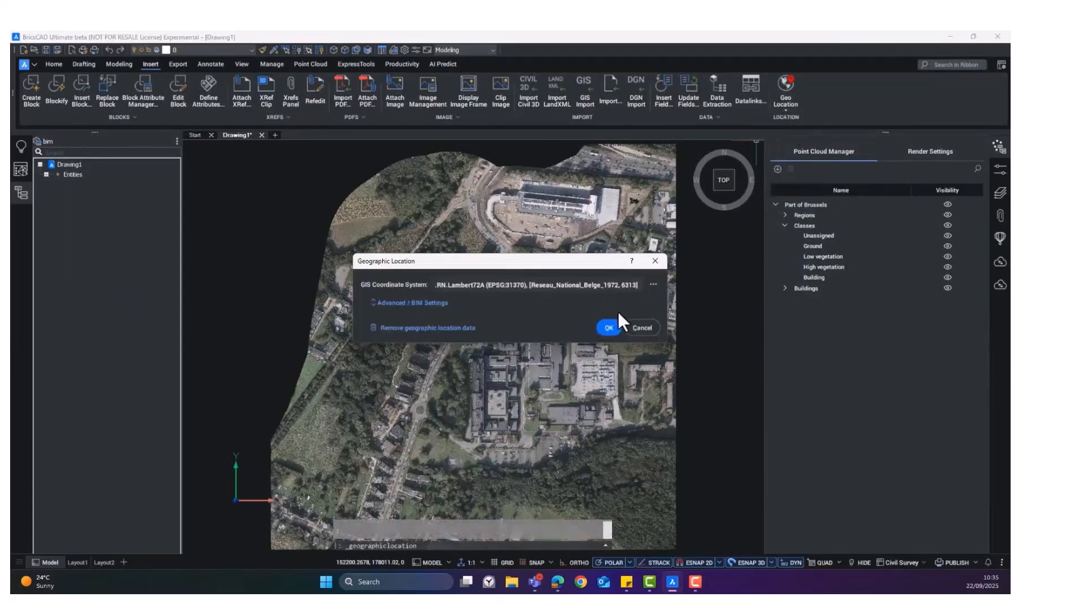
{"action": "left_click", "coordinate": [635, 326]}
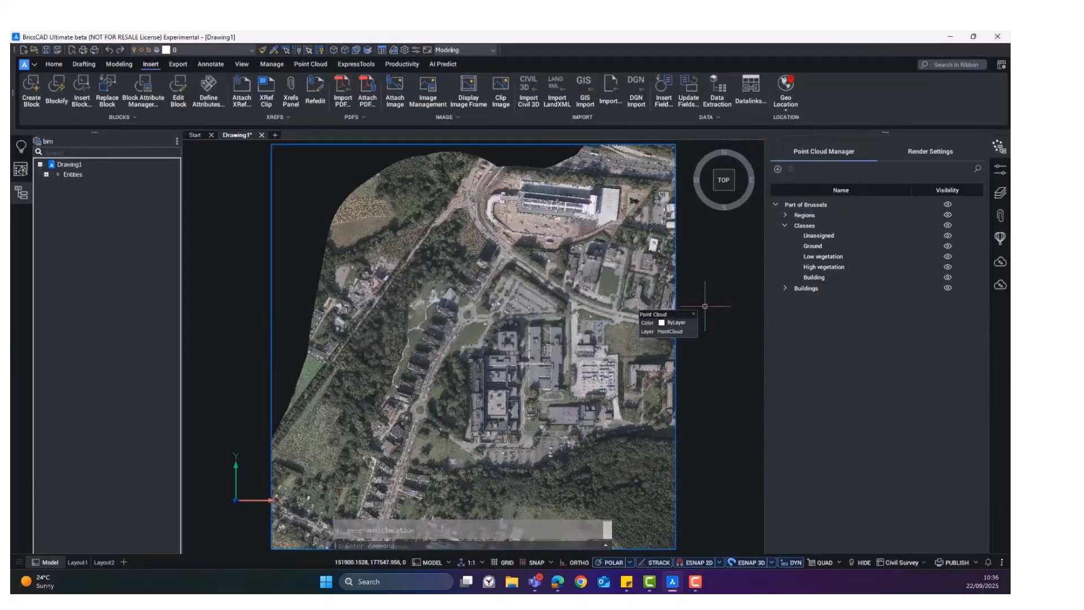
Step: Display the Esri imagery online map beneath the point cloud
{"action": "left_click", "coordinate": [787, 110]}
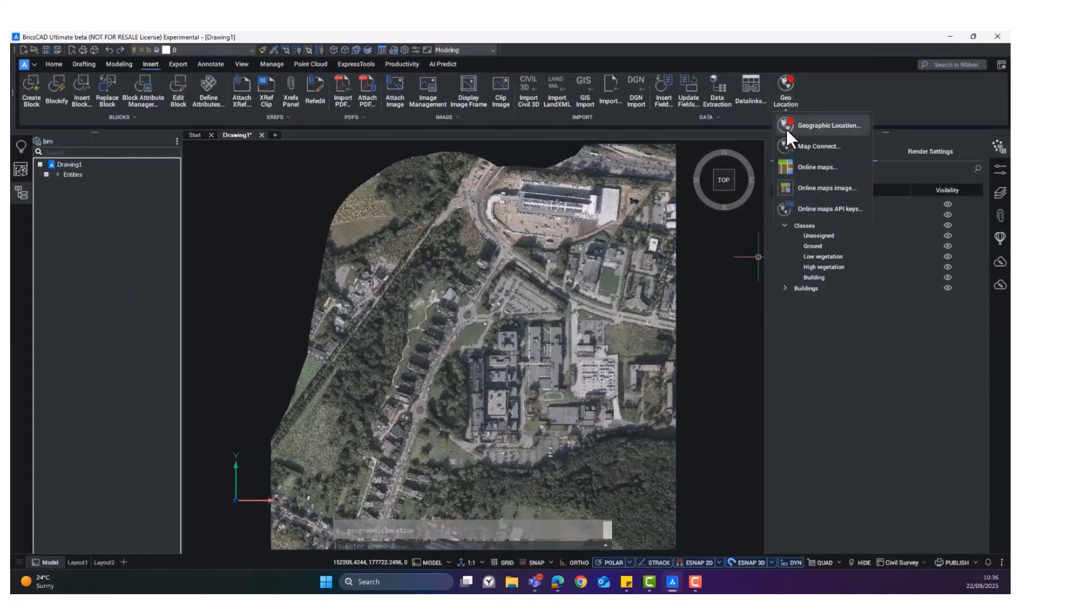
{"action": "left_click", "coordinate": [788, 171]}
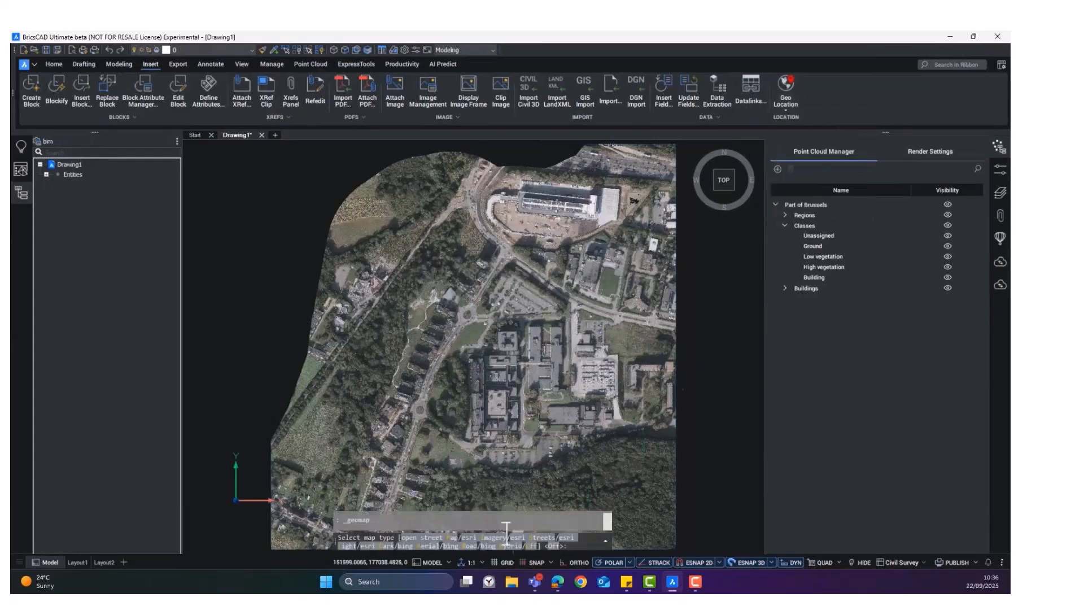
{"action": "left_click", "coordinate": [484, 538]}
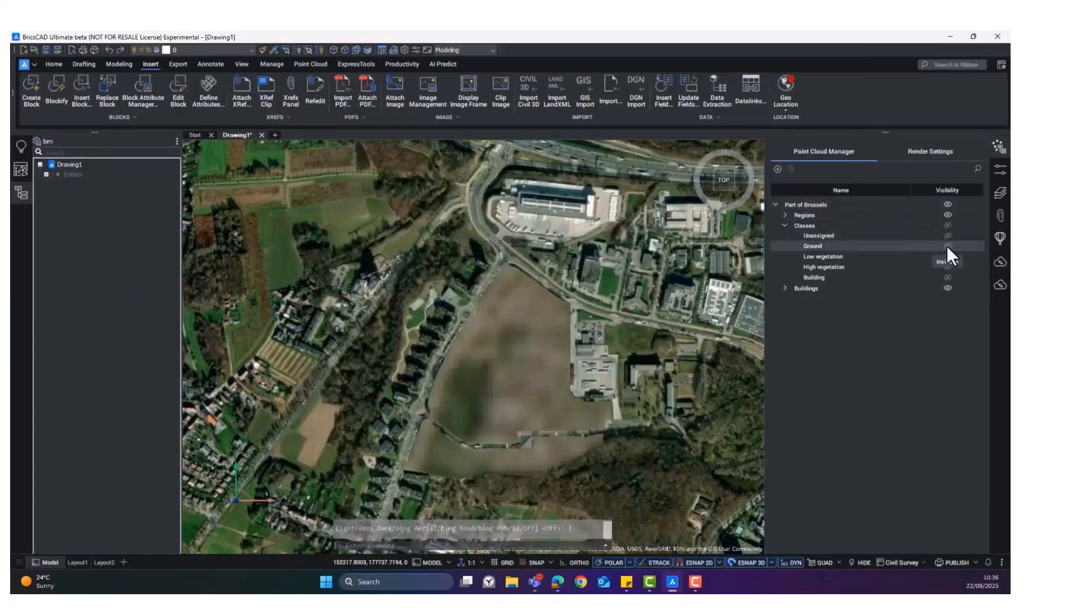
Step: Show only the point cloud's Ground class and create a simplified TIN surface from it, keeping the default simplification radius
{"action": "left_click", "coordinate": [948, 247]}
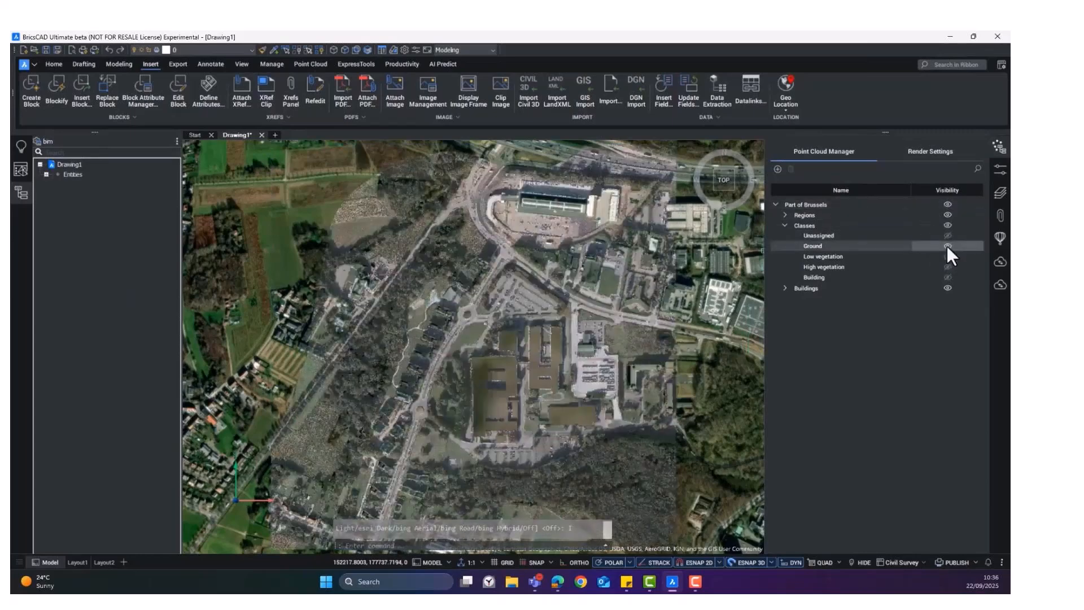
{"action": "left_click", "coordinate": [17, 169]}
{"action": "left_click", "coordinate": [130, 334]}
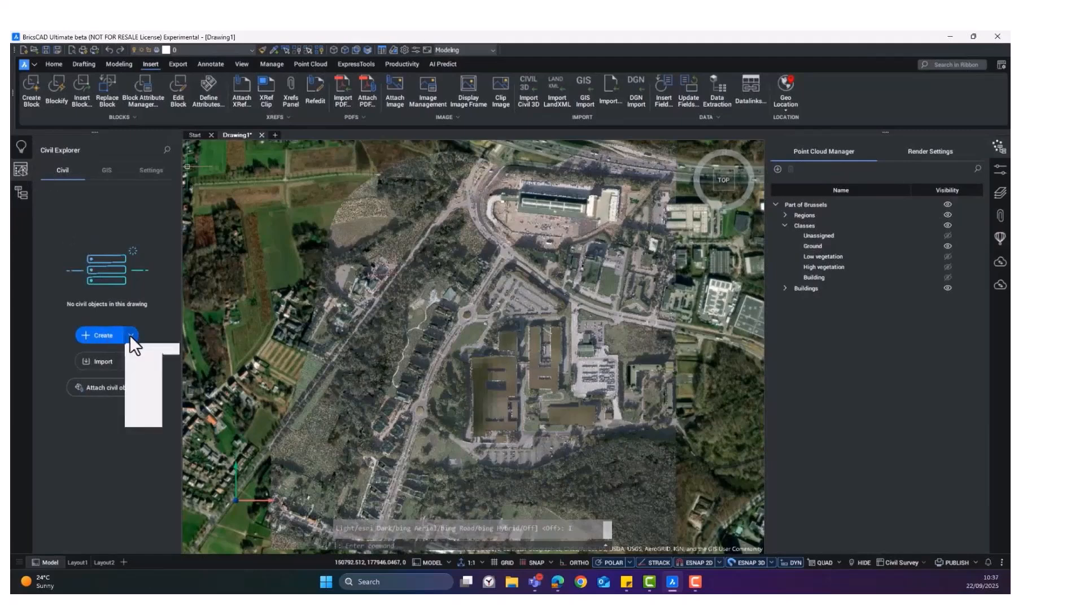
{"action": "left_click", "coordinate": [140, 354]}
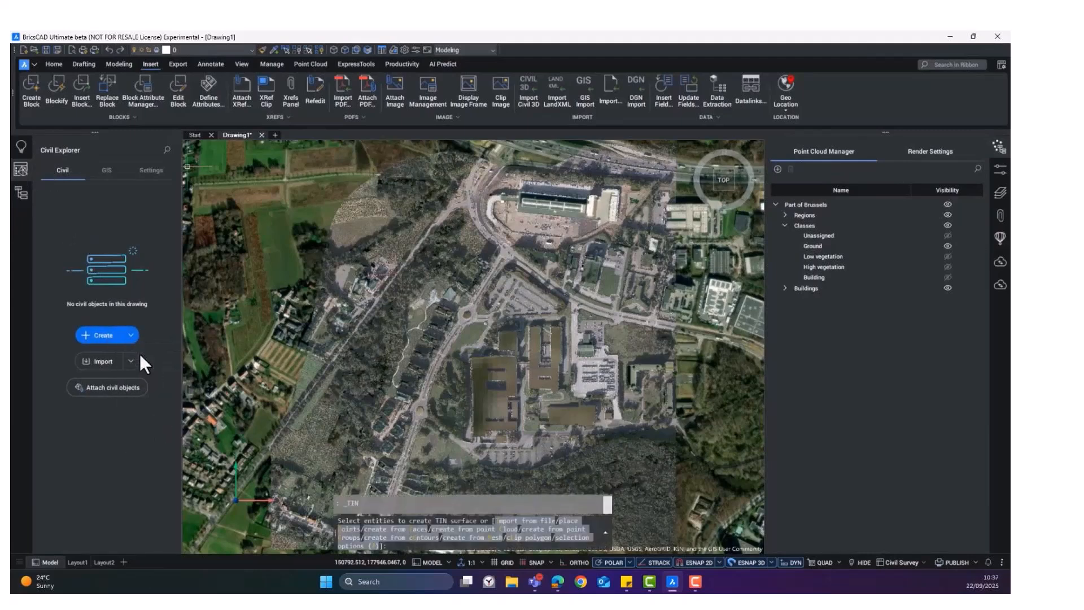
{"action": "left_click", "coordinate": [454, 458]}
{"action": "key", "text": "Return"}
{"action": "left_click", "coordinate": [459, 547]}
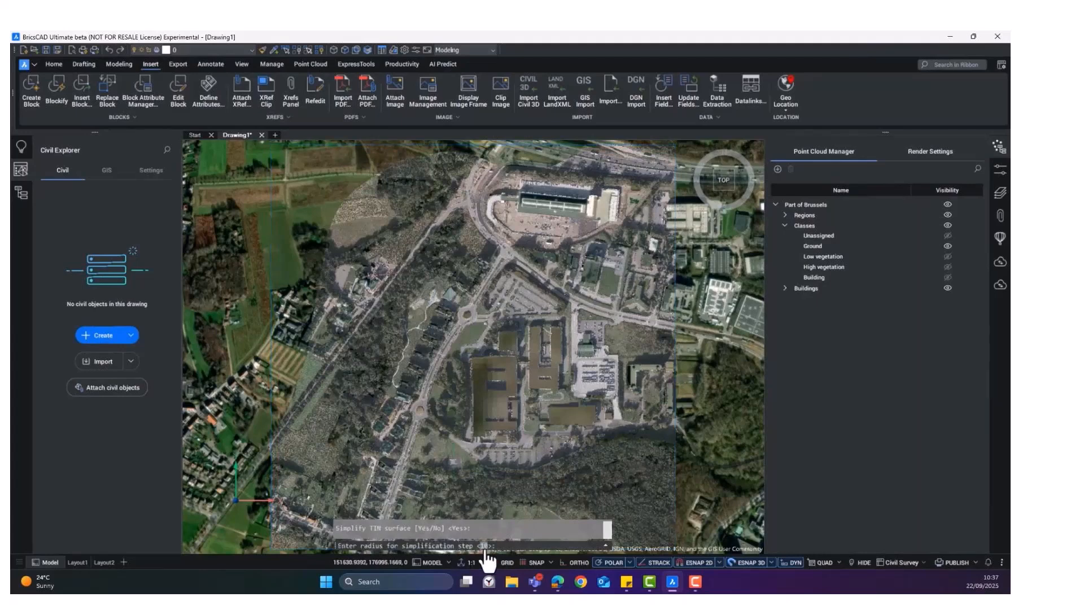
{"action": "left_click", "coordinate": [485, 548]}
{"action": "key", "text": "Return"}
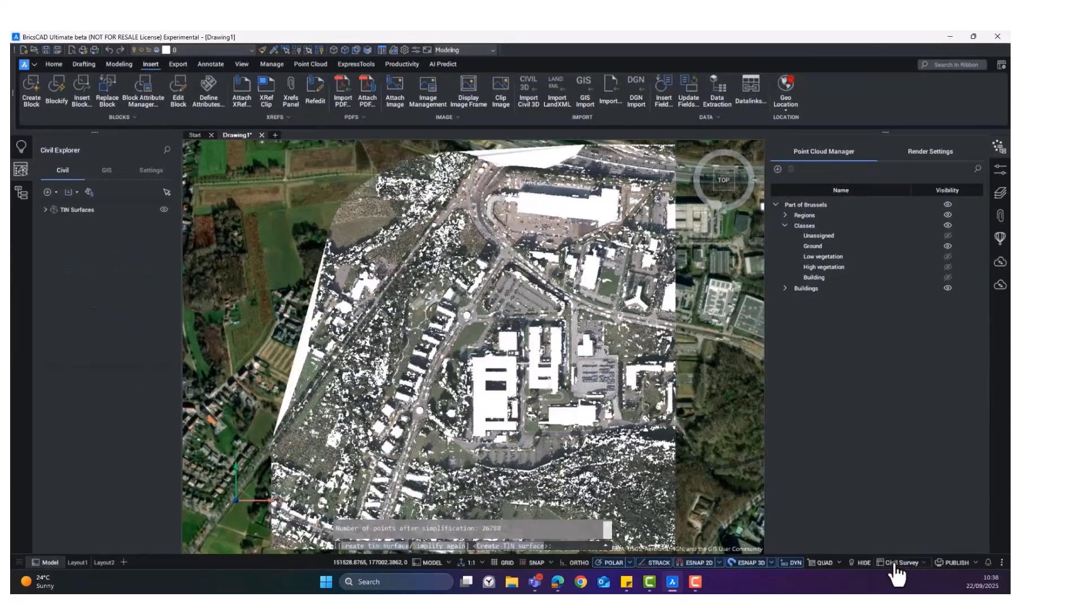
{"action": "key", "text": "Return"}
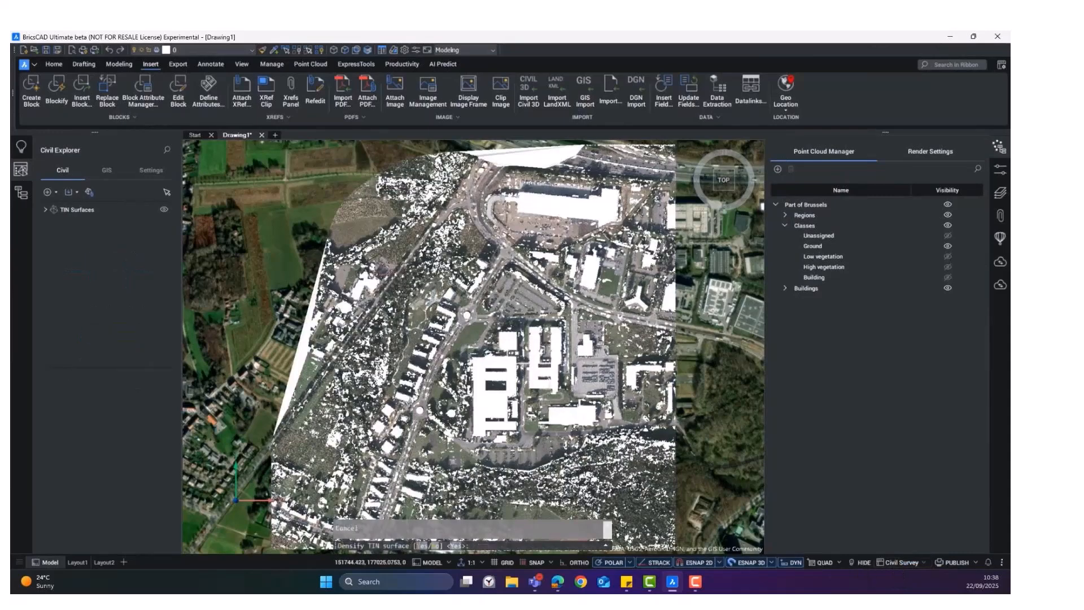
Step: Hide the Part of Brussels point cloud and tilt the view to show the TIN surface in 3D over the map
{"action": "left_click", "coordinate": [945, 205]}
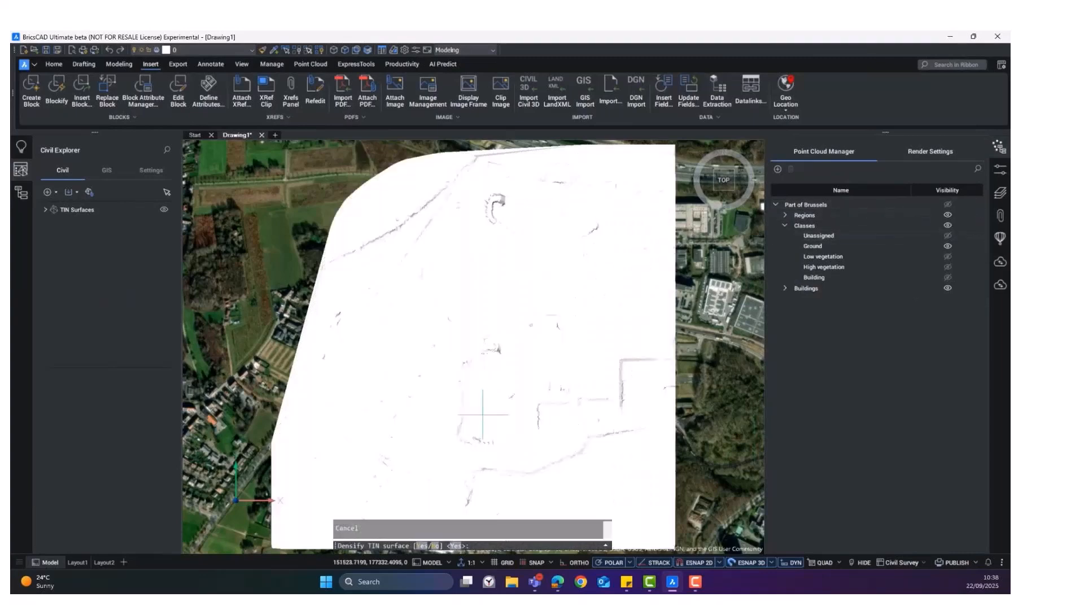
{"action": "middle_click_drag", "start_coordinate": [483, 415], "coordinate": [552, 324], "text": "shift"}
{"action": "scroll", "coordinate": [452, 383], "scroll_direction": "up", "scroll_amount": 2}
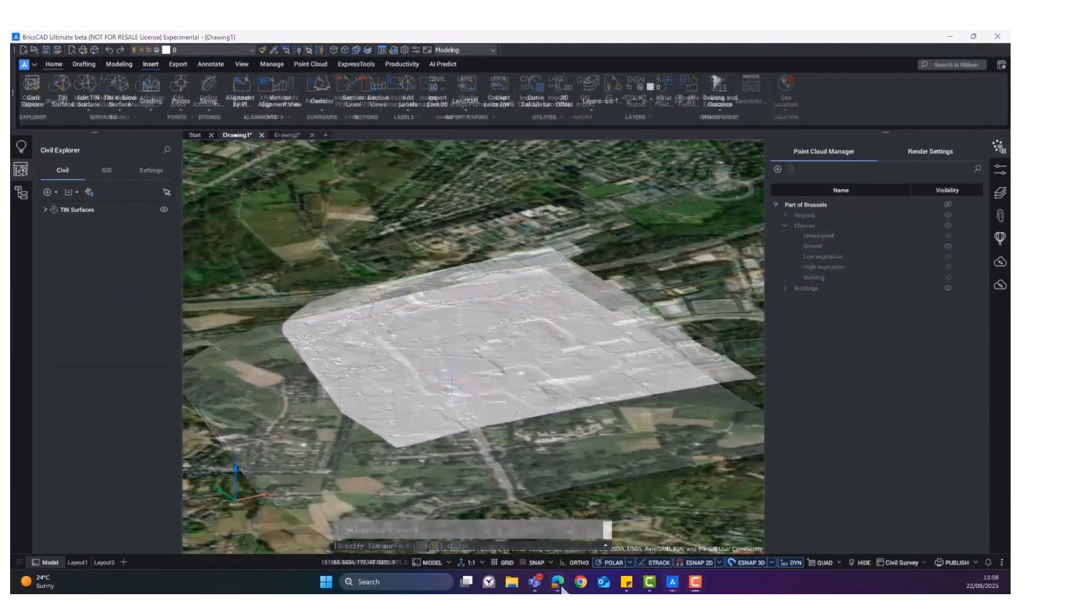
Step: Switch to the Edge browser and search the Datastore.brussels data catalogue for "urbis lidar"
{"action": "mouse_move", "coordinate": [558, 581]}
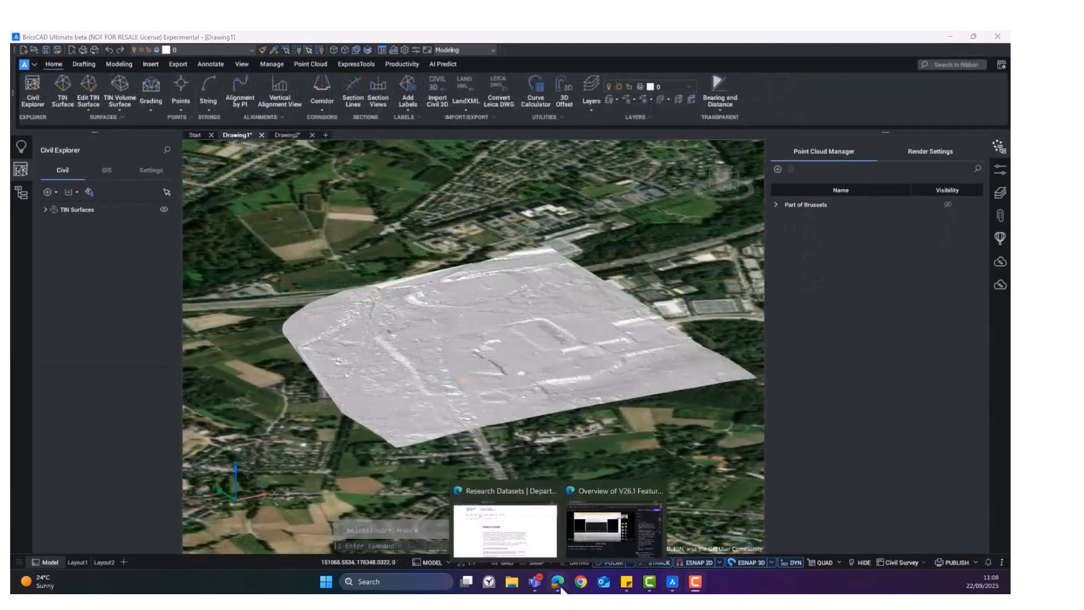
{"action": "left_click", "coordinate": [537, 550]}
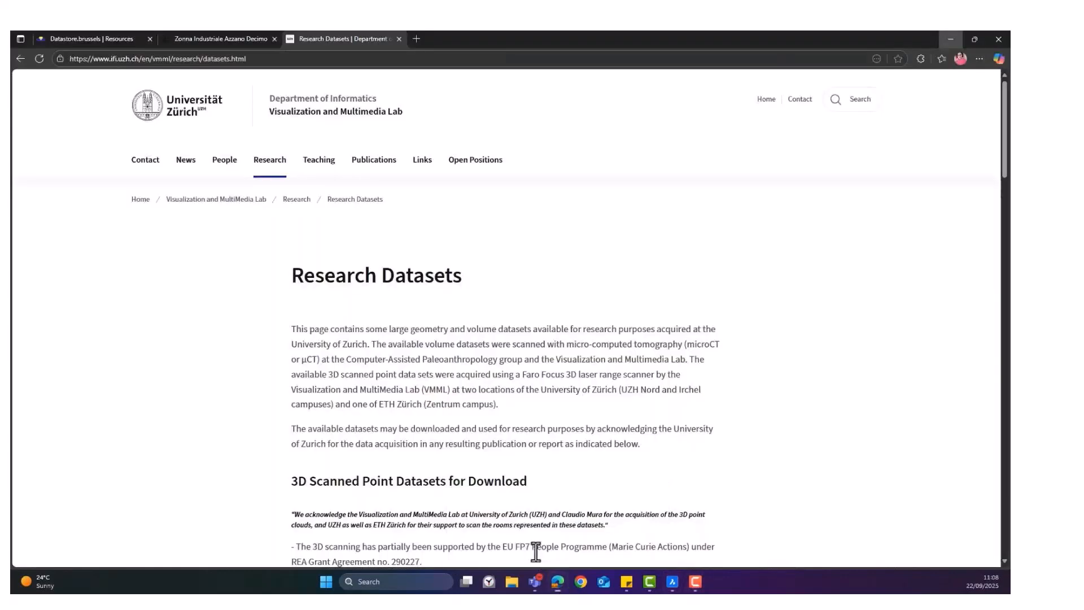
{"action": "left_click", "coordinate": [76, 37]}
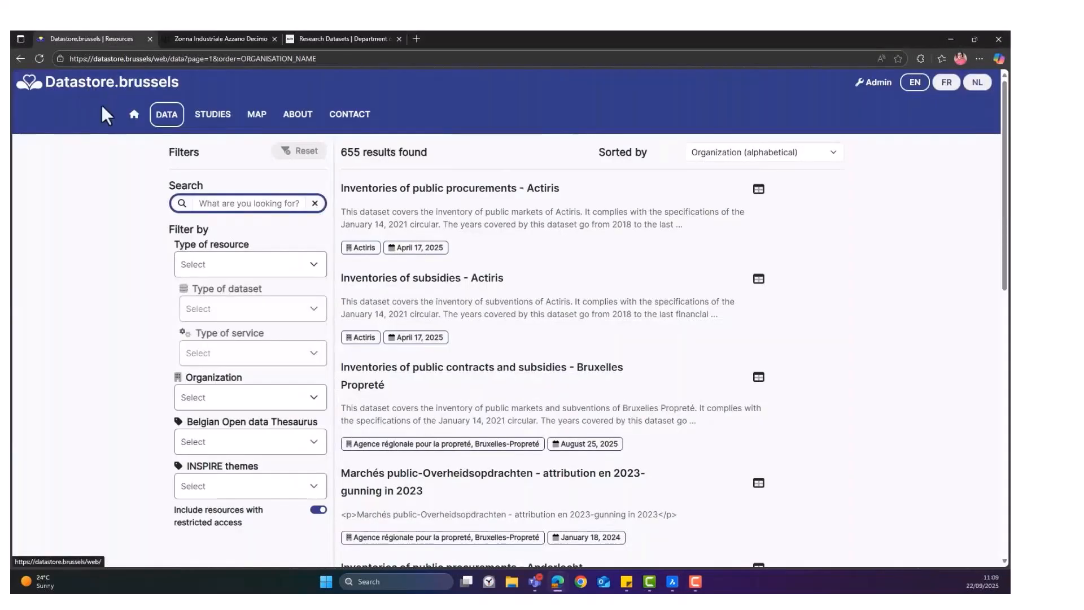
{"action": "left_click", "coordinate": [238, 205]}
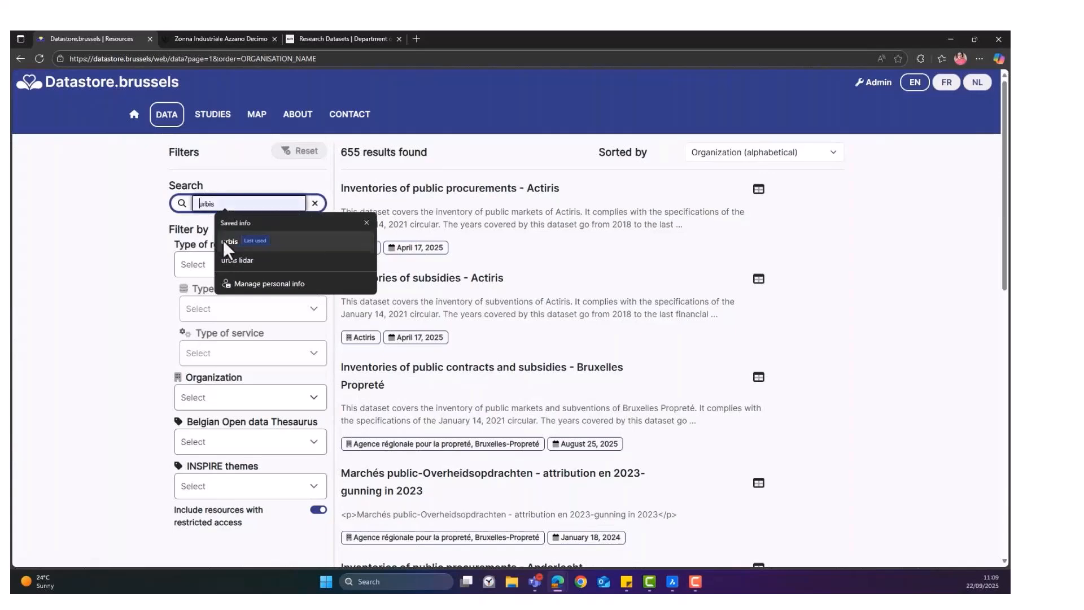
{"action": "left_click", "coordinate": [221, 260]}
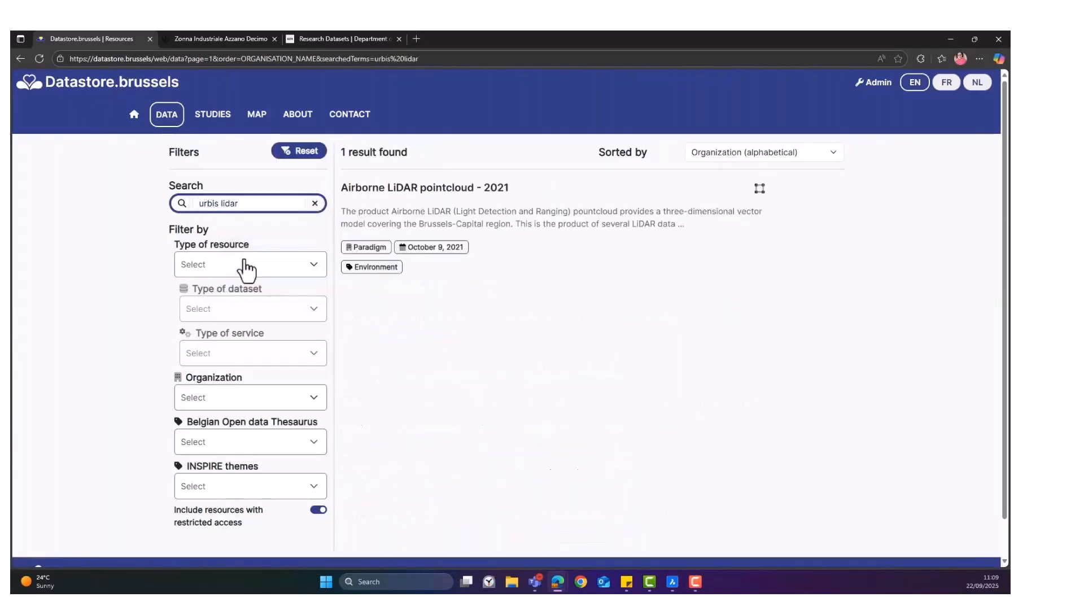
Step: Open the Airborne LiDAR pointcloud - 2021 dataset and set its format to LAS and projection to Belgian Lambert 1972 (EPSG 31370)
{"action": "left_click", "coordinate": [408, 189]}
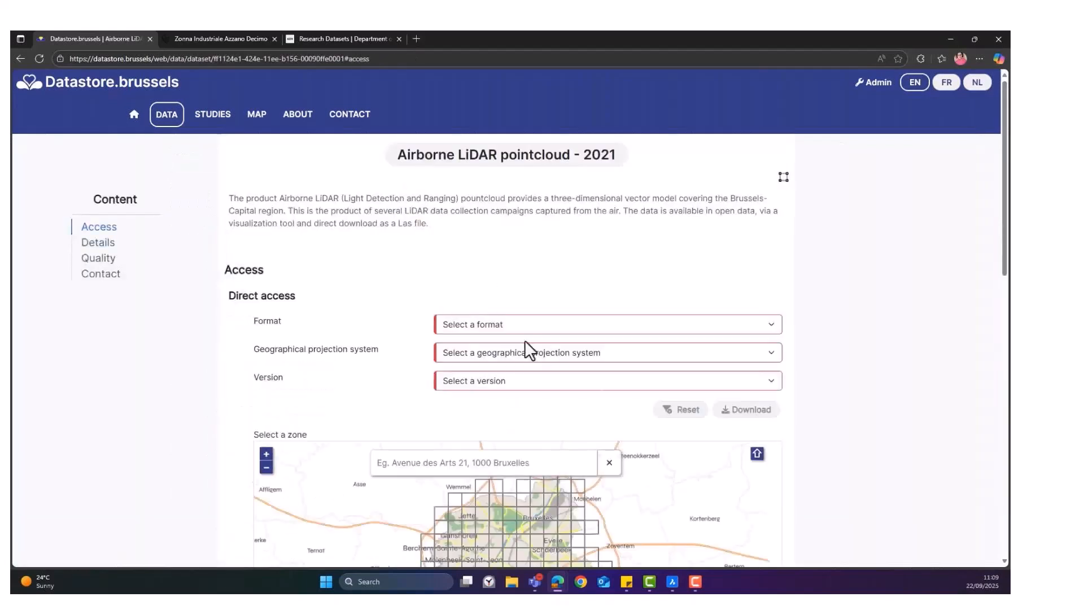
{"action": "left_click", "coordinate": [529, 325]}
{"action": "left_click", "coordinate": [515, 354]}
{"action": "left_click", "coordinate": [512, 355]}
{"action": "left_click", "coordinate": [507, 385]}
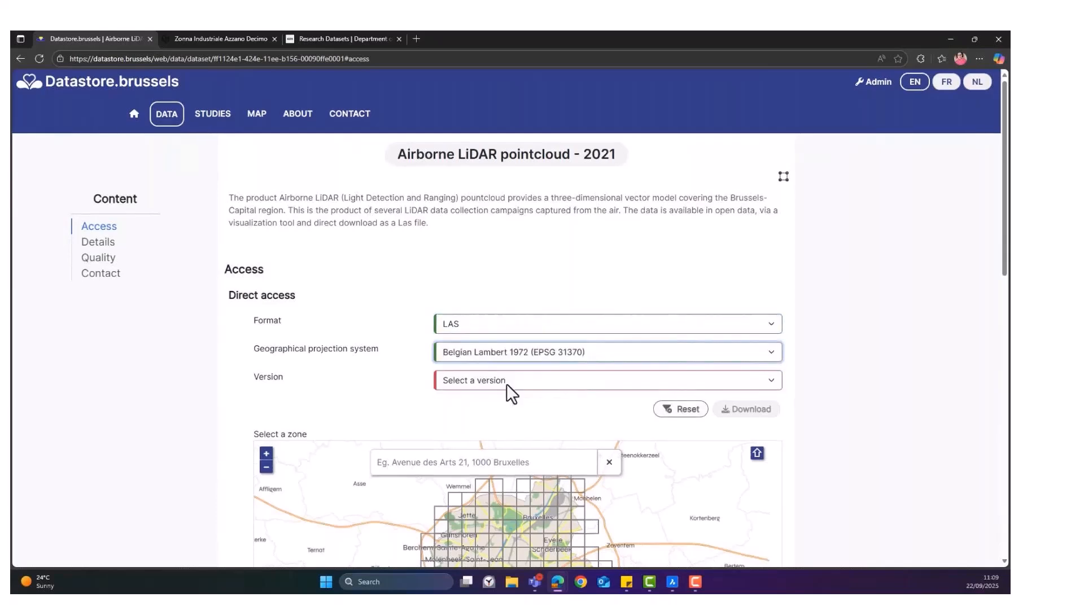
Step: Choose the September 10, 2021 version of the LiDAR data and select grid tile 151177 on the zone map
{"action": "scroll", "coordinate": [508, 378], "scroll_direction": "down", "scroll_amount": 2}
{"action": "left_click", "coordinate": [527, 278]}
{"action": "left_click", "coordinate": [515, 313]}
{"action": "scroll", "coordinate": [515, 312], "scroll_direction": "down", "scroll_amount": 1}
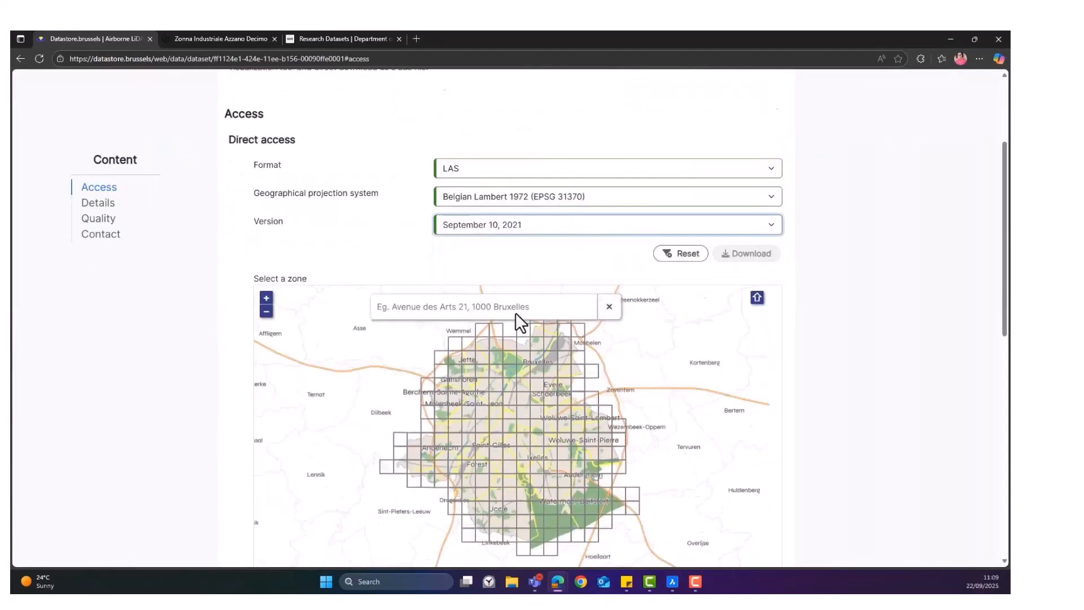
{"action": "left_click", "coordinate": [534, 336]}
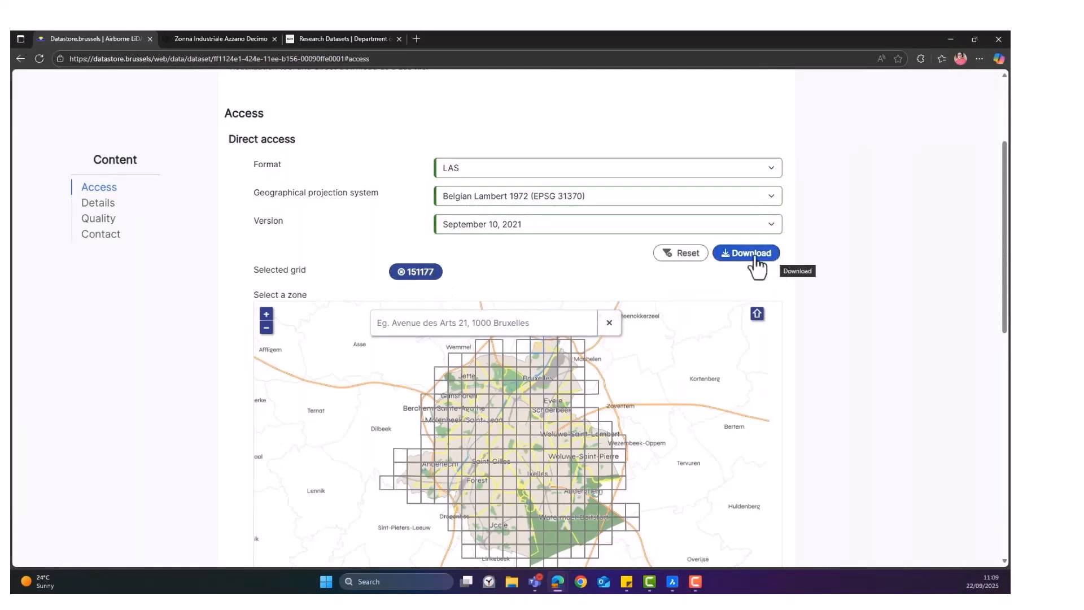
{"action": "scroll", "coordinate": [516, 257], "scroll_direction": "up", "scroll_amount": 3}
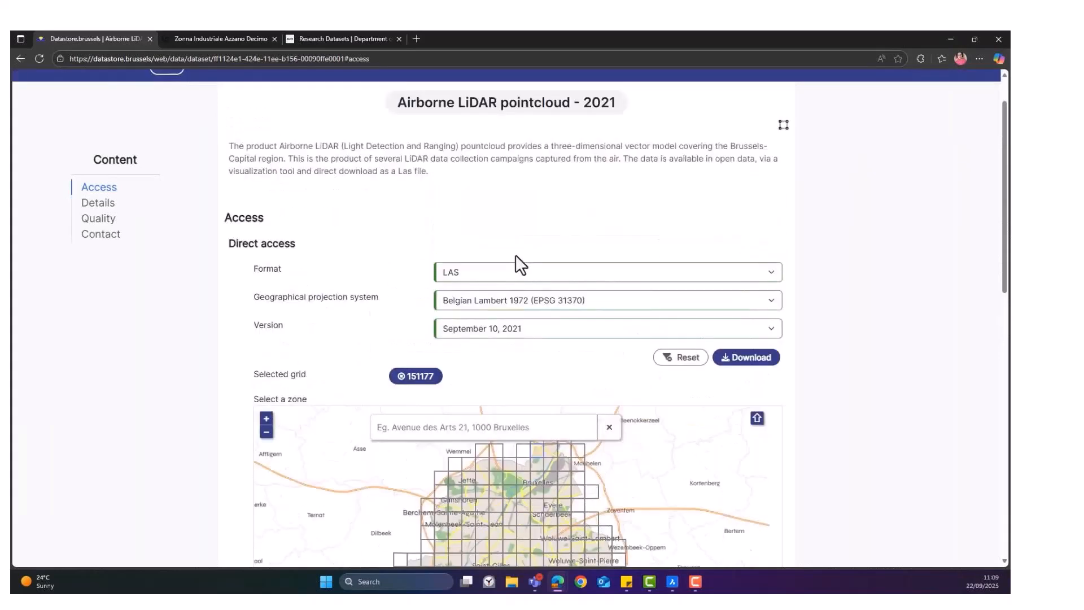
Step: Return to the data catalogue and search for "urbis", limited to raster datasets and sorted by update (anti-chronological)
{"action": "left_click", "coordinate": [20, 58]}
{"action": "left_click", "coordinate": [251, 204]}
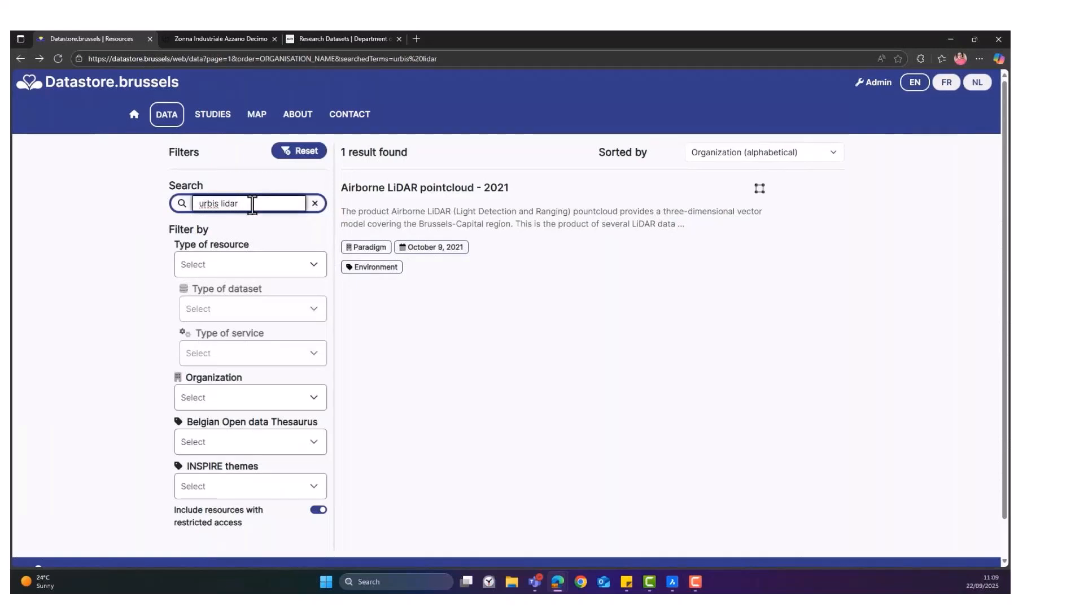
{"action": "key", "text": "BackSpace"}
{"action": "key", "text": "BackSpace"}
{"action": "key", "text": "BackSpace"}
{"action": "key", "text": "BackSpace"}
{"action": "key", "text": "BackSpace"}
{"action": "key", "text": "BackSpace"}
{"action": "key", "text": "Return"}
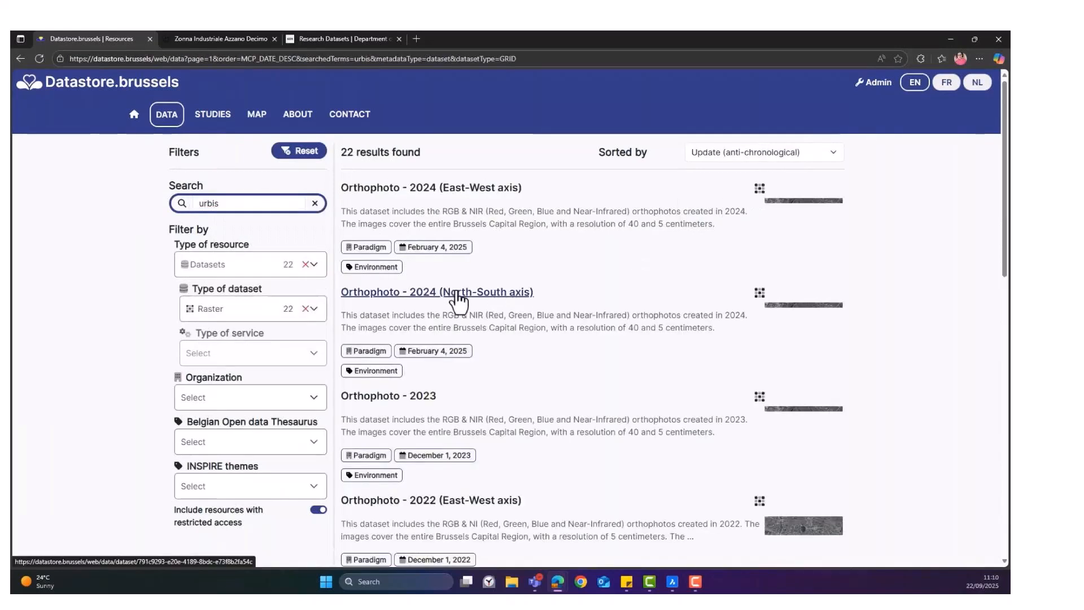
Step: Open the Orthophoto - 2024 (North-South axis) dataset and choose TIFF, Belgian Lambert 1972 (EPSG 31370) and version September 20, 2024
{"action": "left_click", "coordinate": [501, 293]}
{"action": "left_click", "coordinate": [460, 280]}
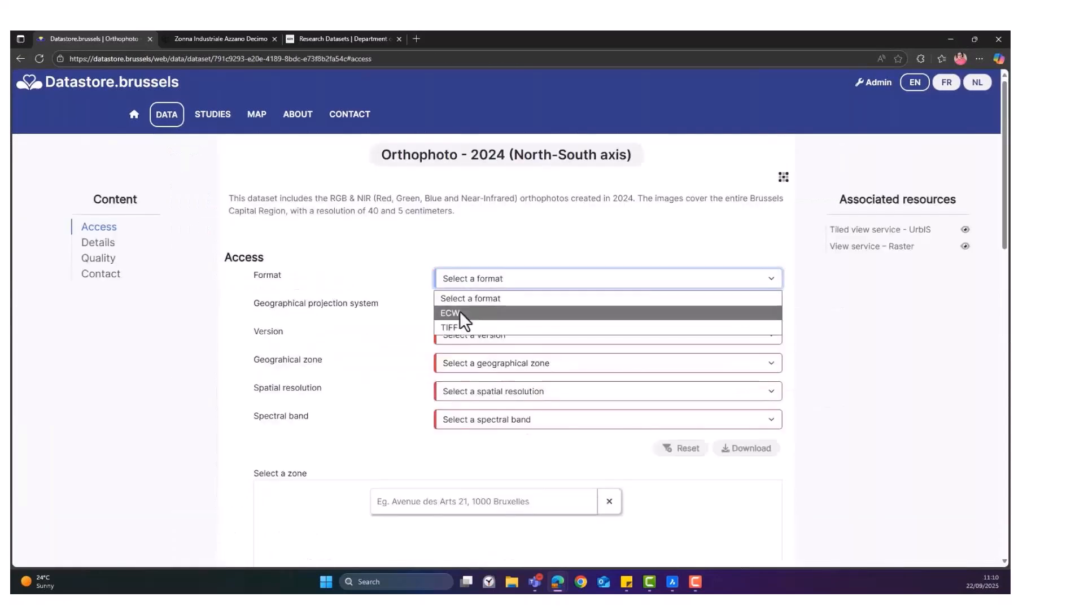
{"action": "left_click", "coordinate": [458, 327]}
{"action": "left_click", "coordinate": [459, 316]}
{"action": "left_click", "coordinate": [459, 338]}
{"action": "left_click", "coordinate": [459, 337]}
{"action": "left_click", "coordinate": [456, 371]}
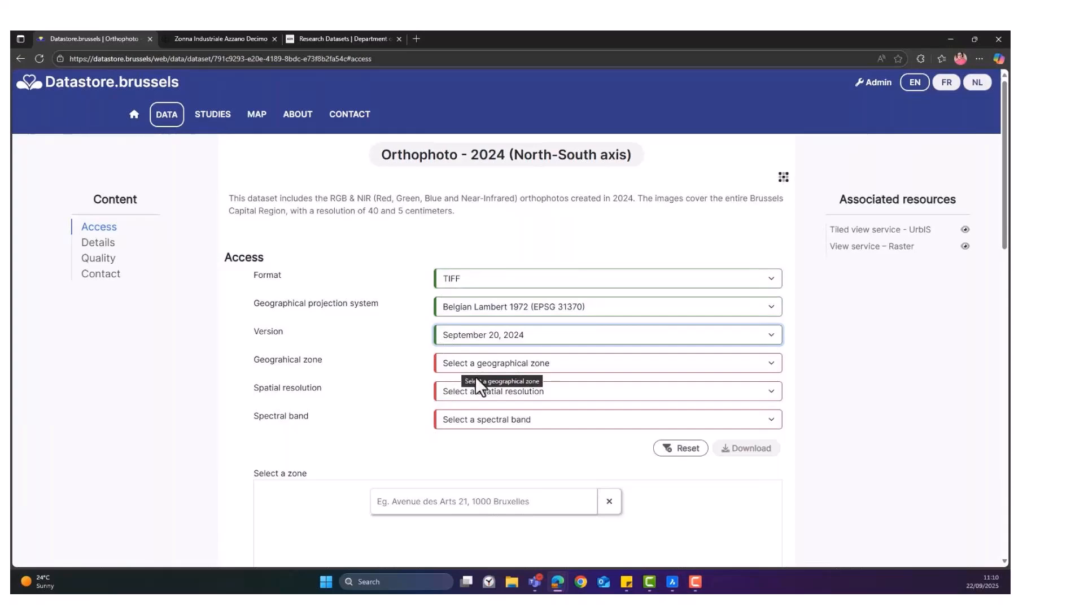
Step: Select grid tile 151177 for the orthophoto and choose its spatial resolution
{"action": "scroll", "coordinate": [475, 375], "scroll_direction": "down", "scroll_amount": 1}
{"action": "left_click", "coordinate": [539, 483]}
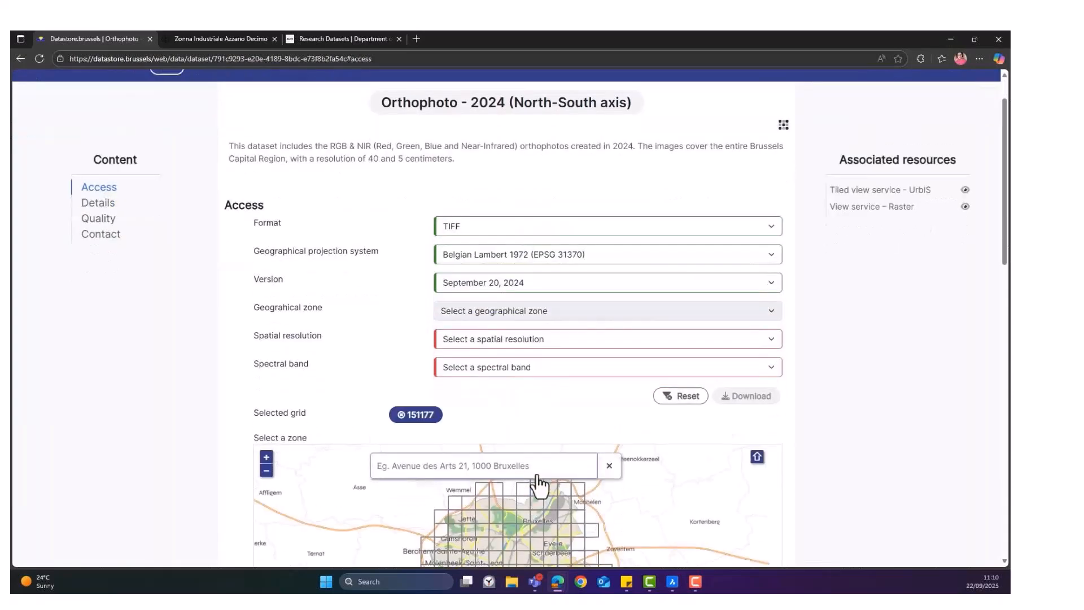
{"action": "left_click", "coordinate": [503, 337]}
{"action": "left_click", "coordinate": [503, 373]}
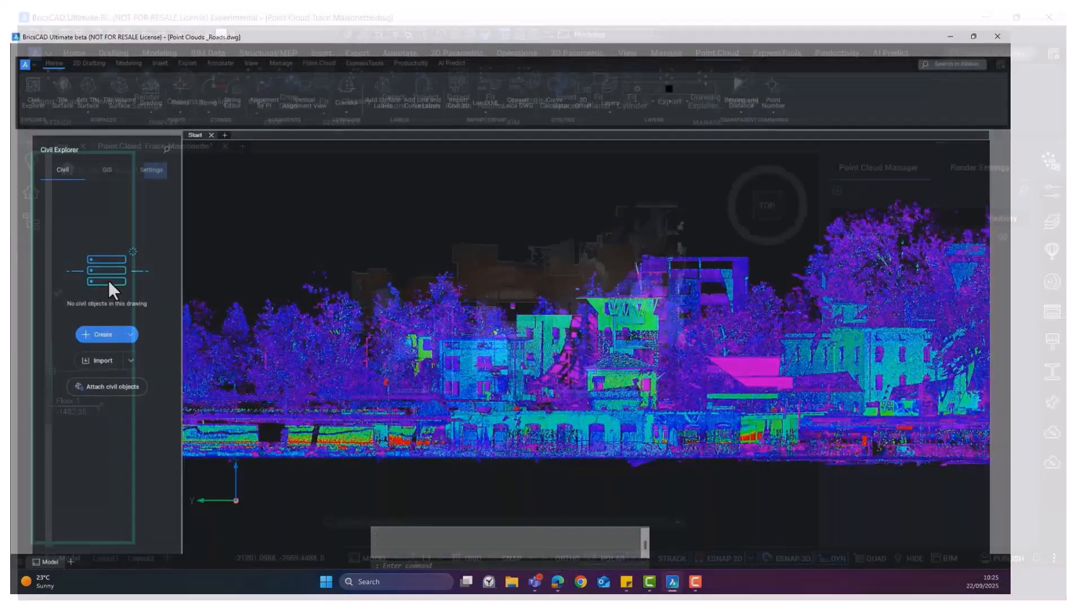